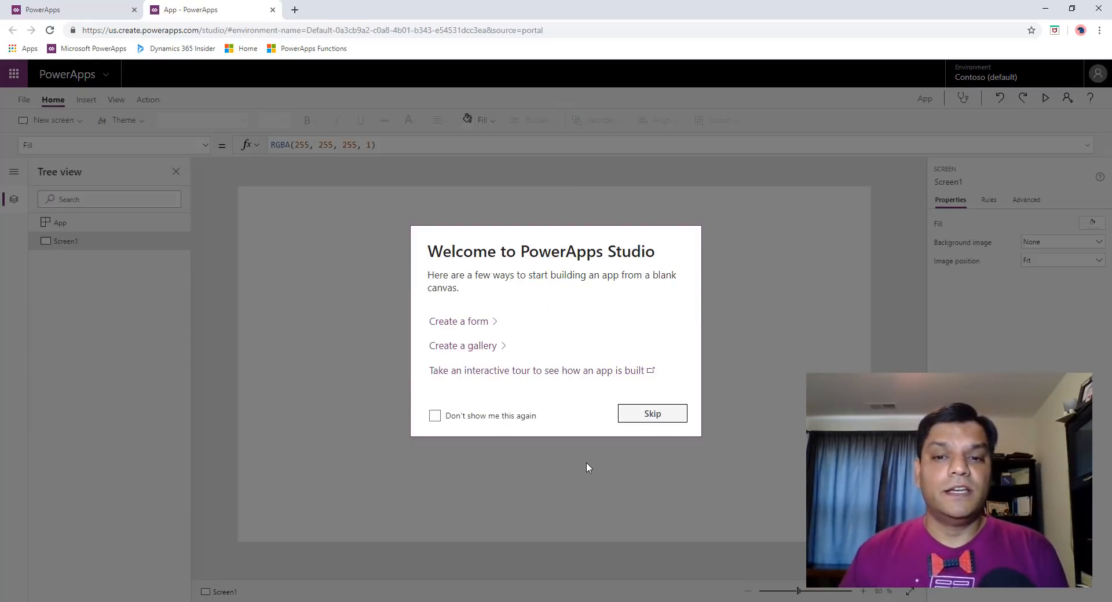
Step: Name the app Hidden Gems Demo and give it a red icon background with an outlined star
click(652, 415)
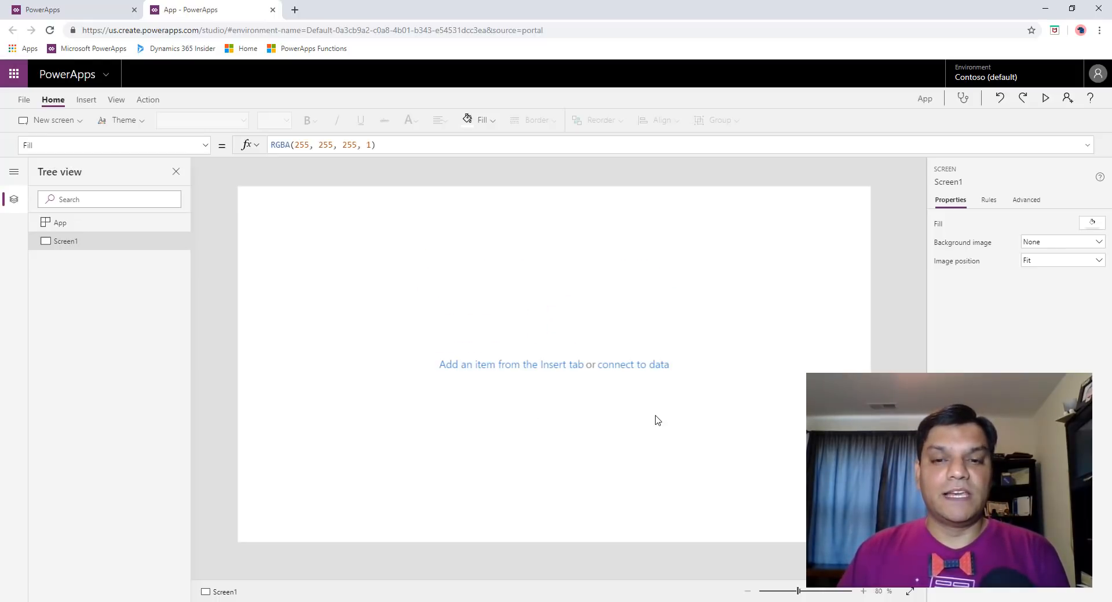
click(23, 101)
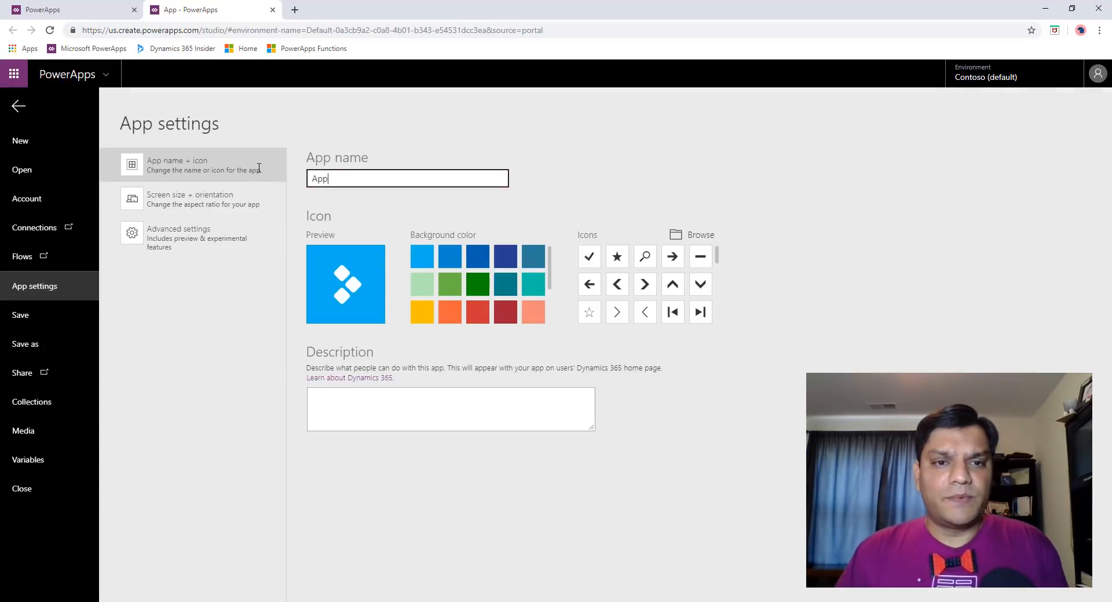
text(Hidden Gems)
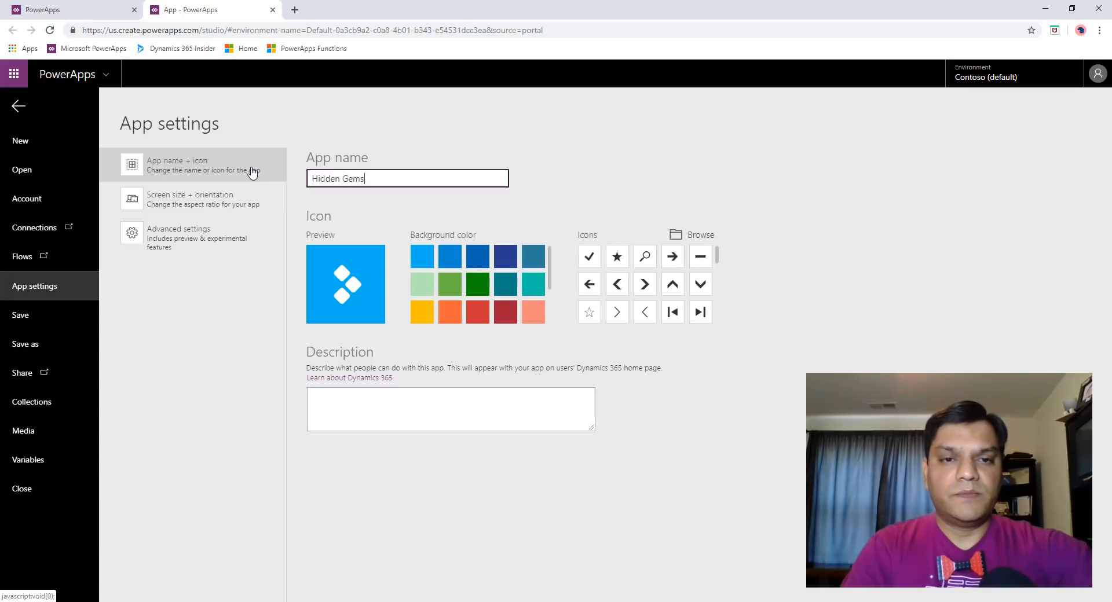
text( Demo)
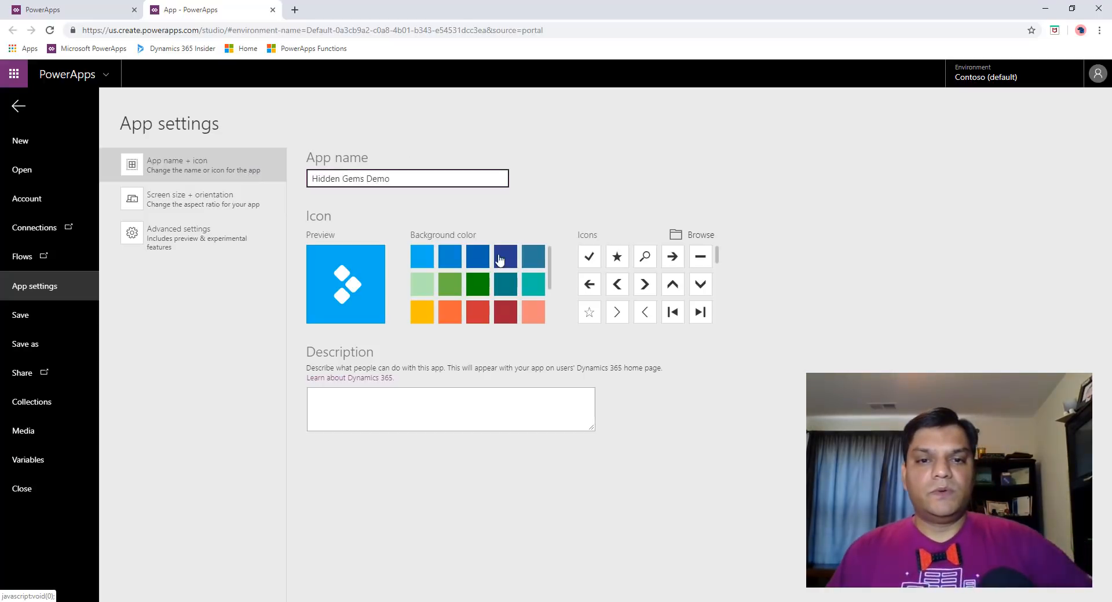
click(478, 310)
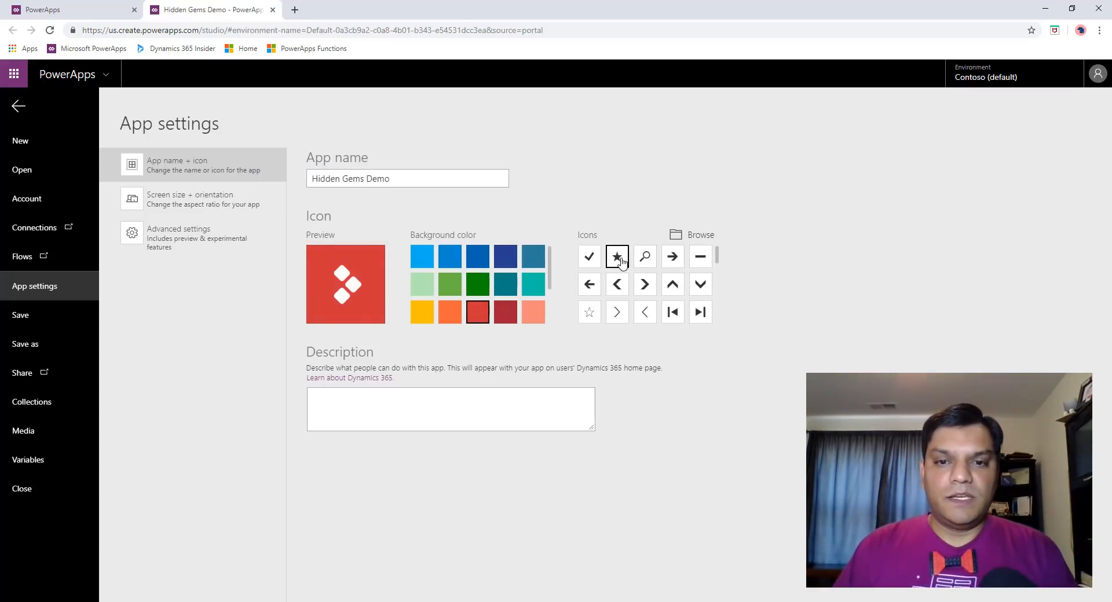
click(617, 257)
click(589, 313)
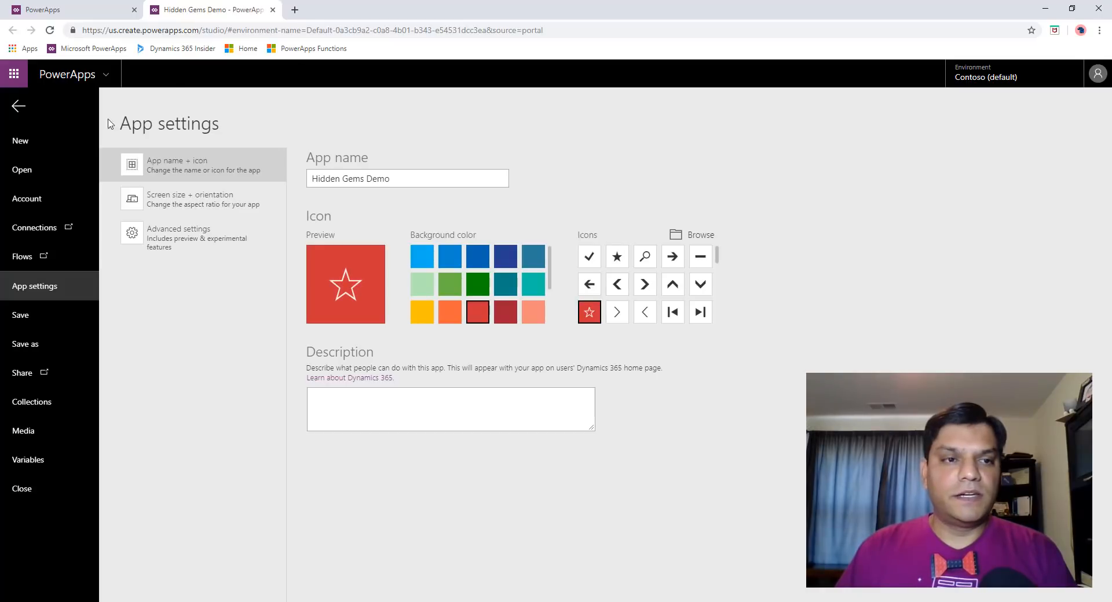
Step: Save the app to the cloud as Hidden Gems Demo and return to the blank screen
click(25, 344)
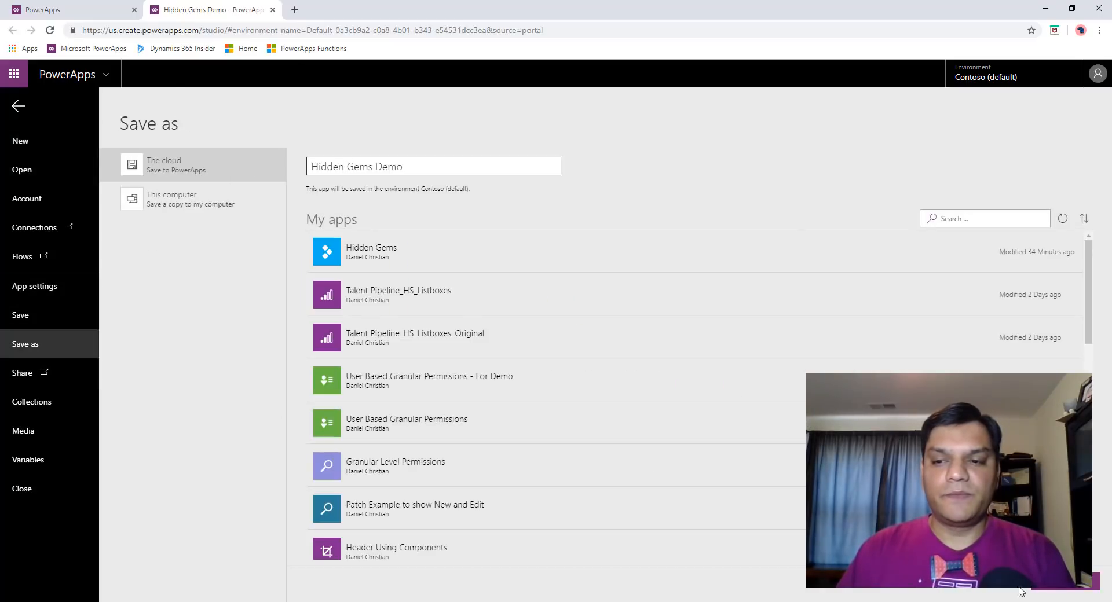
click(1094, 581)
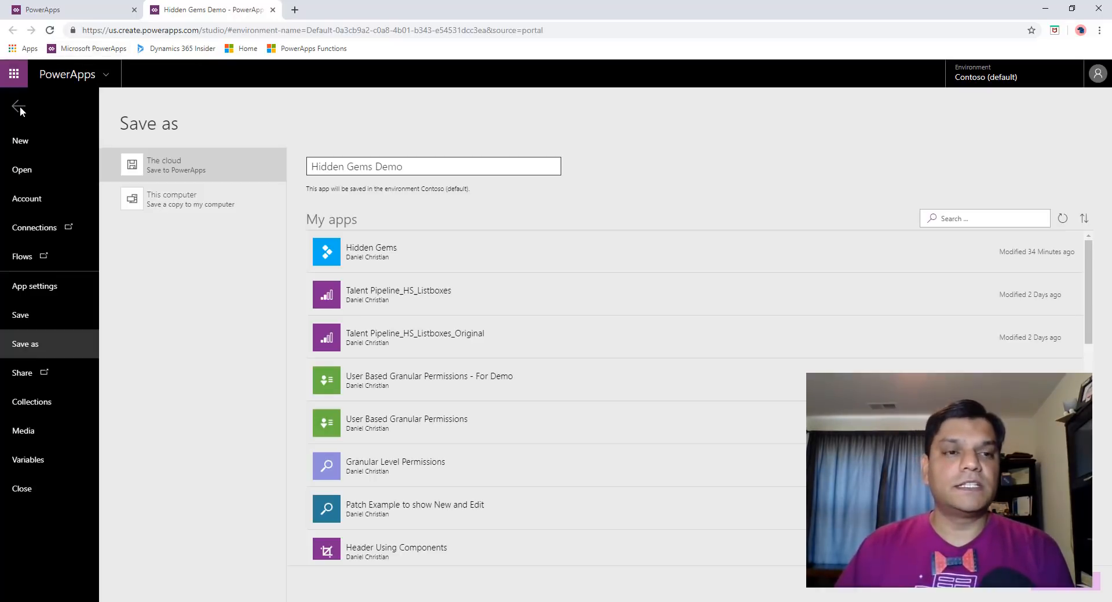
click(20, 106)
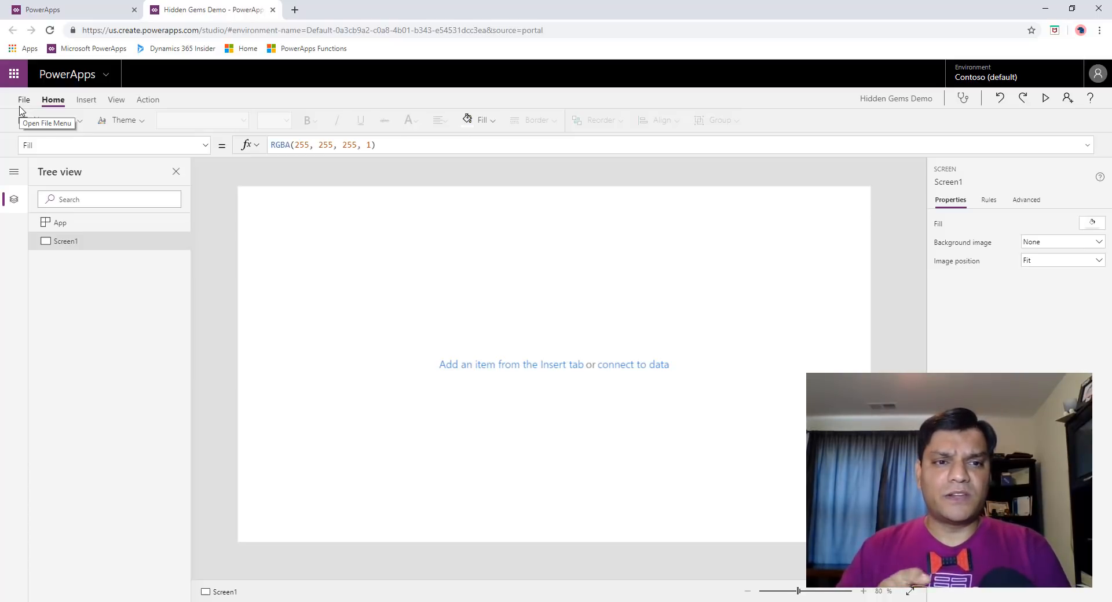
Step: Import the Machines and OEMs tables from Device-Order-Data.xlsx as static Excel data sources
click(115, 100)
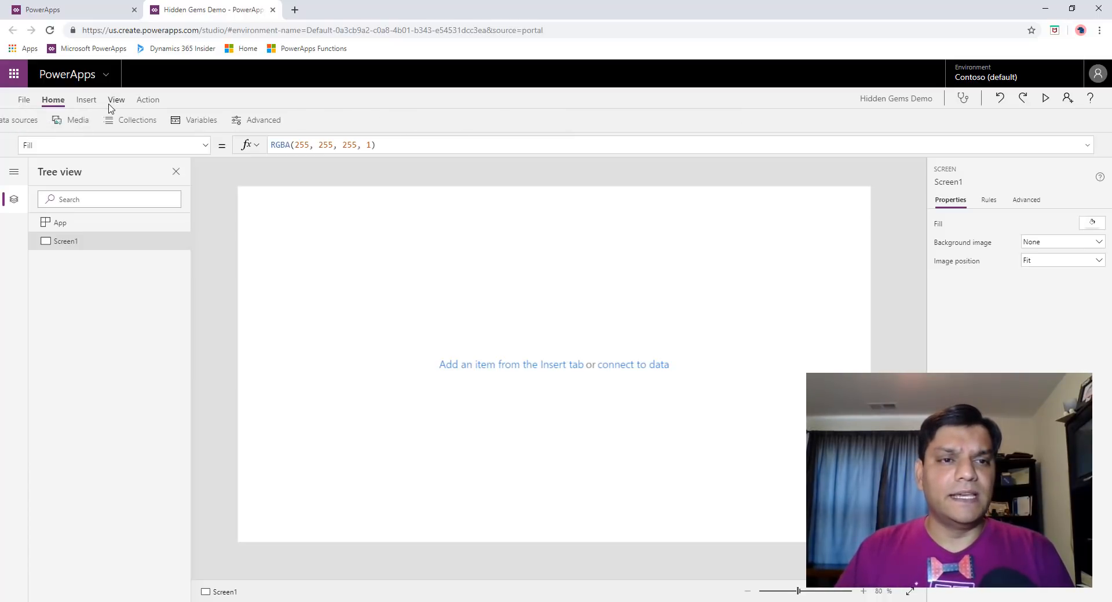
click(56, 120)
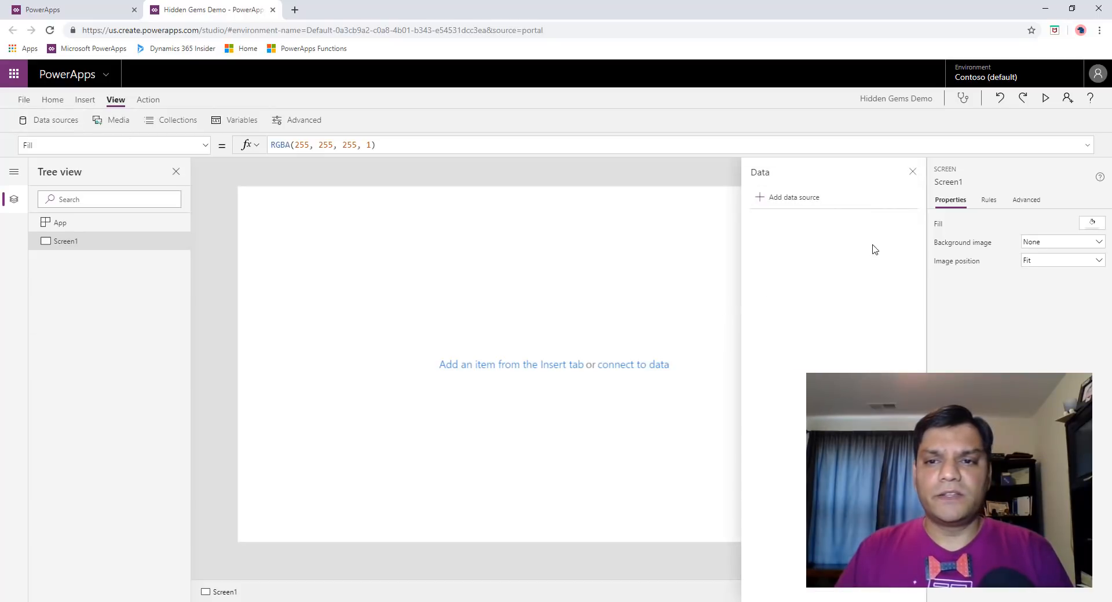
click(786, 199)
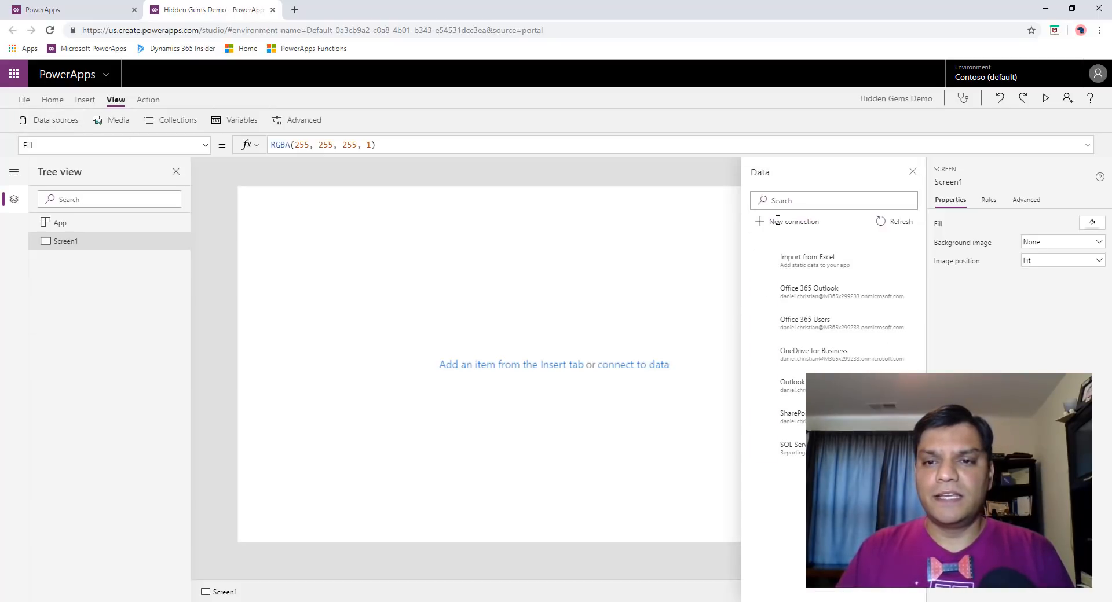
click(797, 257)
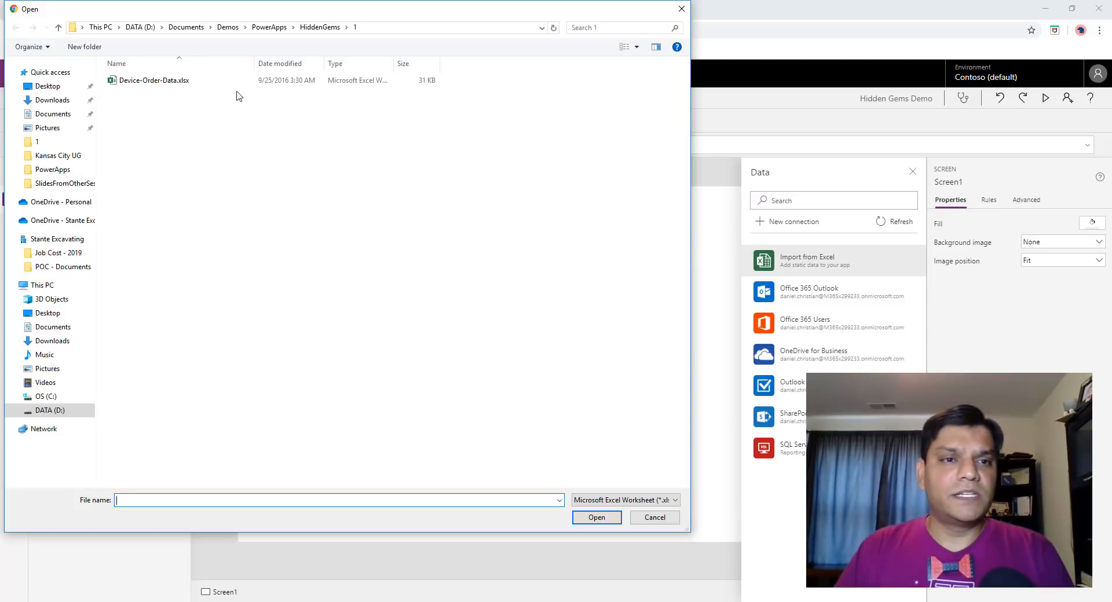
click(171, 83)
click(587, 510)
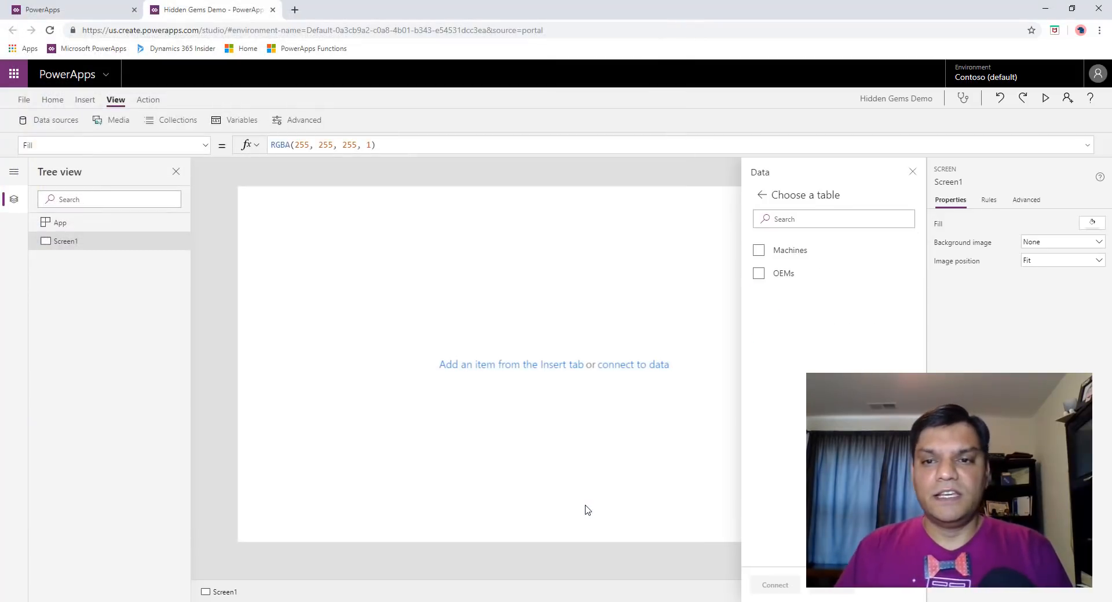
click(759, 253)
click(759, 273)
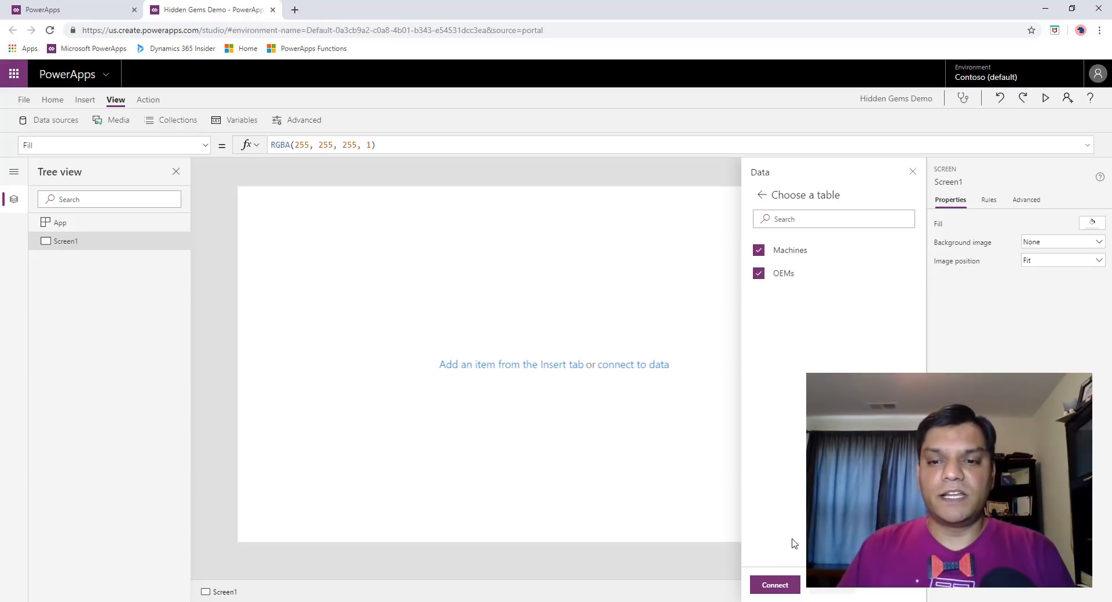
click(776, 586)
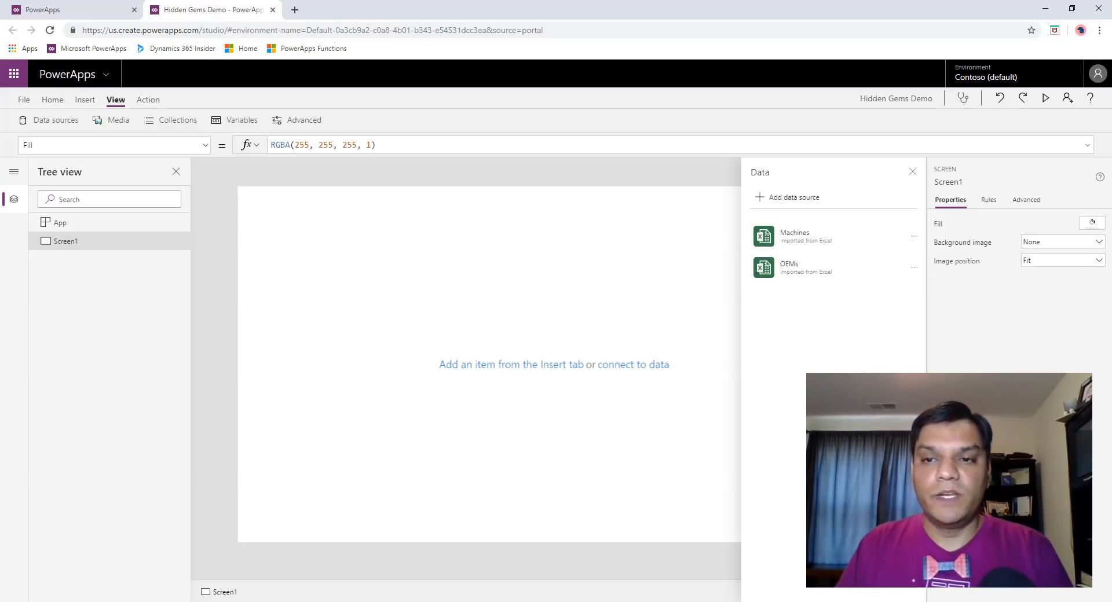
click(913, 175)
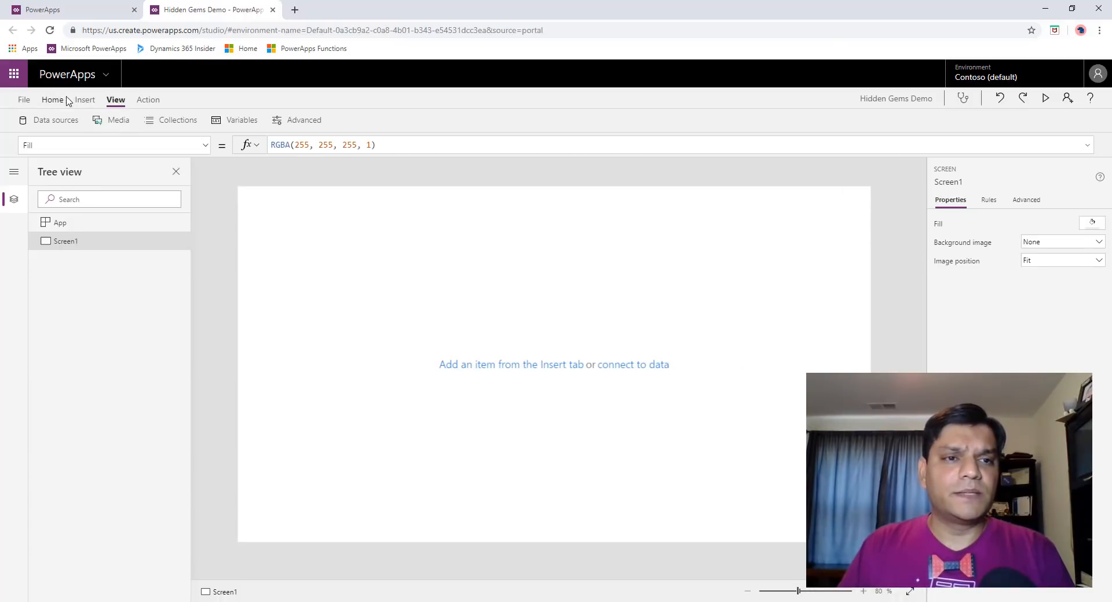
Step: Insert a vertical gallery on Screen1 and give it the Image and title layout
click(86, 100)
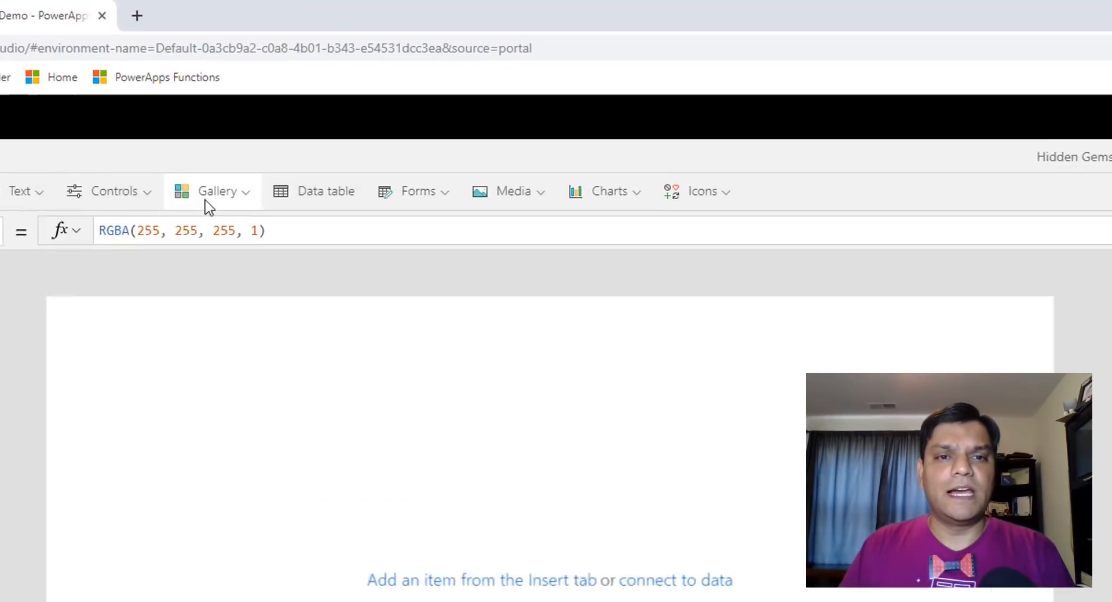
click(345, 120)
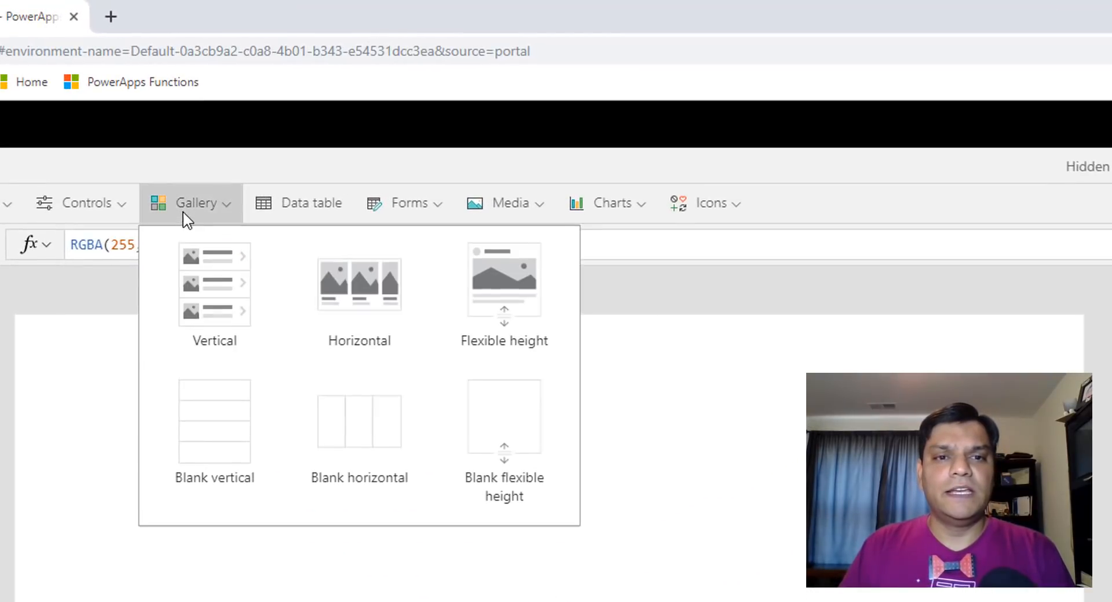
click(210, 300)
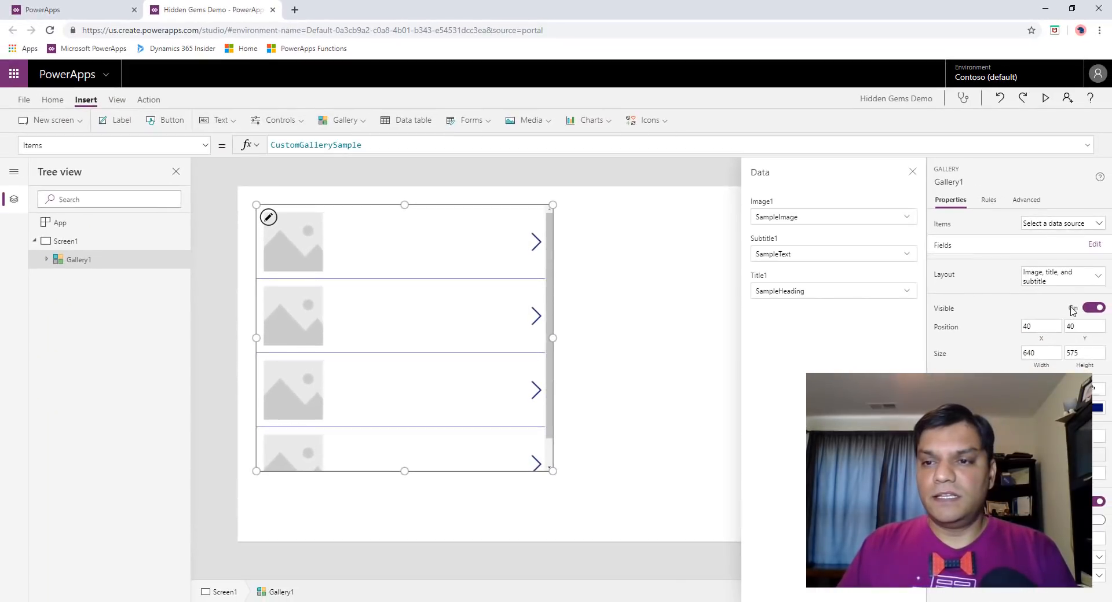
click(1074, 282)
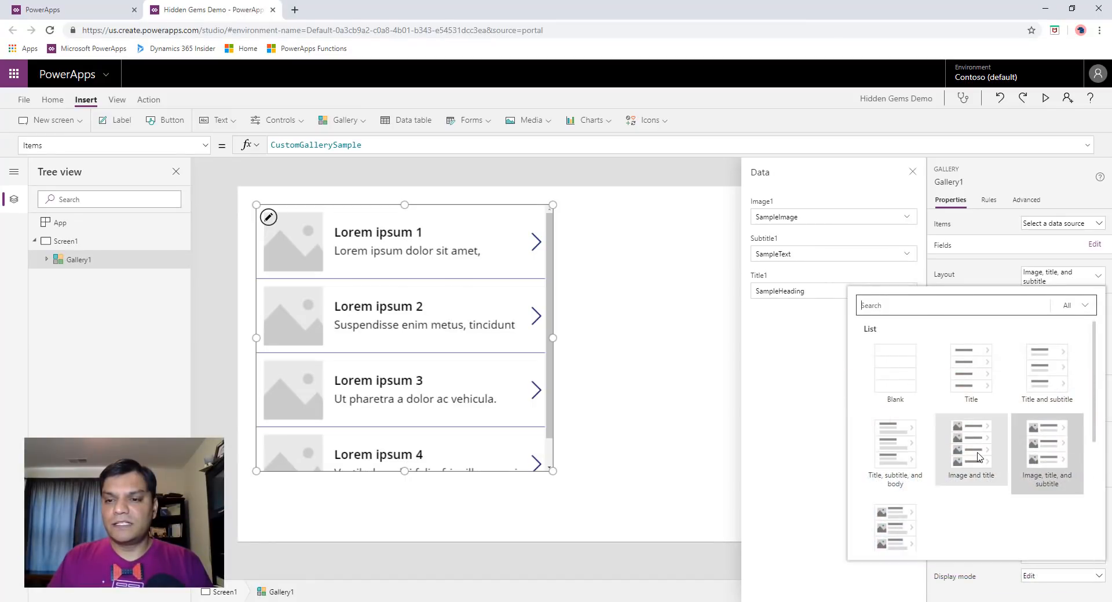
click(667, 493)
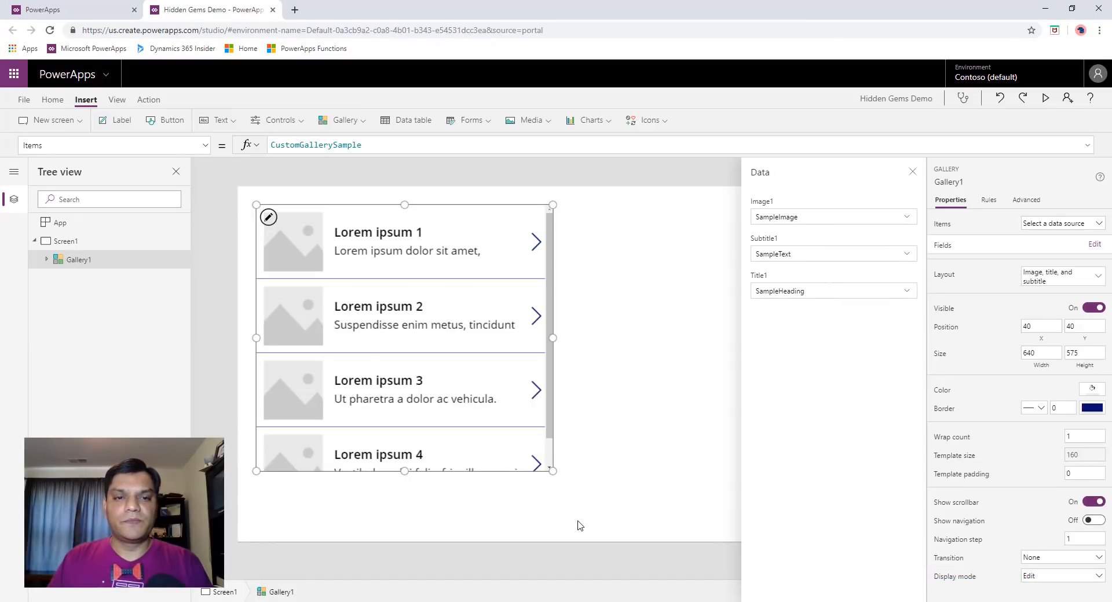
Step: Set the gallery's data source to the Machines table
click(1075, 228)
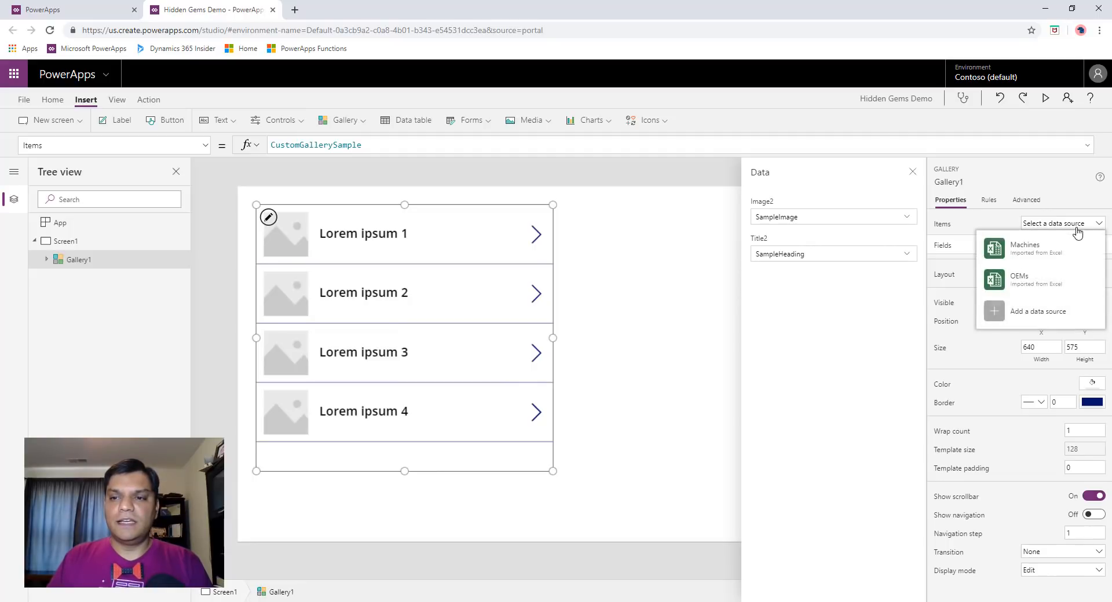
click(1054, 258)
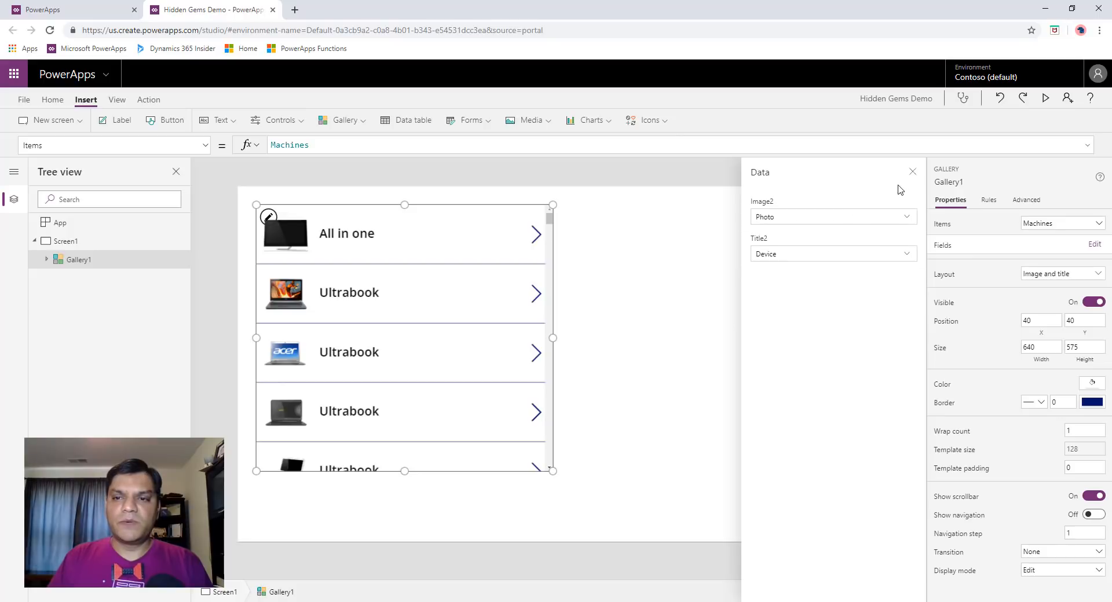
click(911, 171)
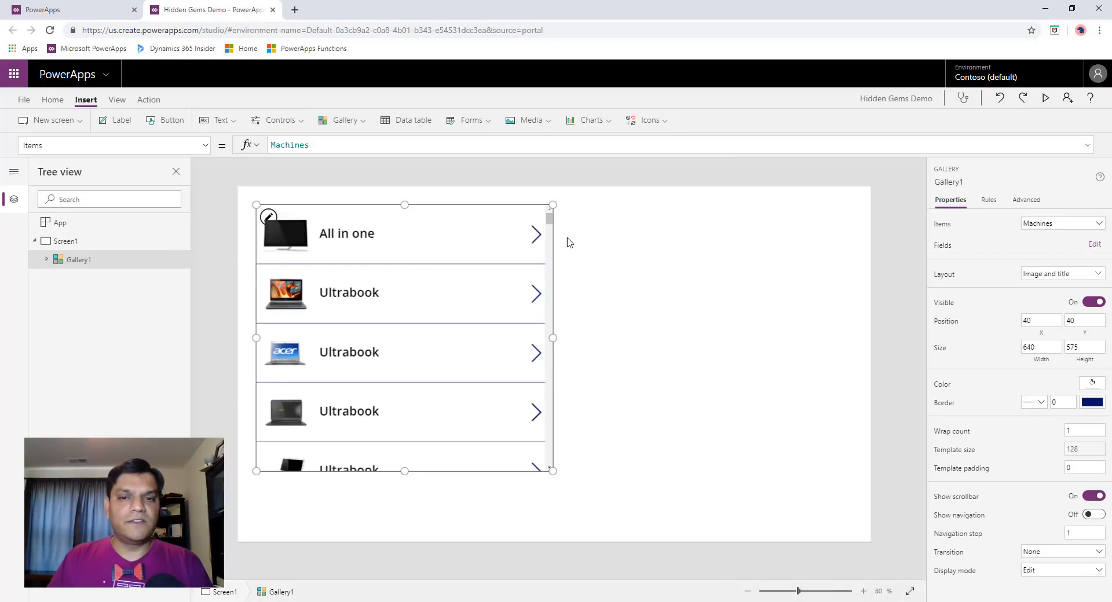
Step: Delete the arrow from the gallery rows and fit the gallery at position 0, 0 with width 598 and height 768
click(537, 242)
key(Delete)
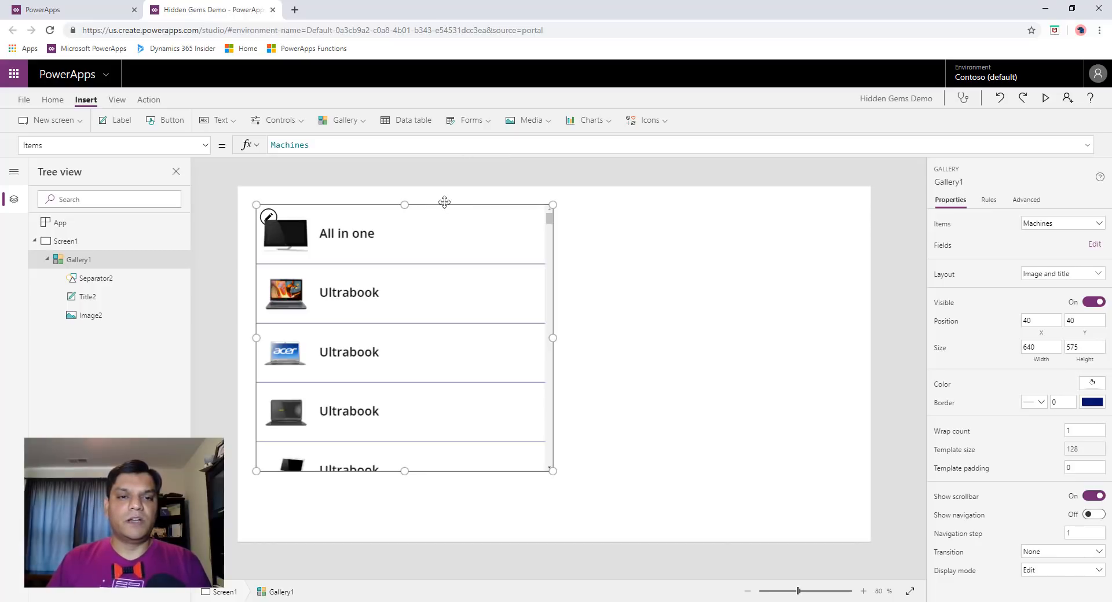
drag(444, 203, 411, 184)
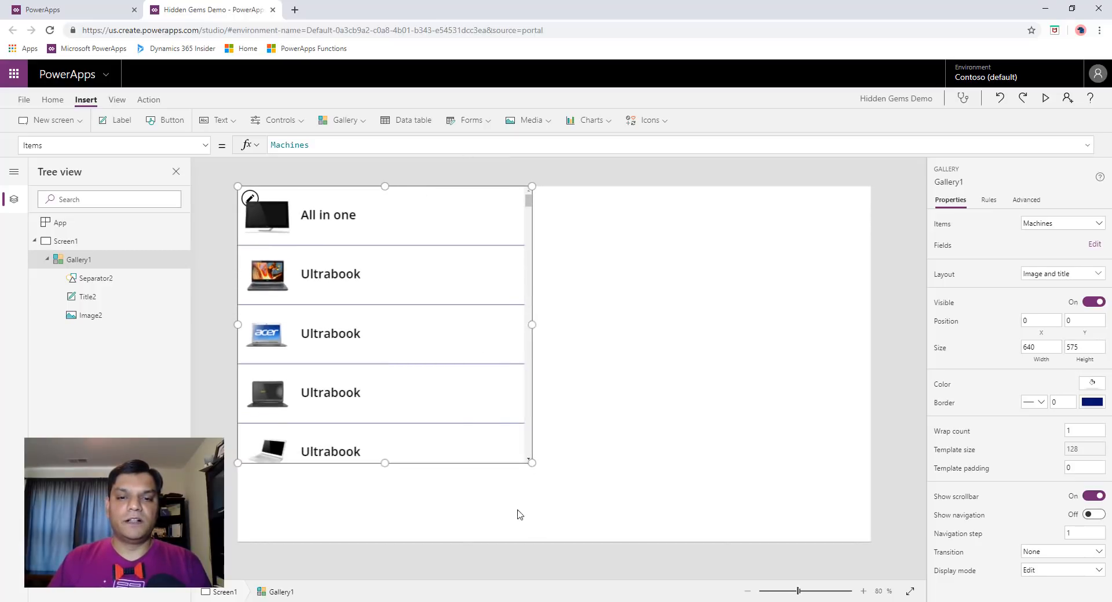
drag(519, 514, 513, 559)
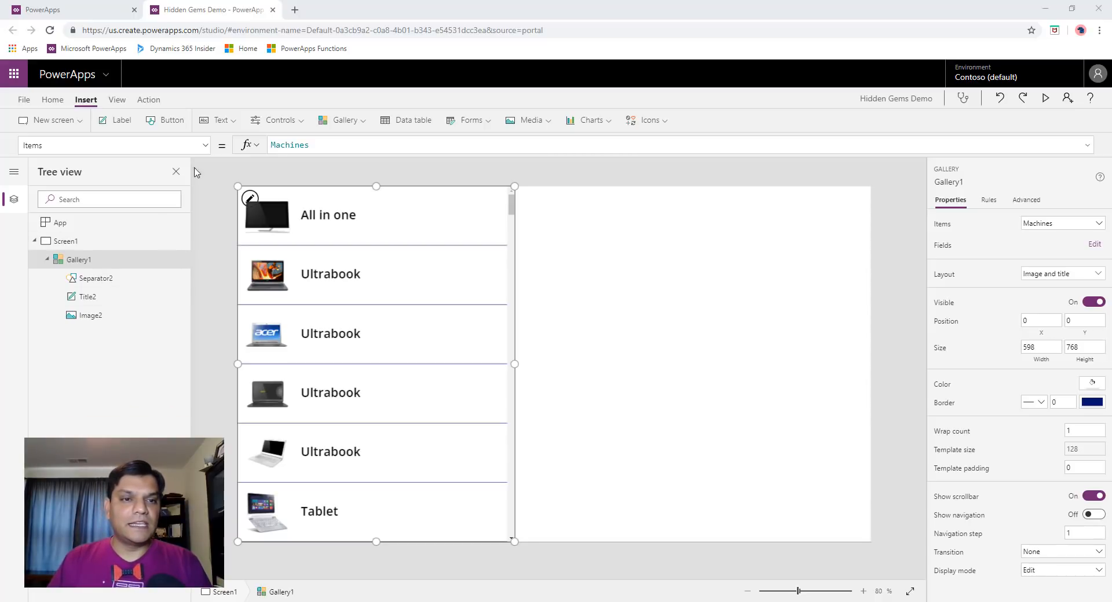
Step: Set the gallery's WrapCount to 10 and widen the gallery to 1366 so it spans the whole screen
click(205, 145)
scroll(211, 241, down, 3)
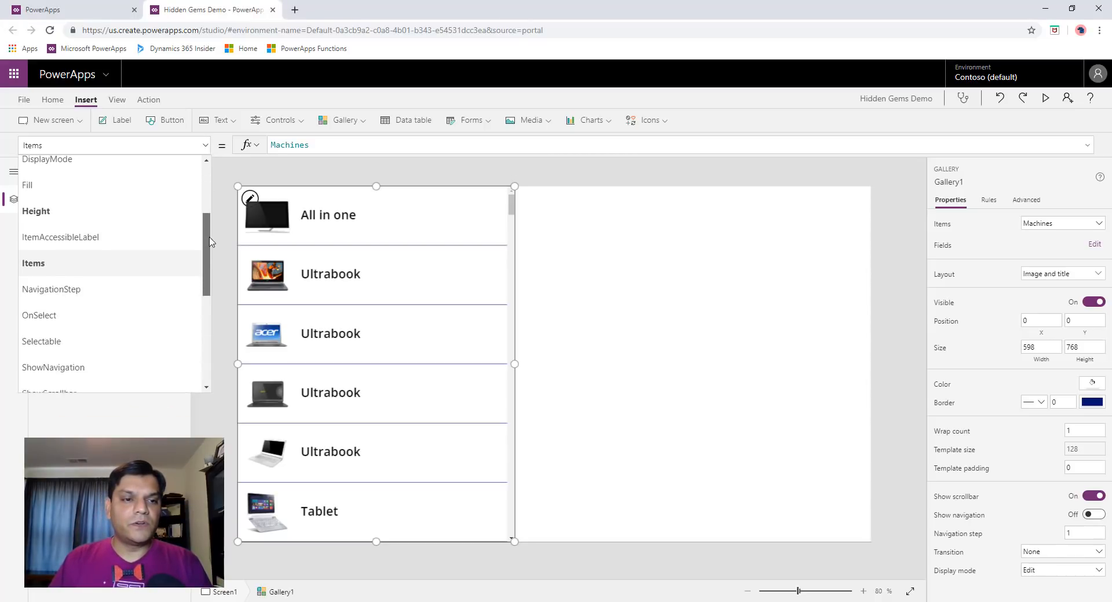
drag(210, 241, 207, 321)
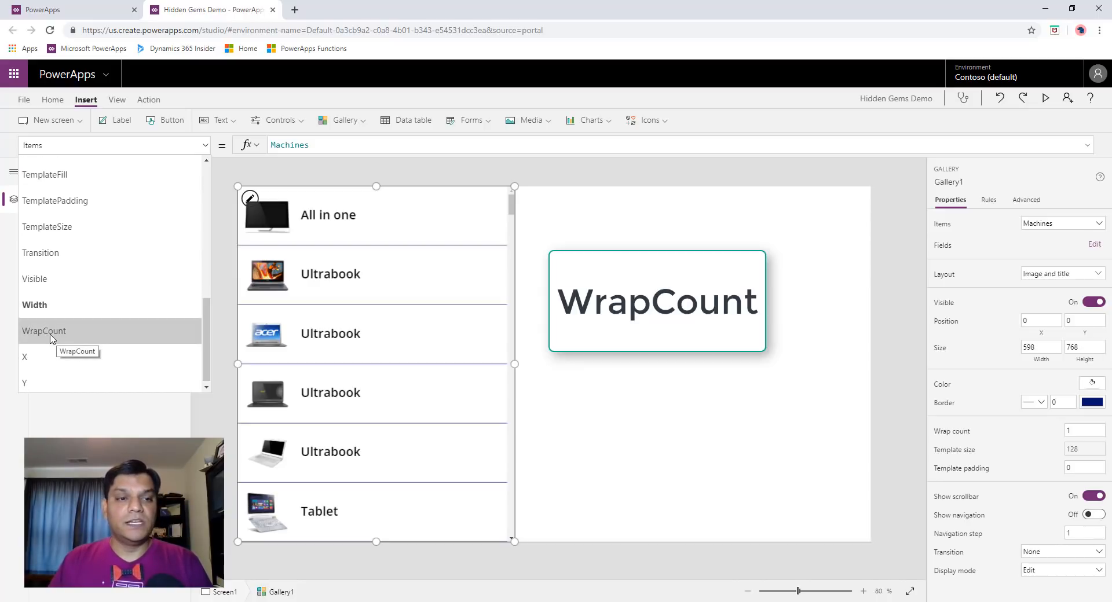
click(51, 333)
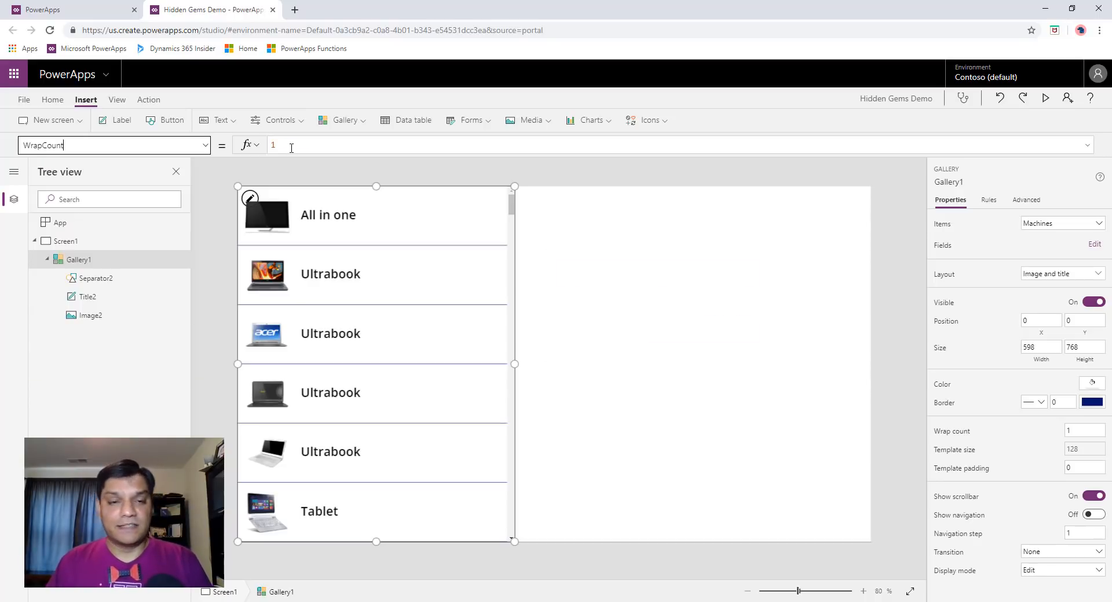
click(291, 147)
text(0)
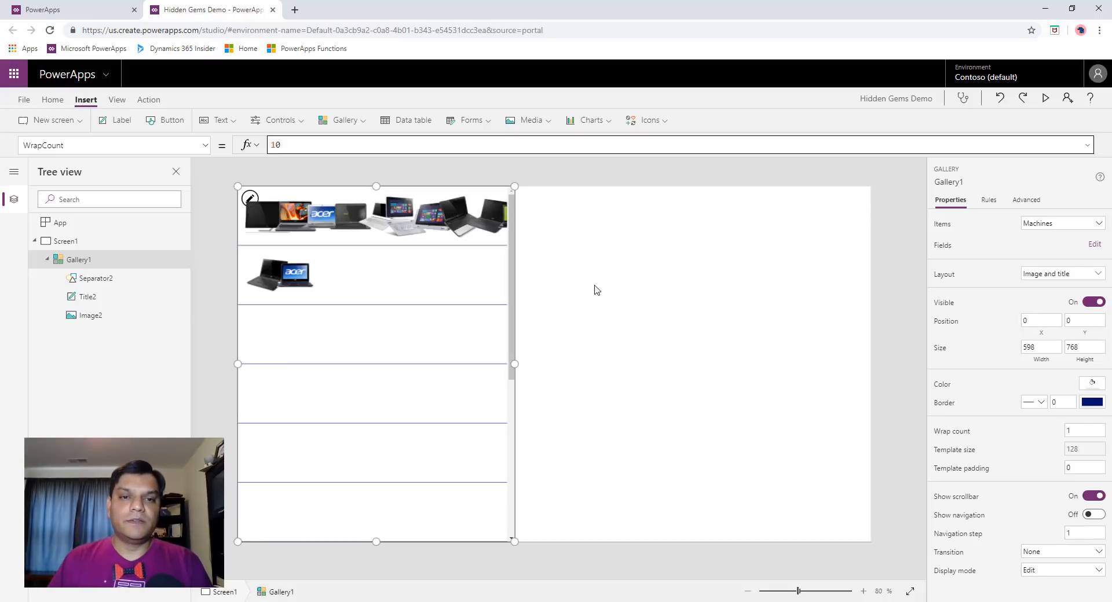
drag(514, 366, 760, 428)
drag(861, 447, 917, 460)
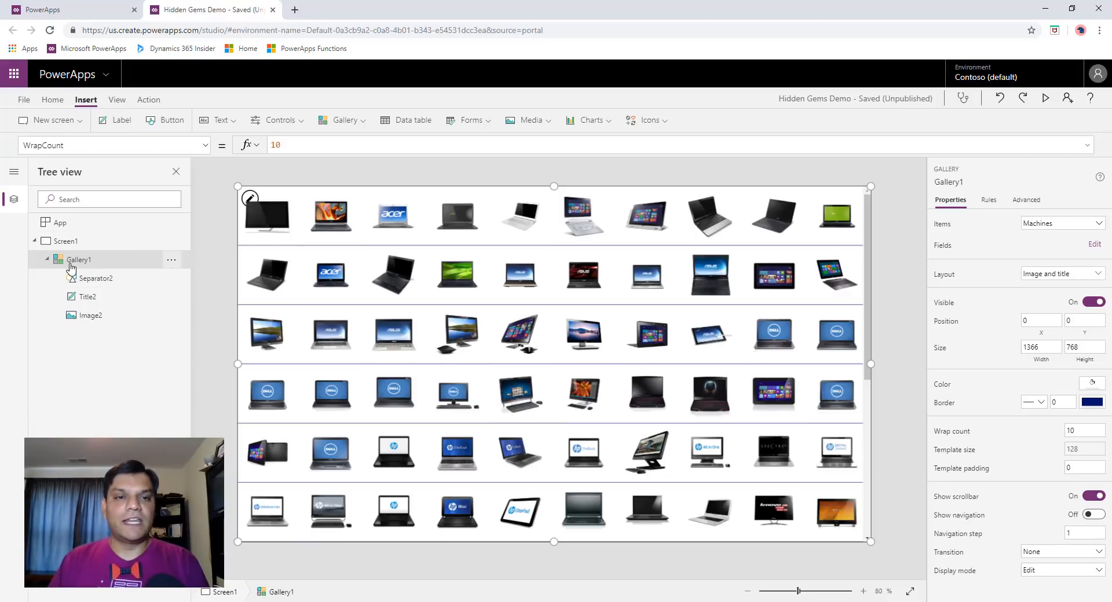
click(341, 119)
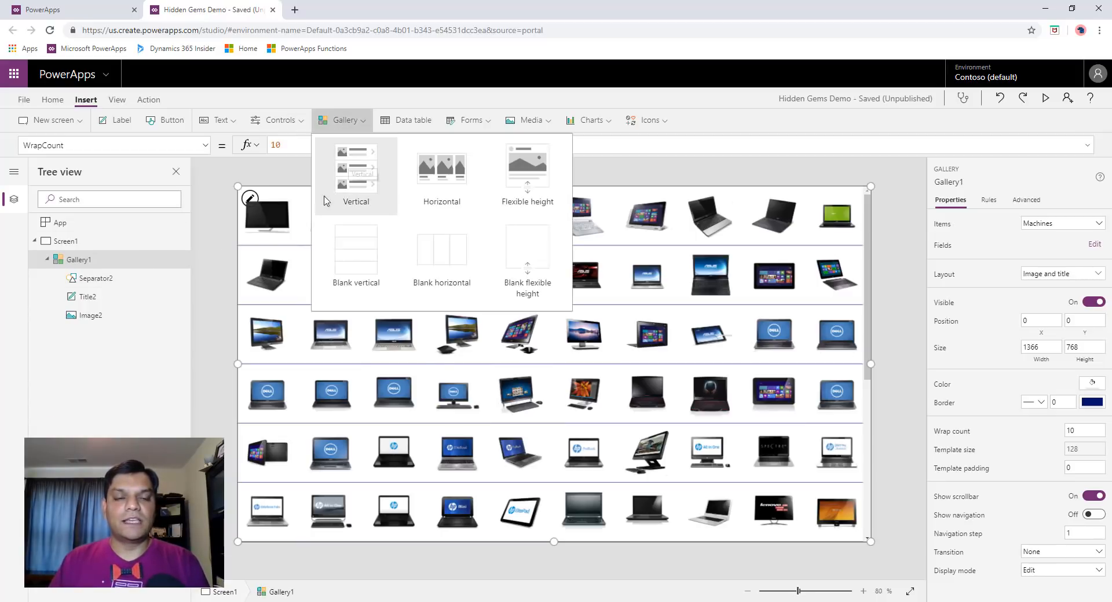
click(227, 315)
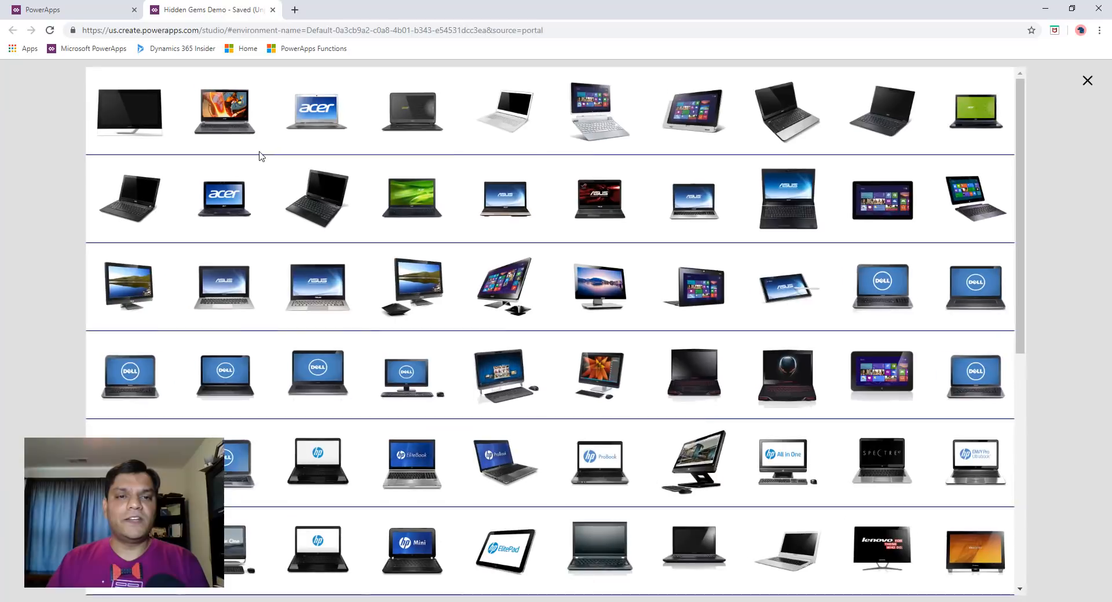
Step: Preview the app to view the ten-column gallery, and return to editing without the testing tip
click(1046, 99)
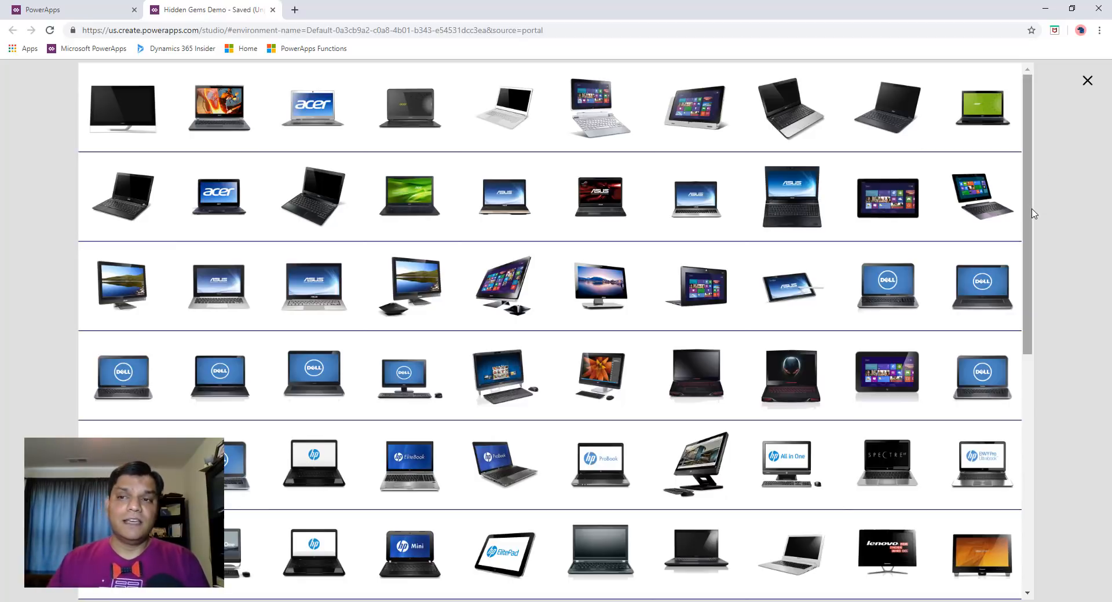
click(1086, 83)
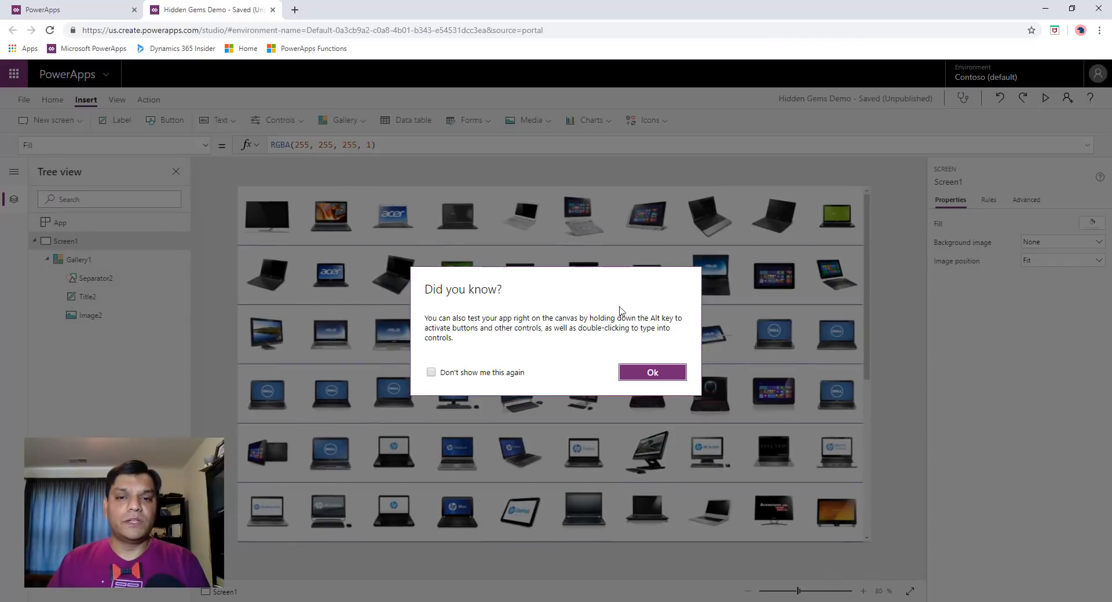
click(652, 373)
Step: Try WrapCount values of 100 and 5 on Gallery1 and set it back to 10
click(116, 259)
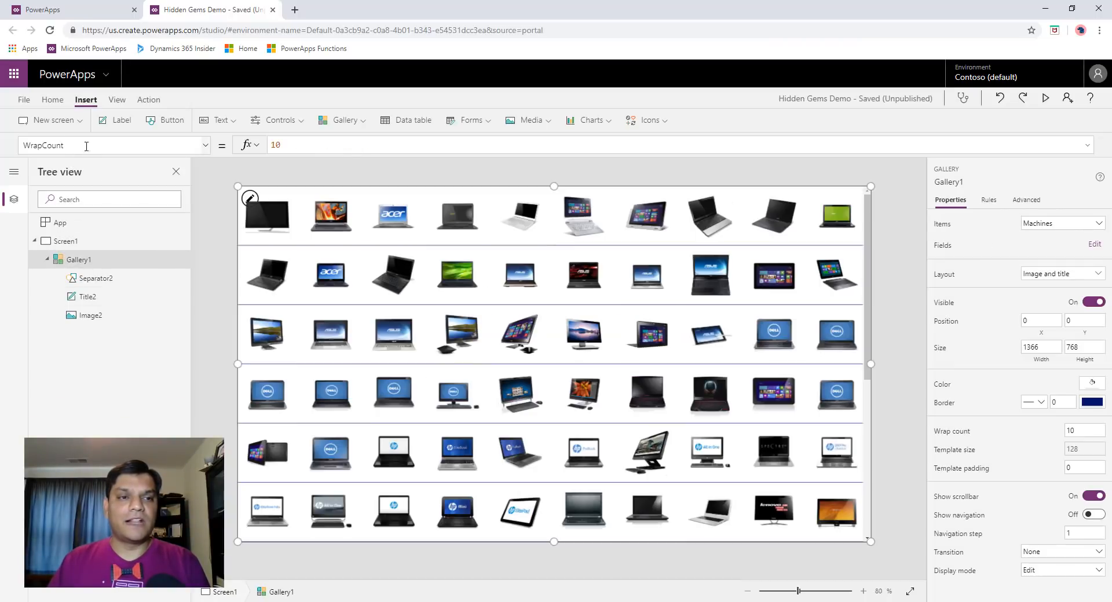
text(0)
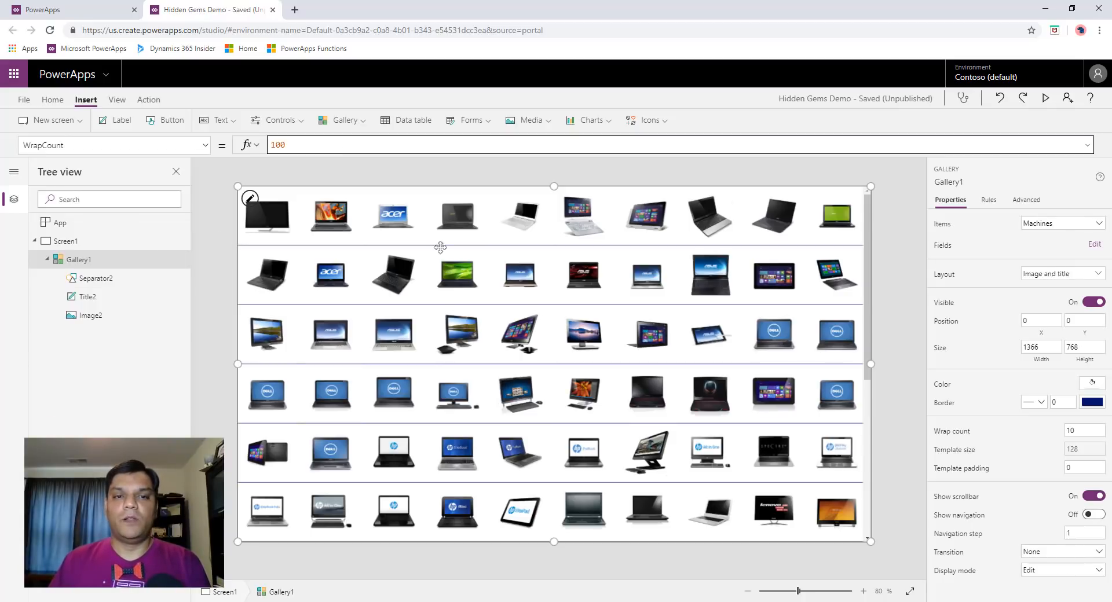
key(BackSpace)
key(BackSpace)
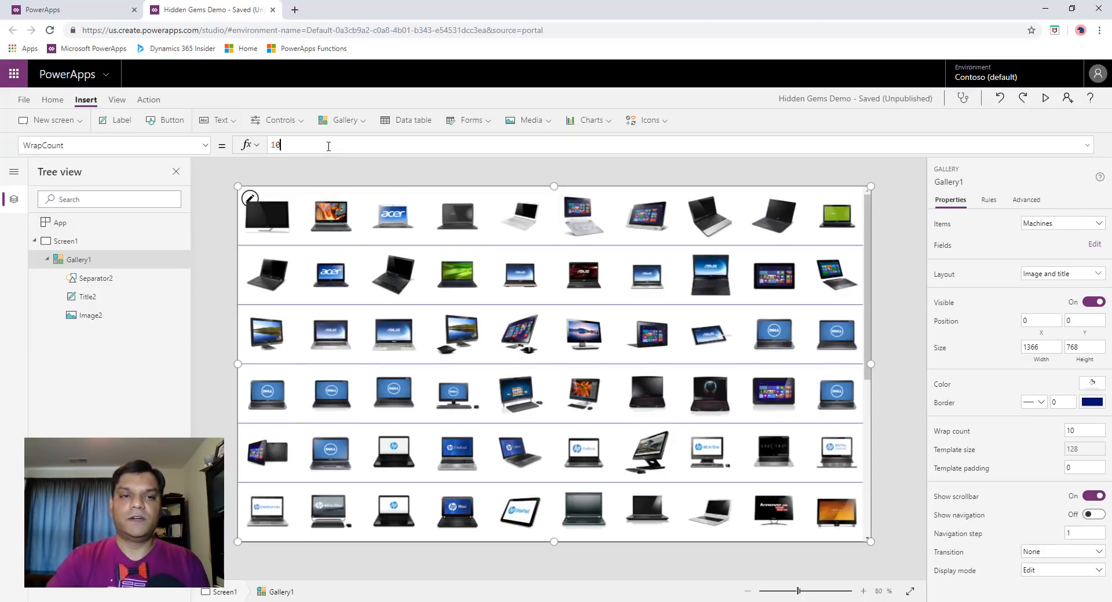
key(BackSpace)
text(5)
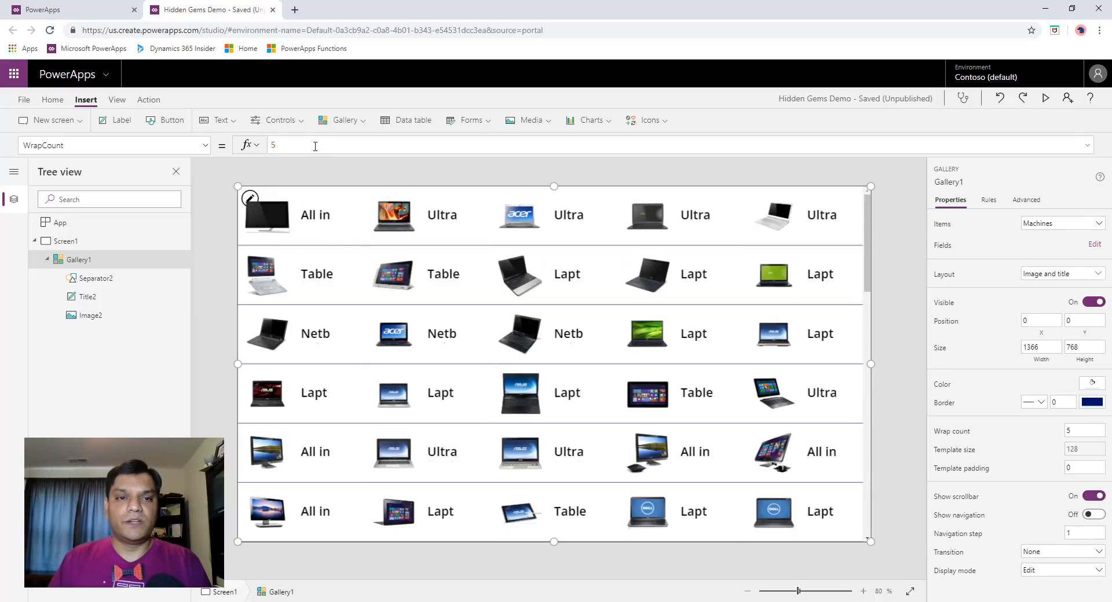
key(BackSpace)
text(10)
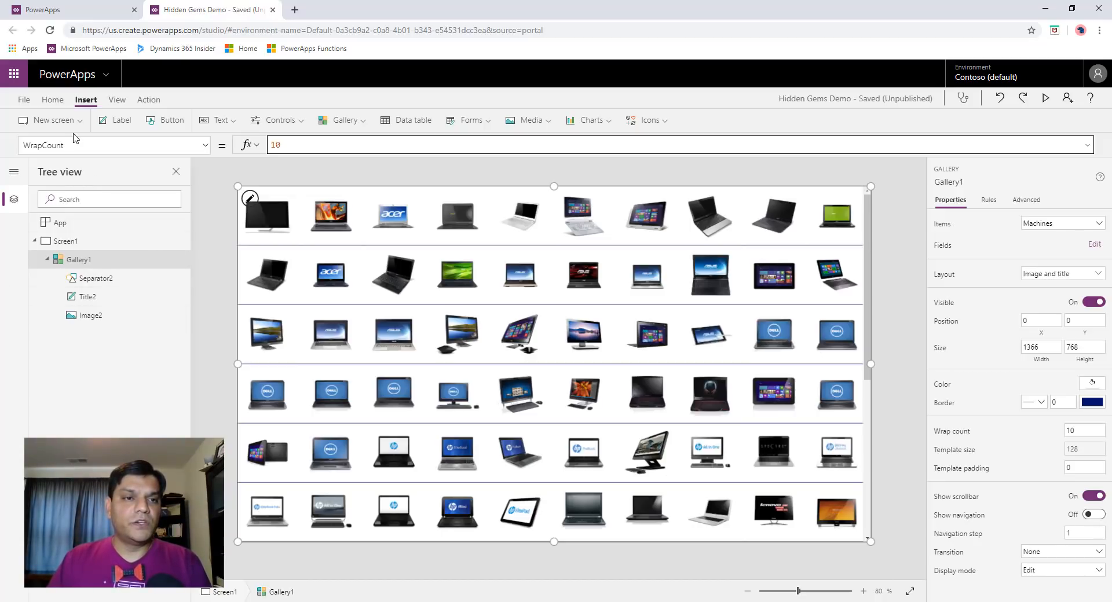
Step: Add a blank second screen and insert a horizontal gallery on it with the Title and subtitle layout
click(58, 120)
click(68, 174)
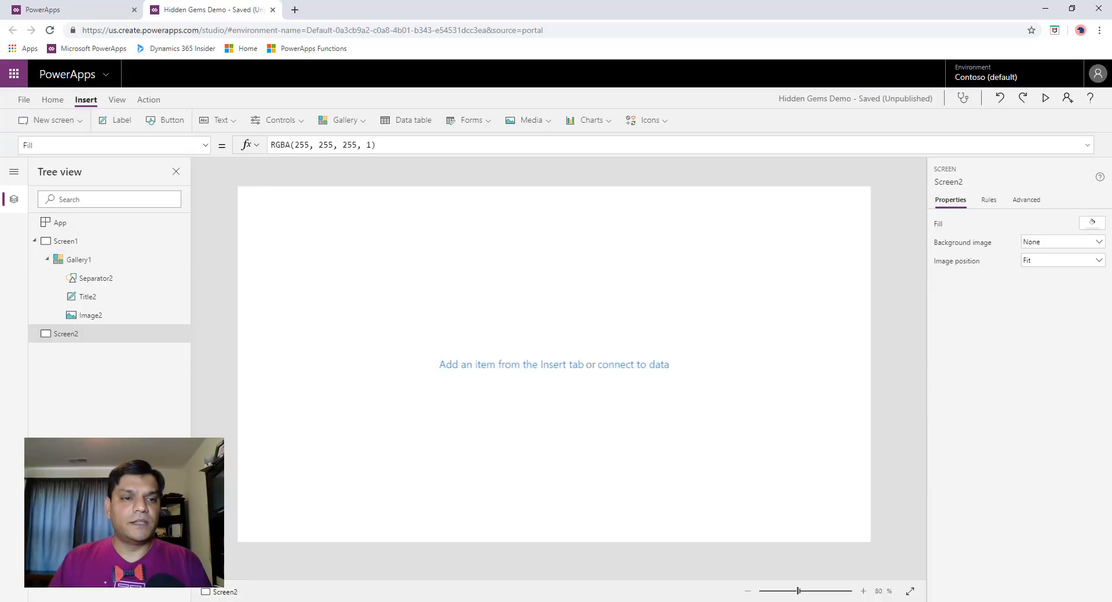
click(347, 120)
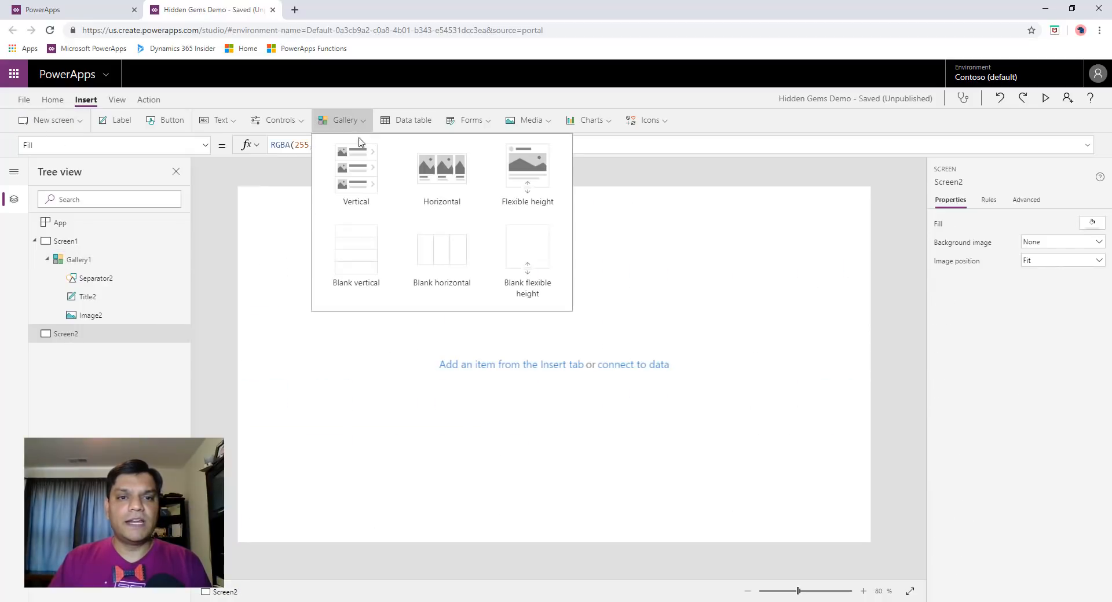
click(444, 191)
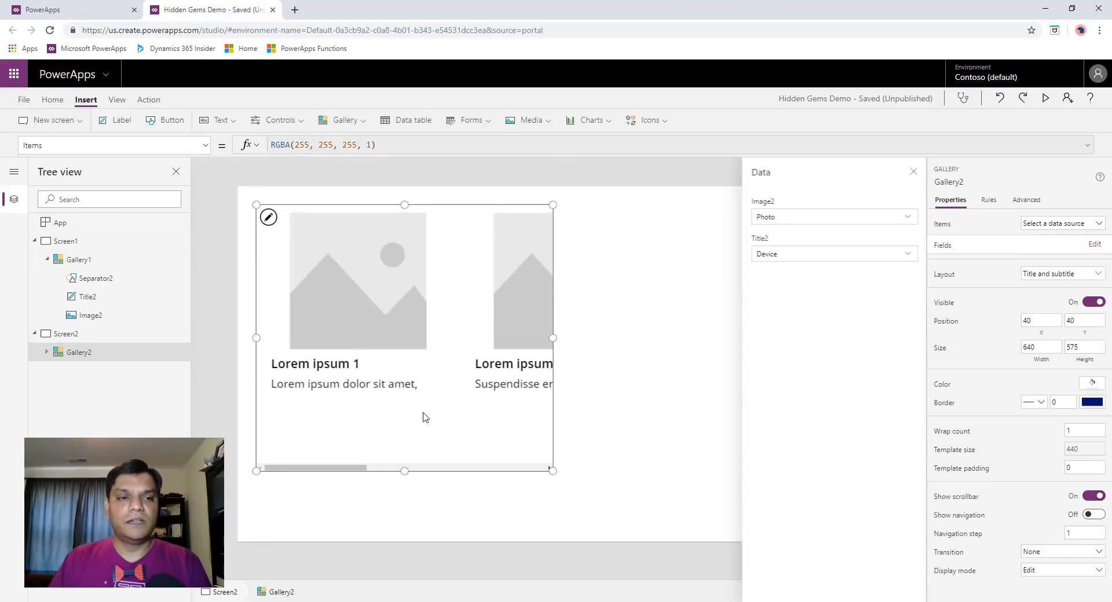
click(1082, 274)
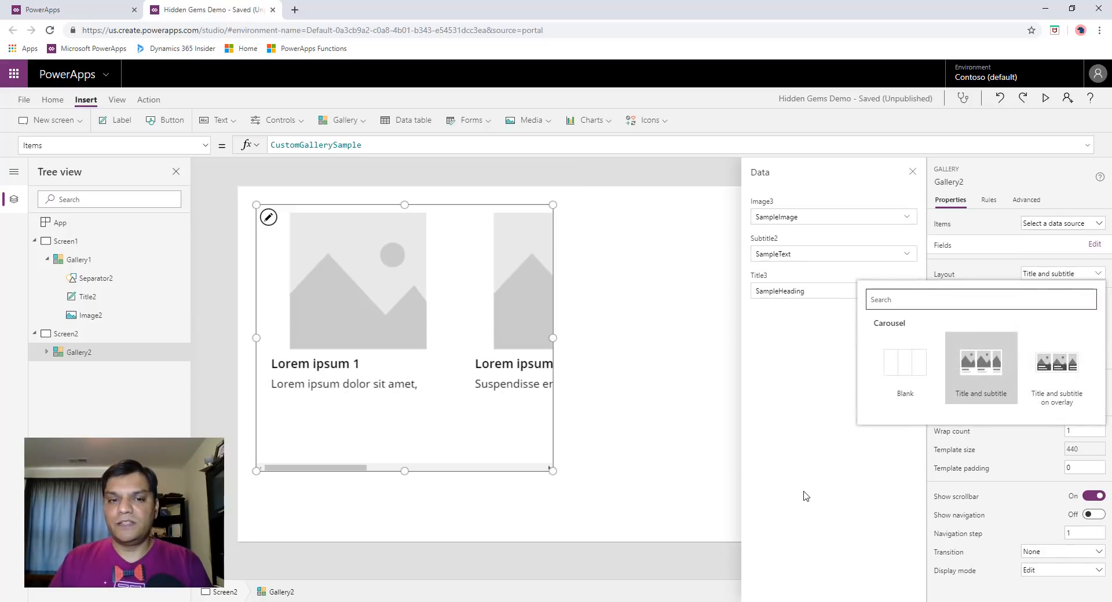
click(984, 399)
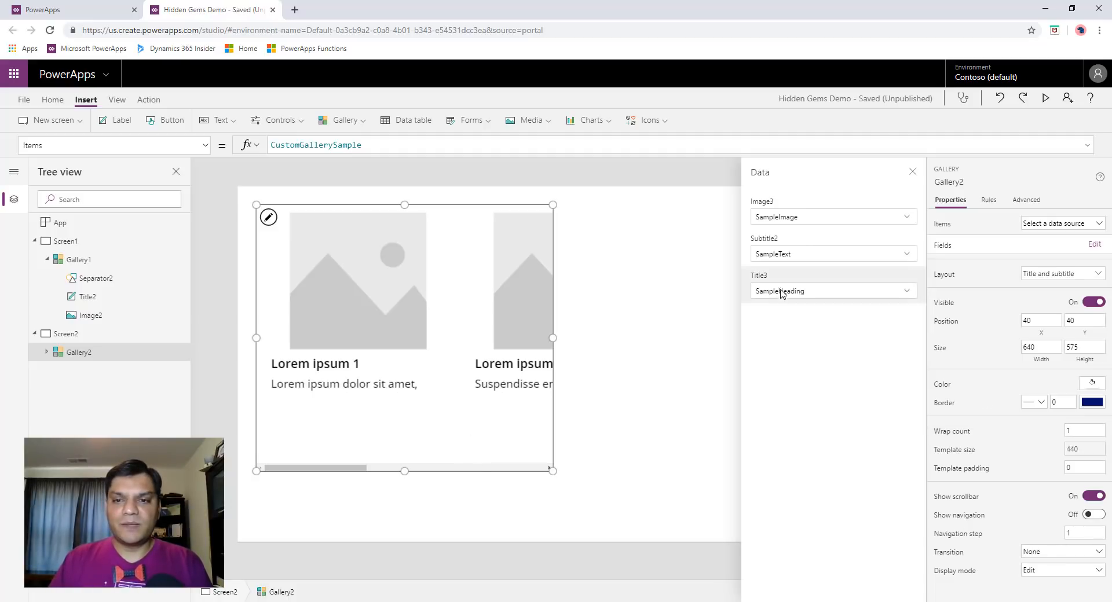
Step: Delete the subtitle from the horizontal gallery's template and set the gallery's data source to the Machines table
click(328, 391)
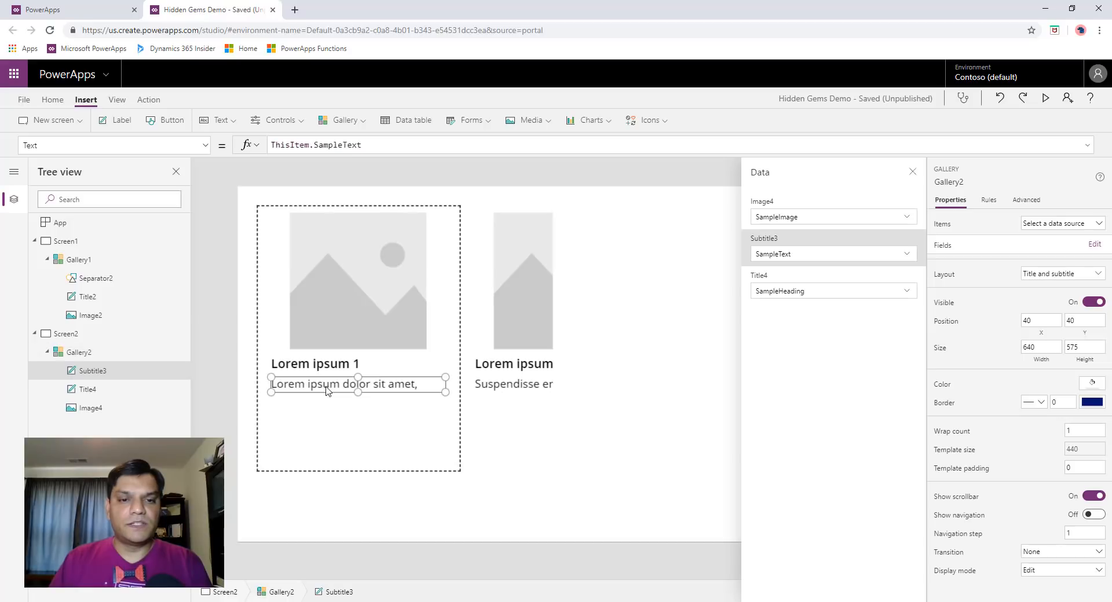
key(Delete)
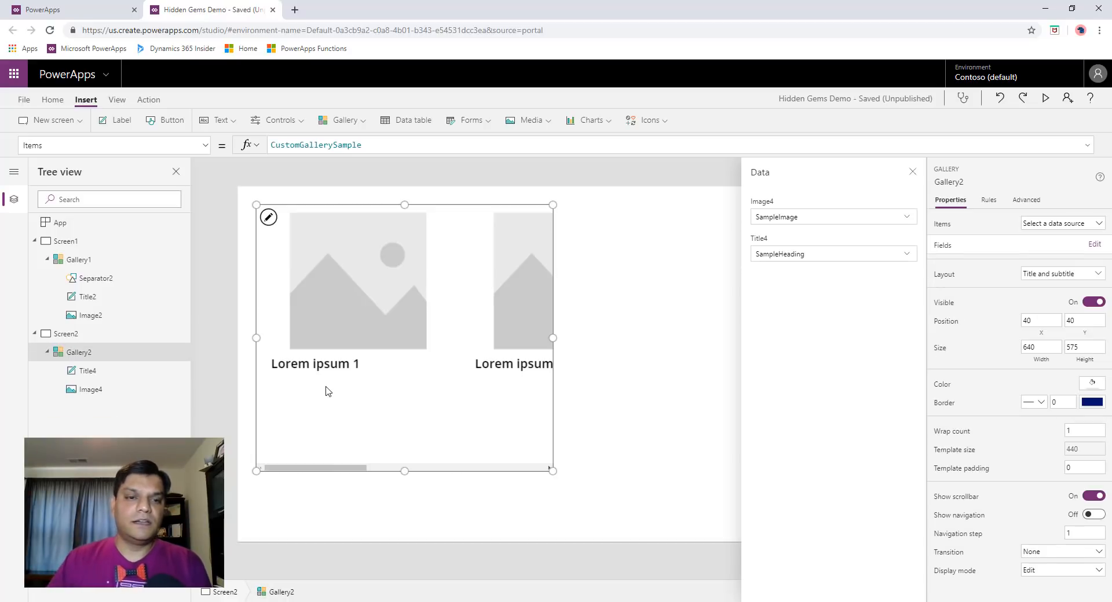
click(1059, 224)
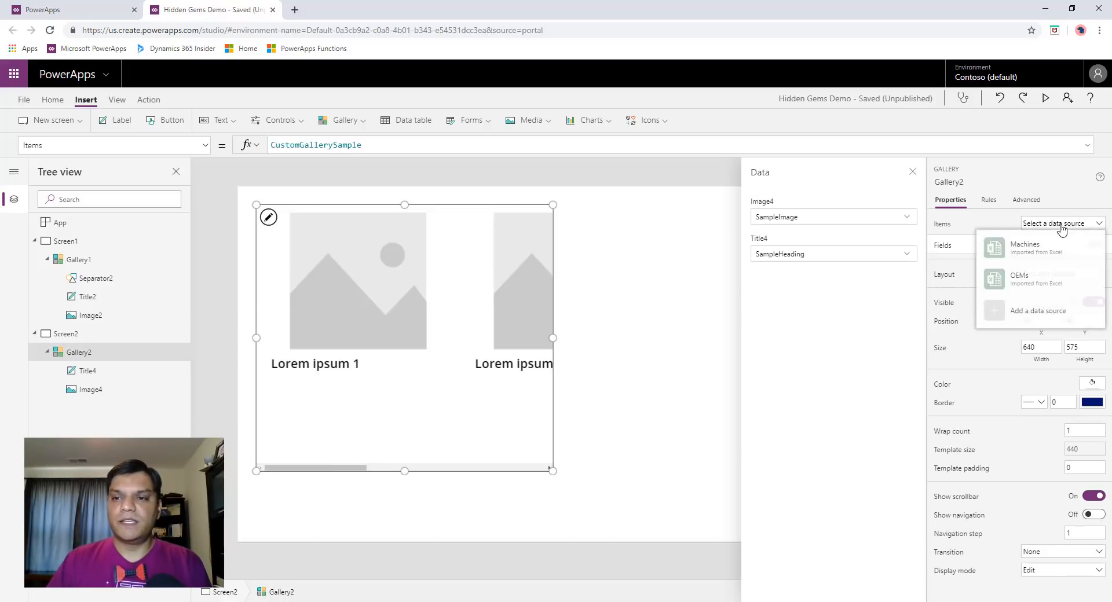
click(1051, 255)
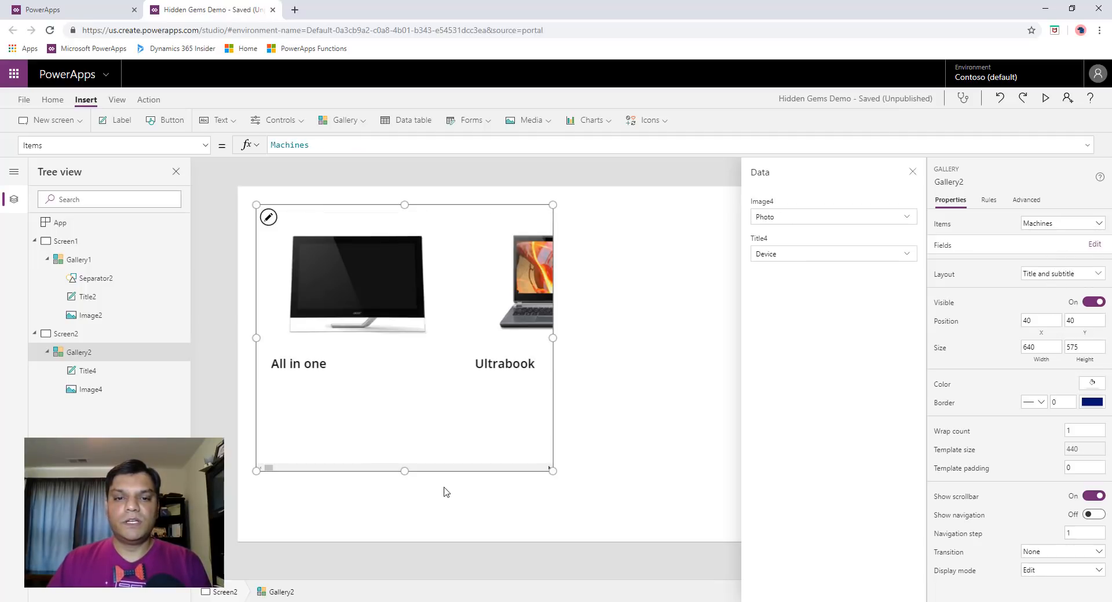
Step: Fit the horizontal gallery to the whole screen at position 0, 0 with width 1366 and height 768
click(912, 172)
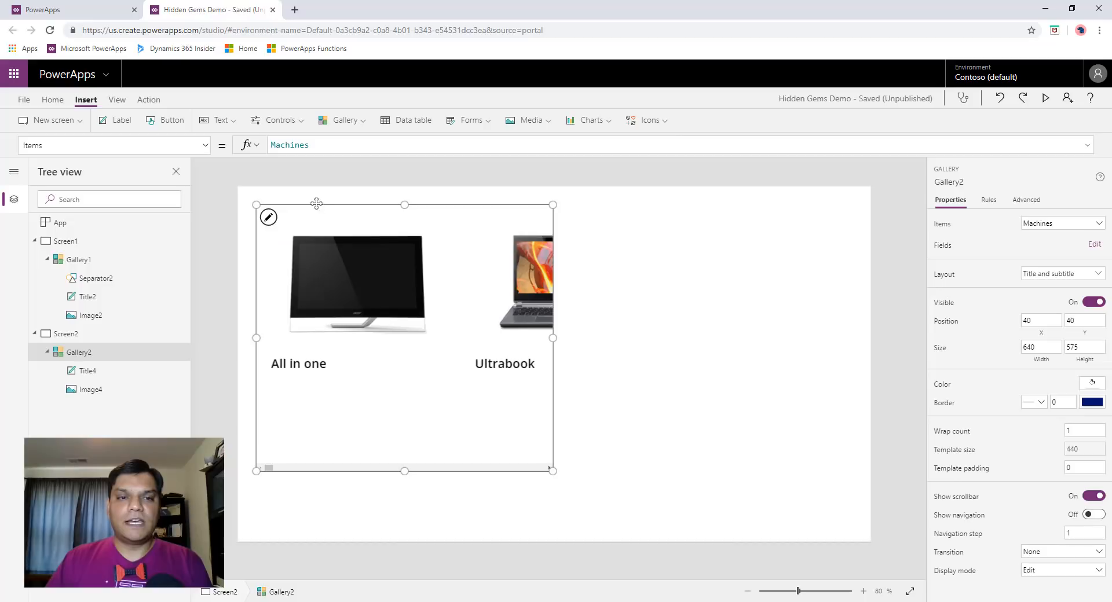
drag(316, 203, 297, 184)
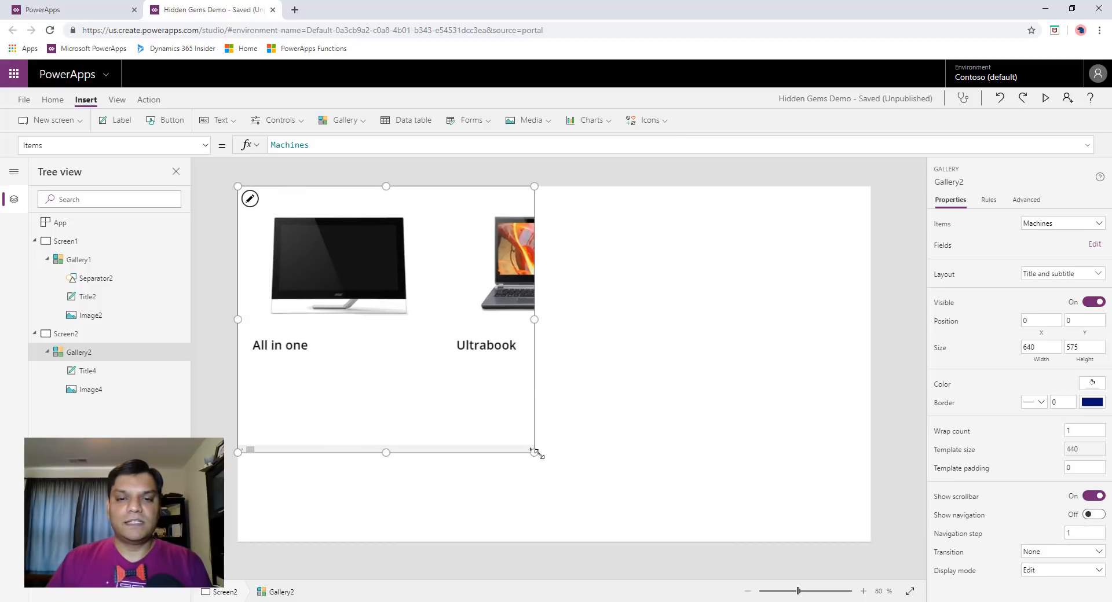
drag(533, 452, 906, 567)
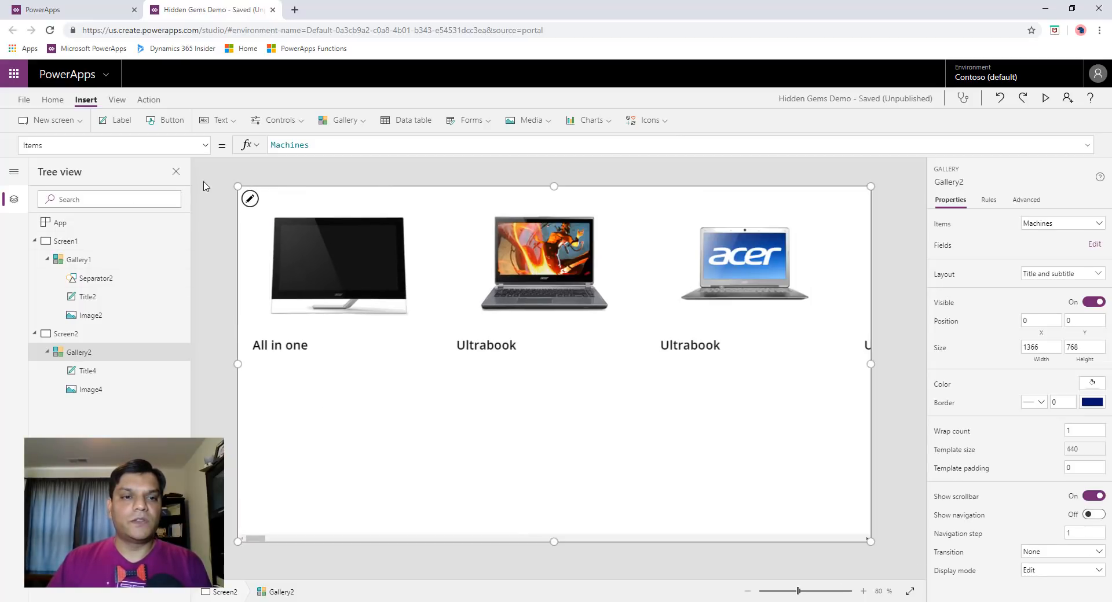
Step: Set the horizontal gallery's WrapCount property to 10
click(205, 145)
scroll(197, 348, down, 10)
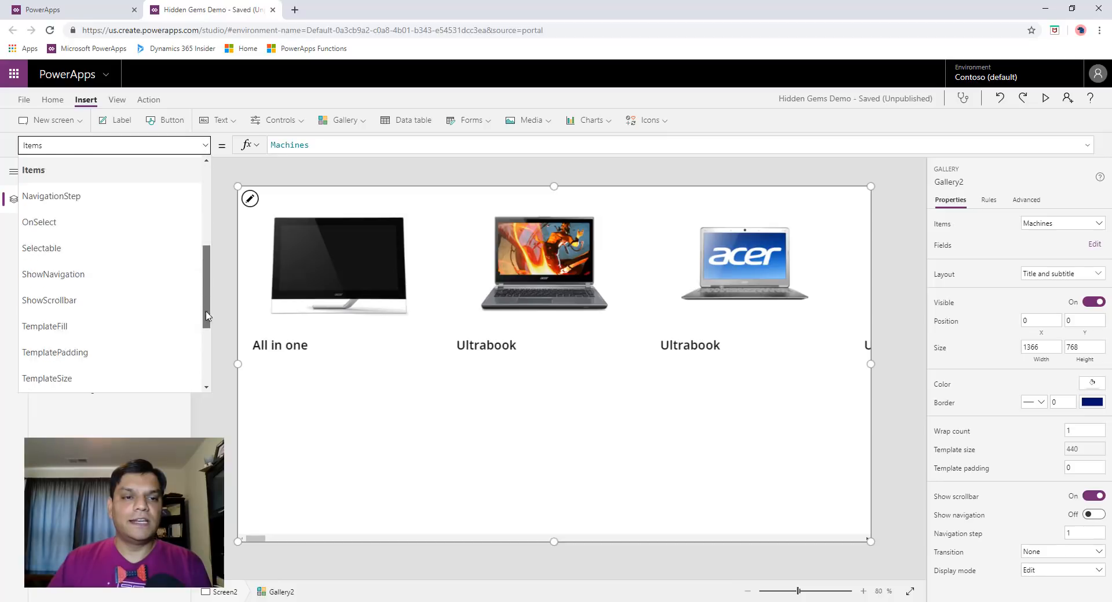
click(109, 327)
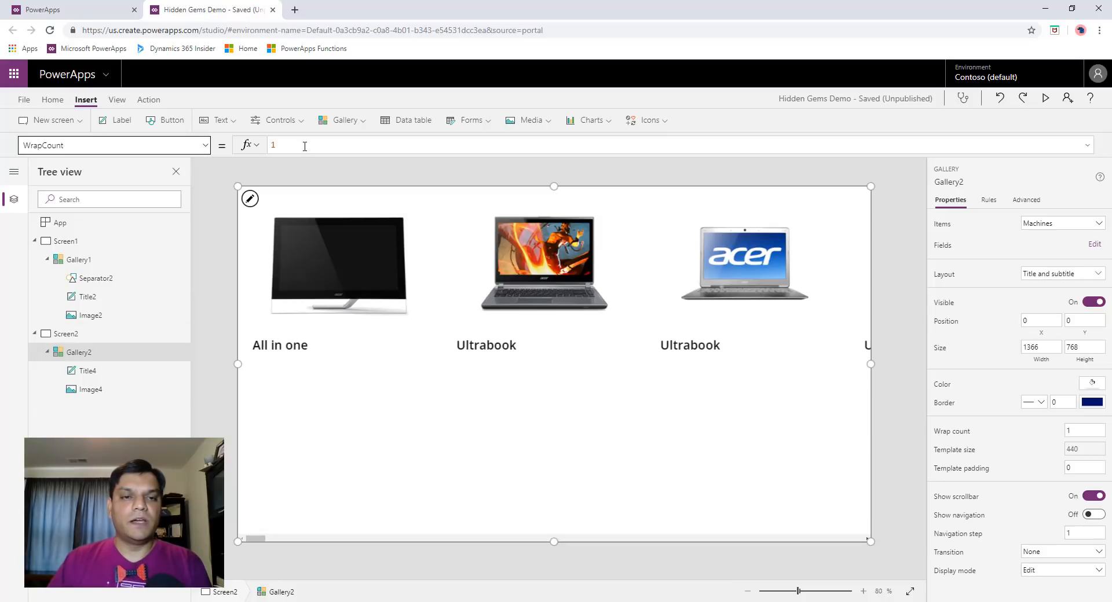
click(304, 146)
text(0)
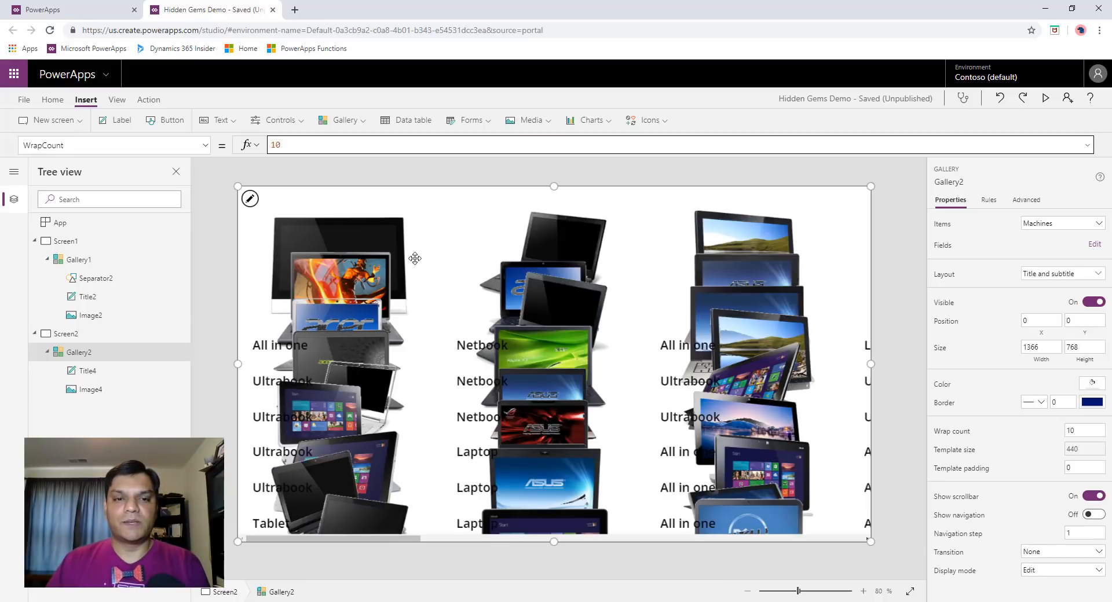
Step: Shrink the image in the horizontal gallery's template to about 356 by 61 and narrow the template to about 418
click(323, 256)
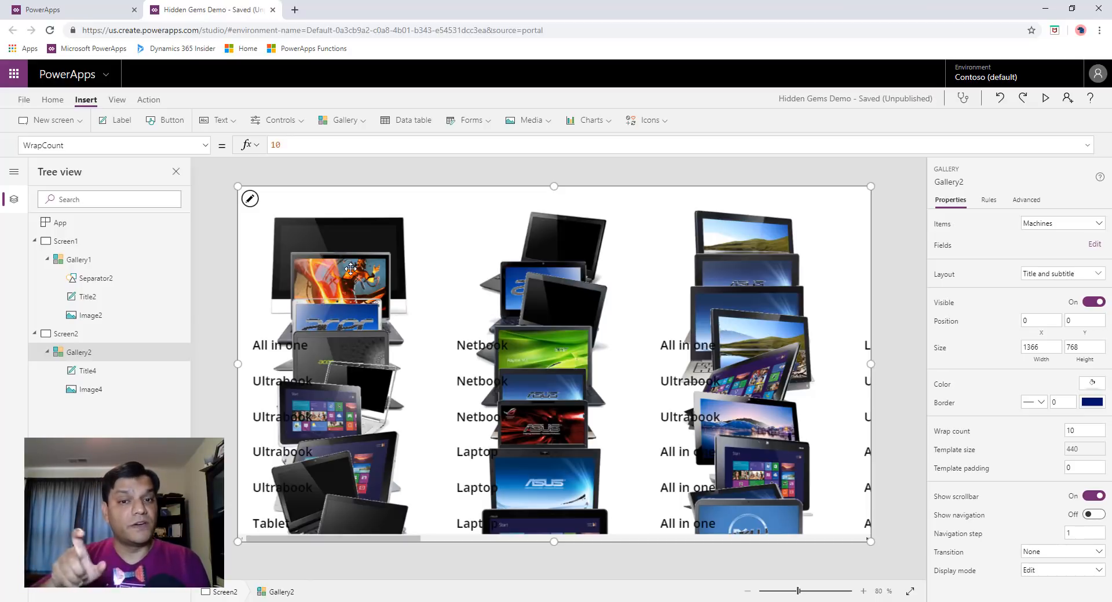
click(277, 226)
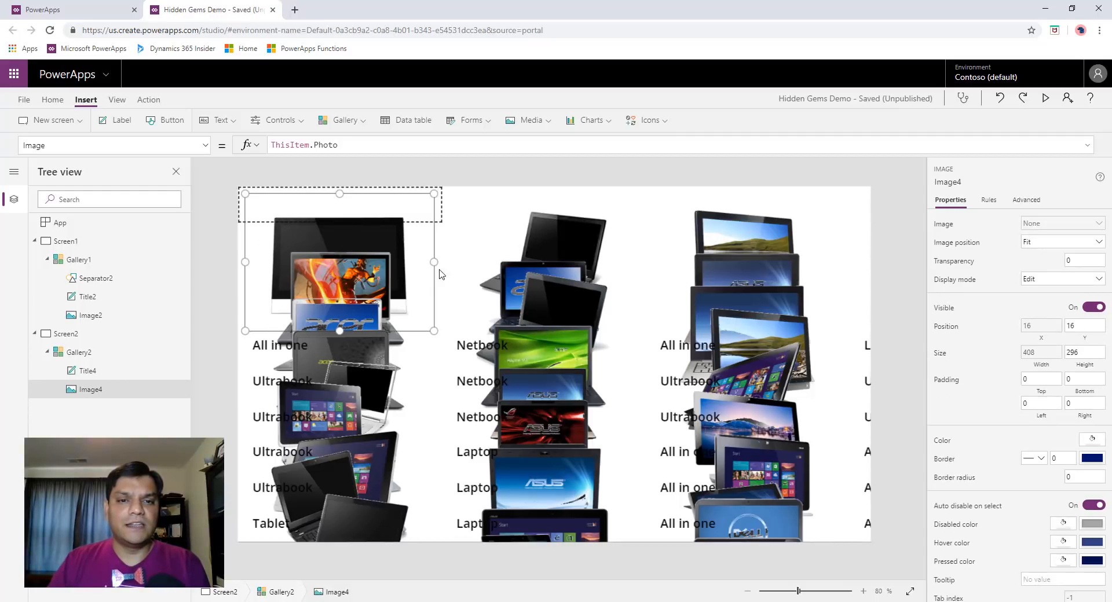
drag(433, 330, 431, 224)
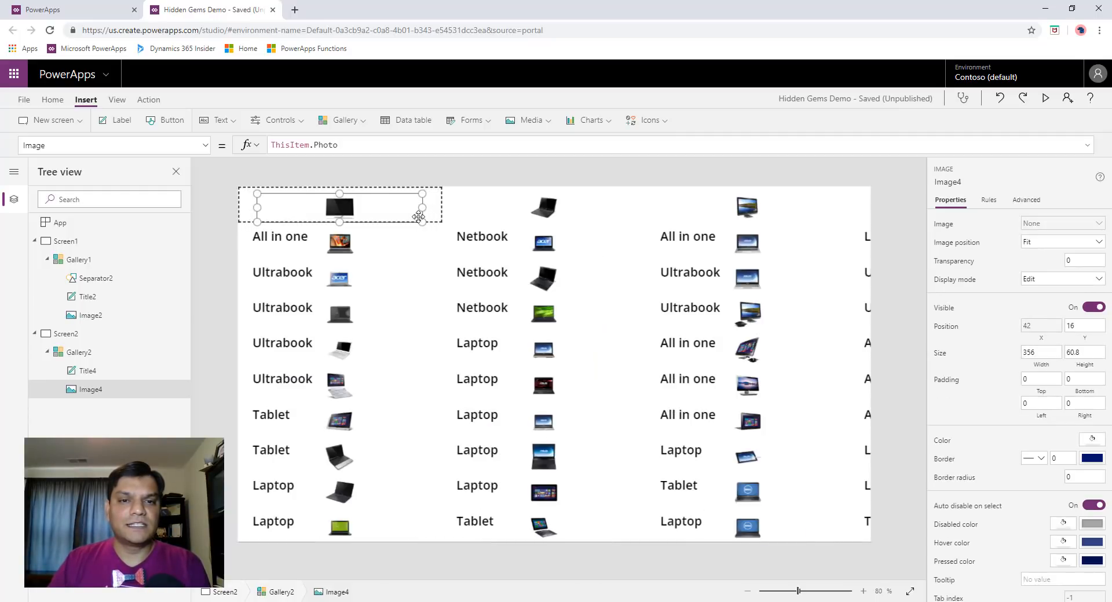
click(432, 225)
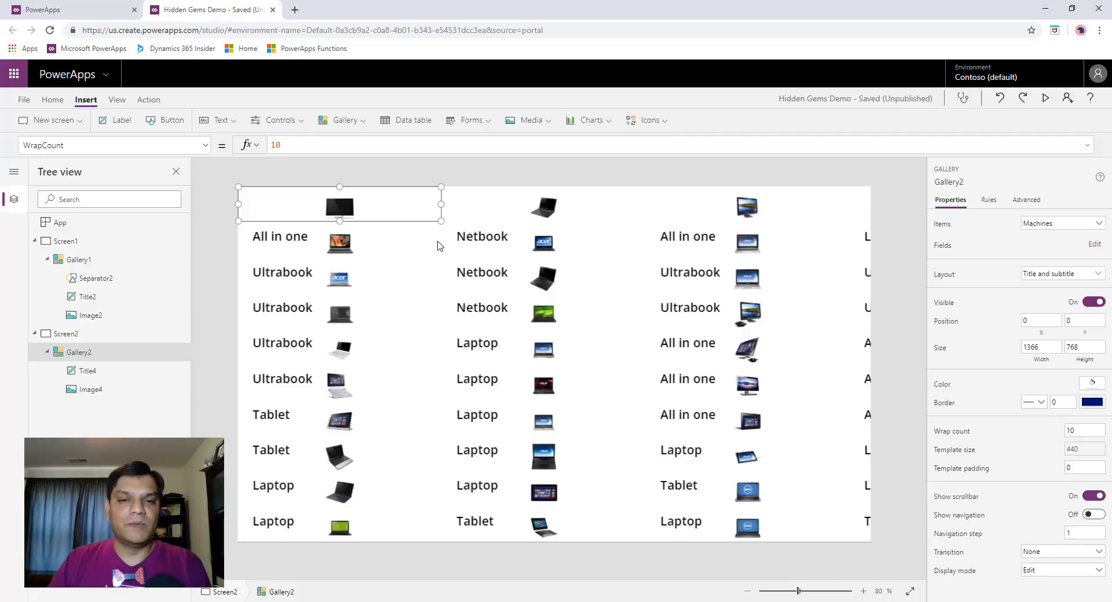
drag(442, 234, 429, 258)
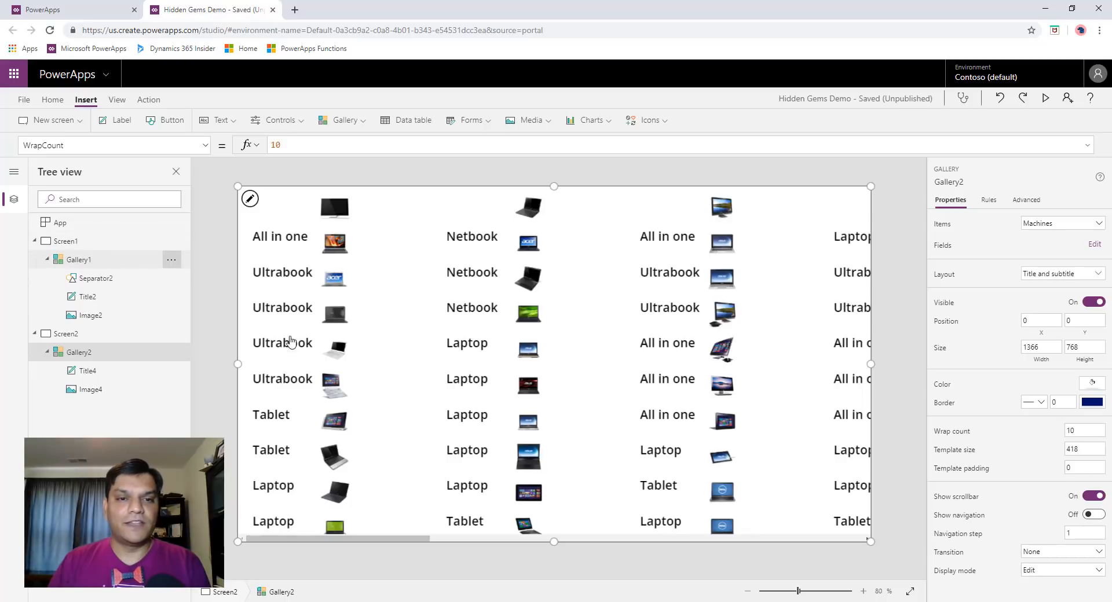
Step: Compare with the vertical gallery, delete Screen2 and return to Screen1
click(87, 260)
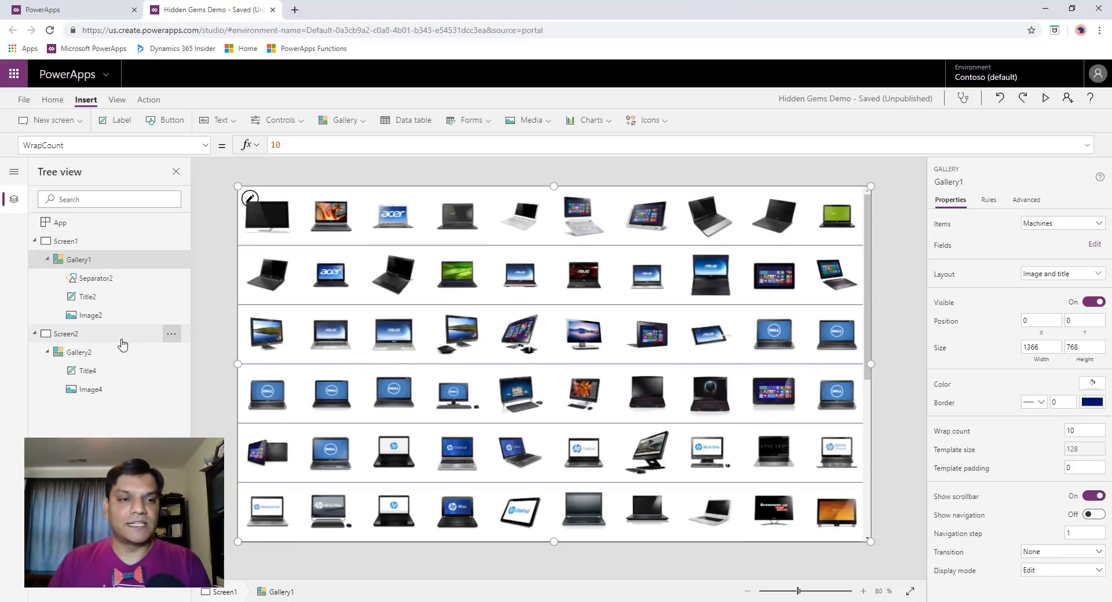
click(172, 335)
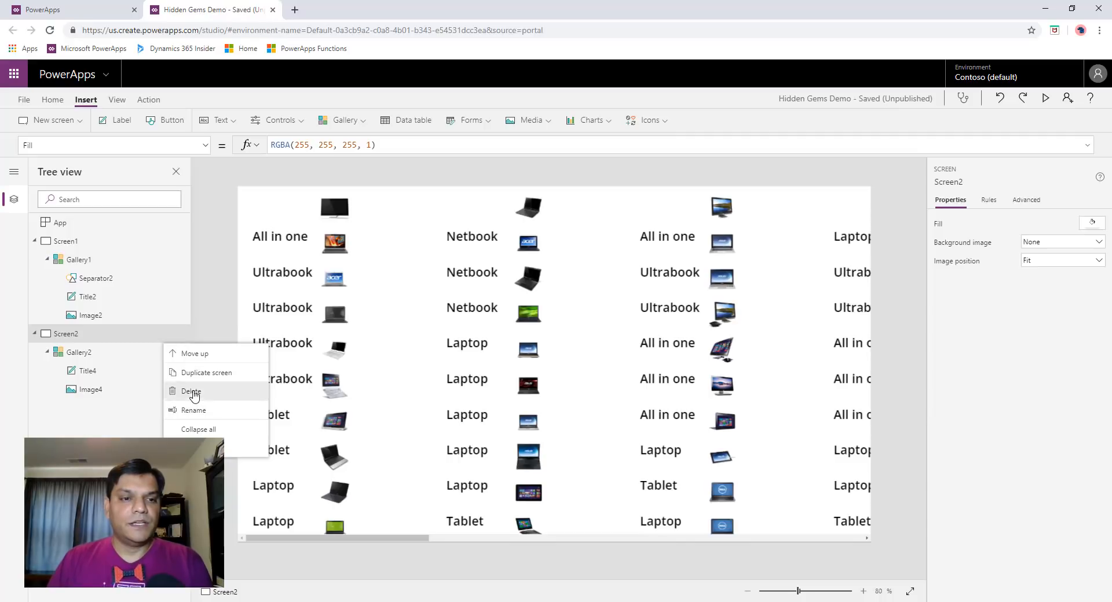
click(126, 428)
click(75, 242)
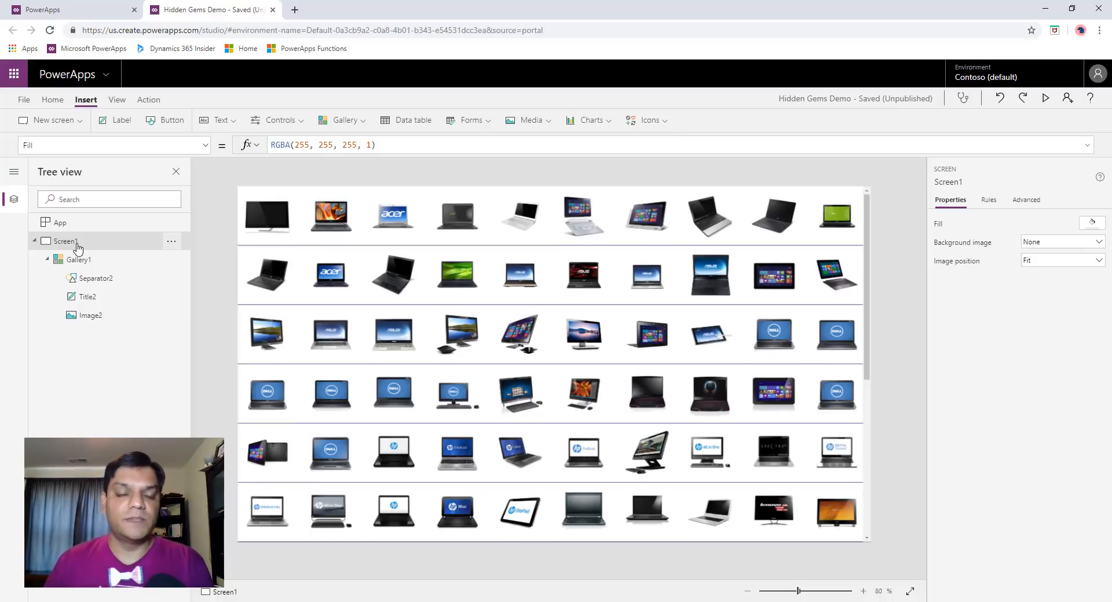
Step: Set the WrapCount of Gallery1 on Screen1 to 5
click(130, 258)
double_click(276, 145)
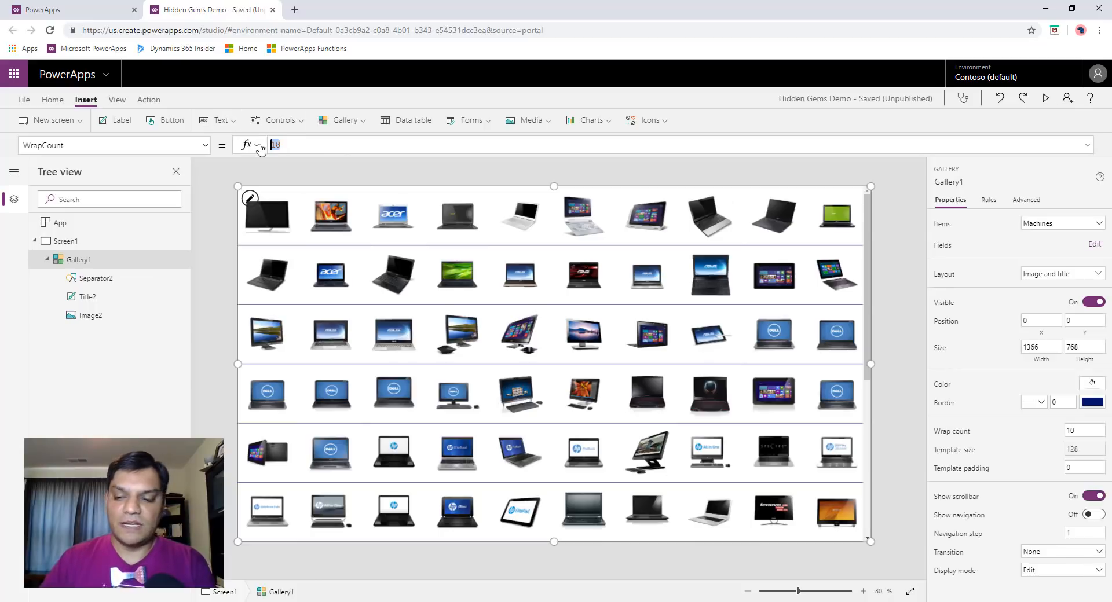
text(5)
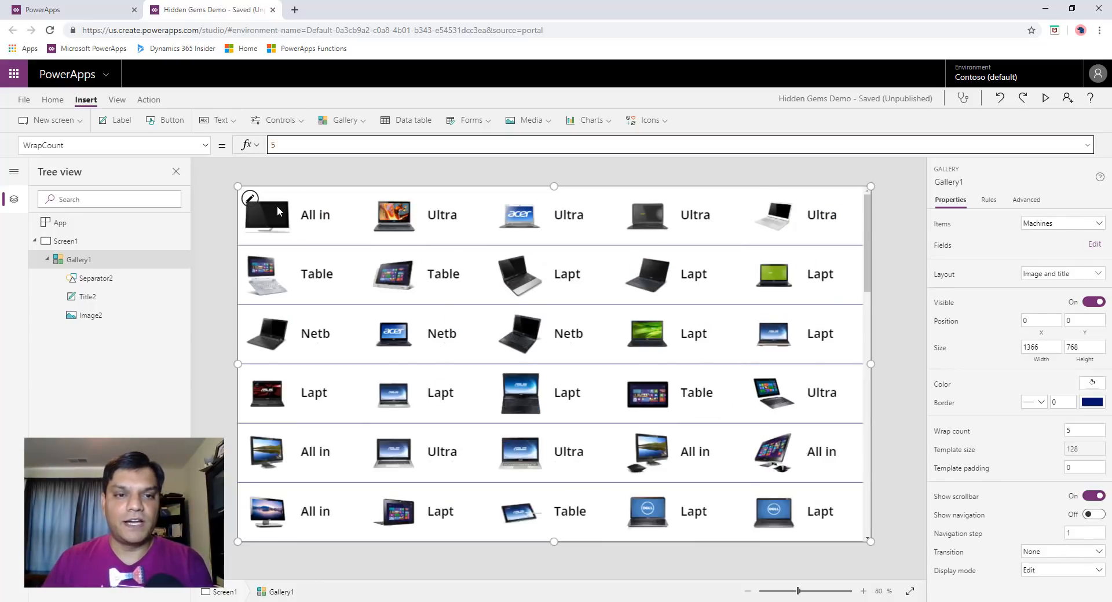
click(272, 221)
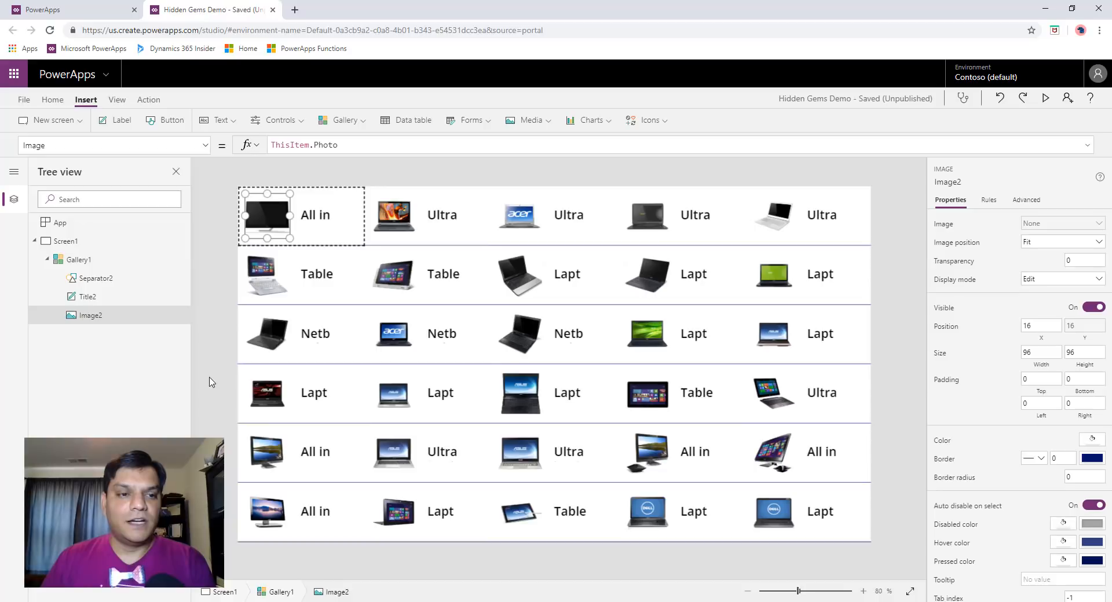
click(80, 260)
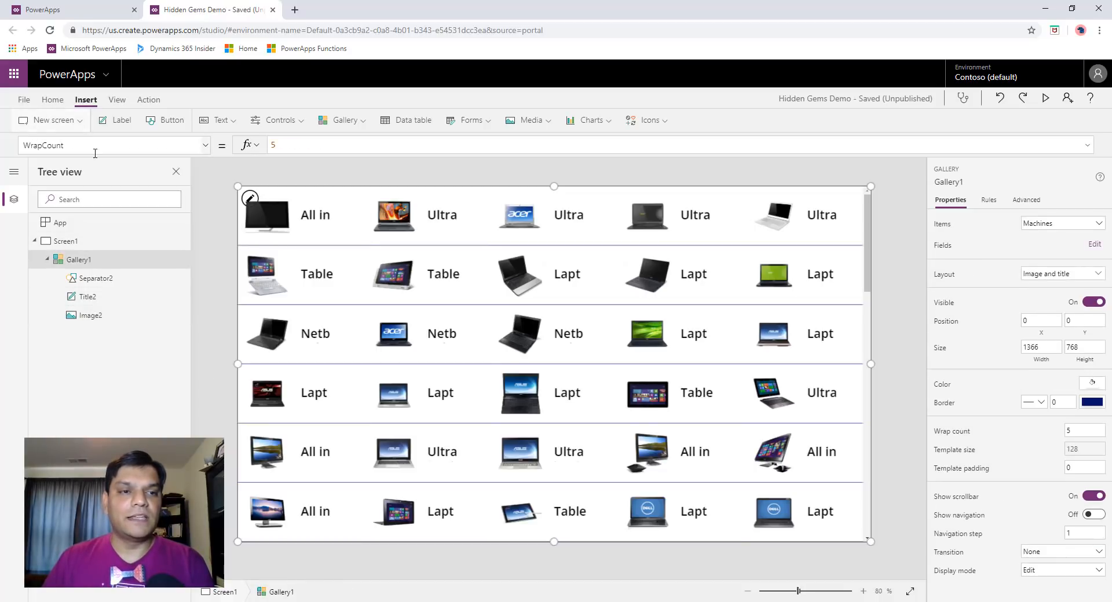
click(205, 152)
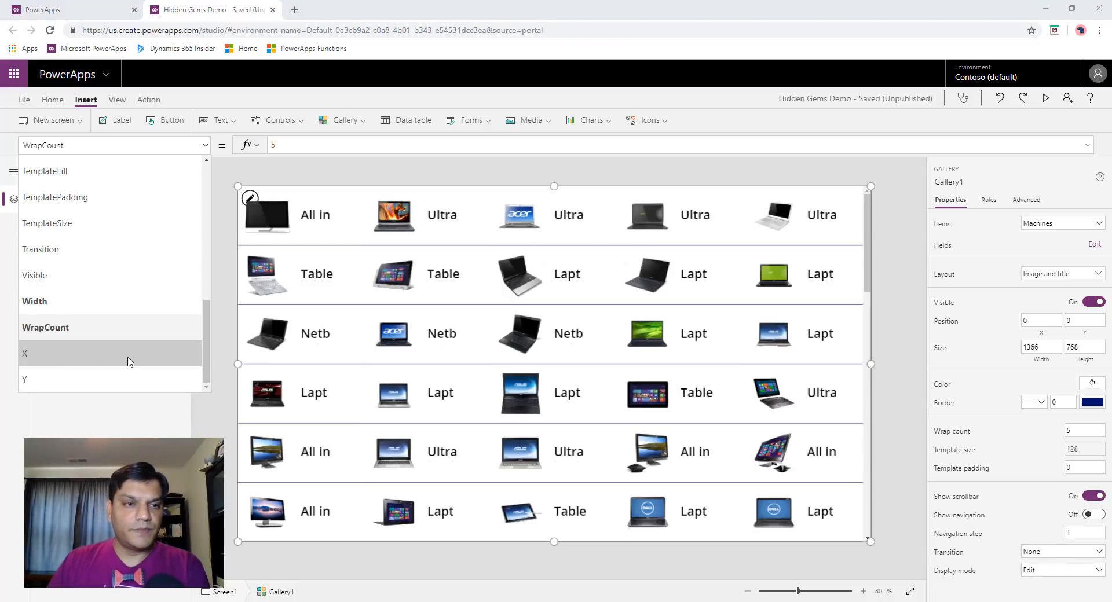
click(70, 328)
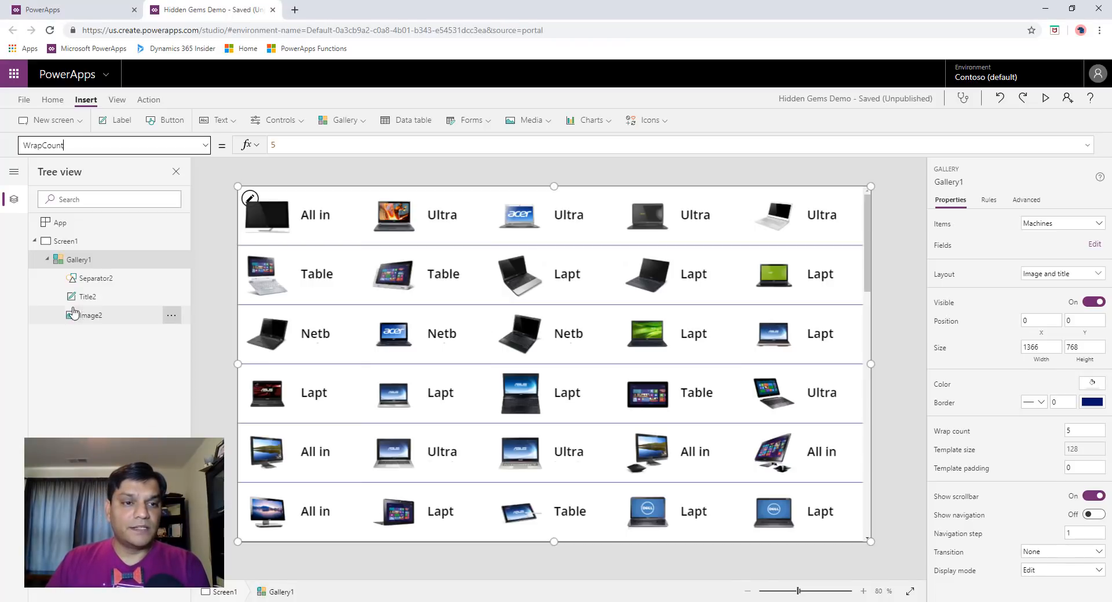
Step: Switch to Gallery1's Transition property and change its formula to Transition.Pop
click(206, 145)
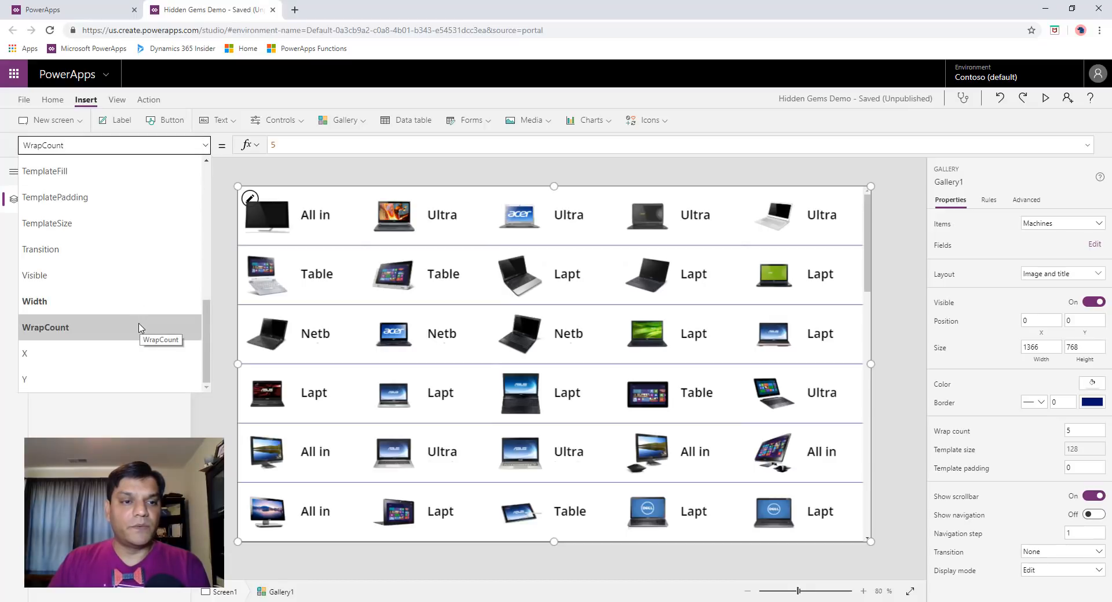
click(48, 261)
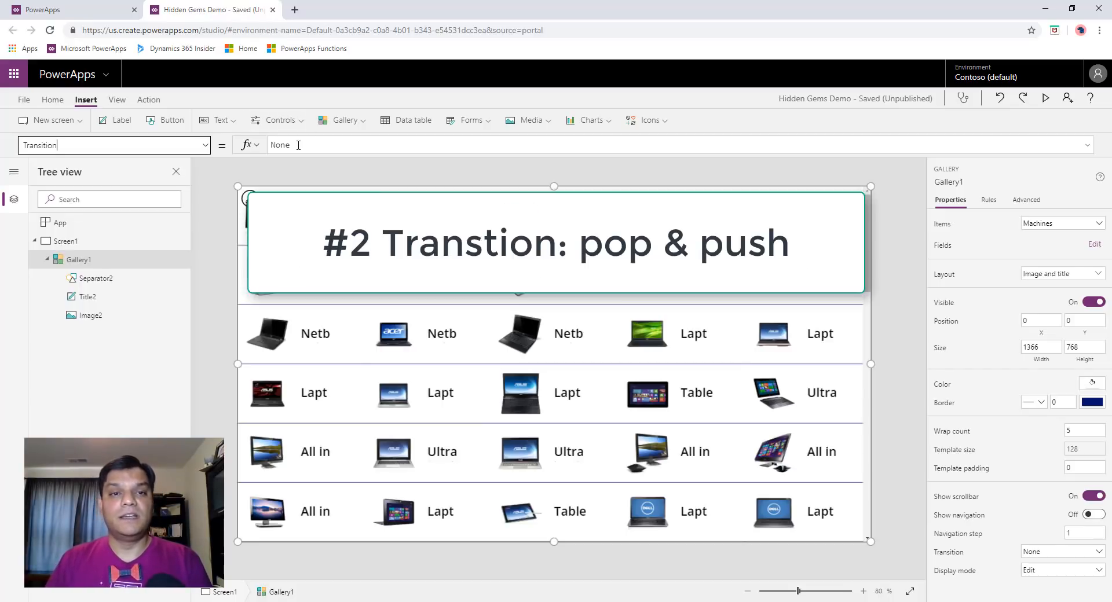
drag(320, 145, 274, 146)
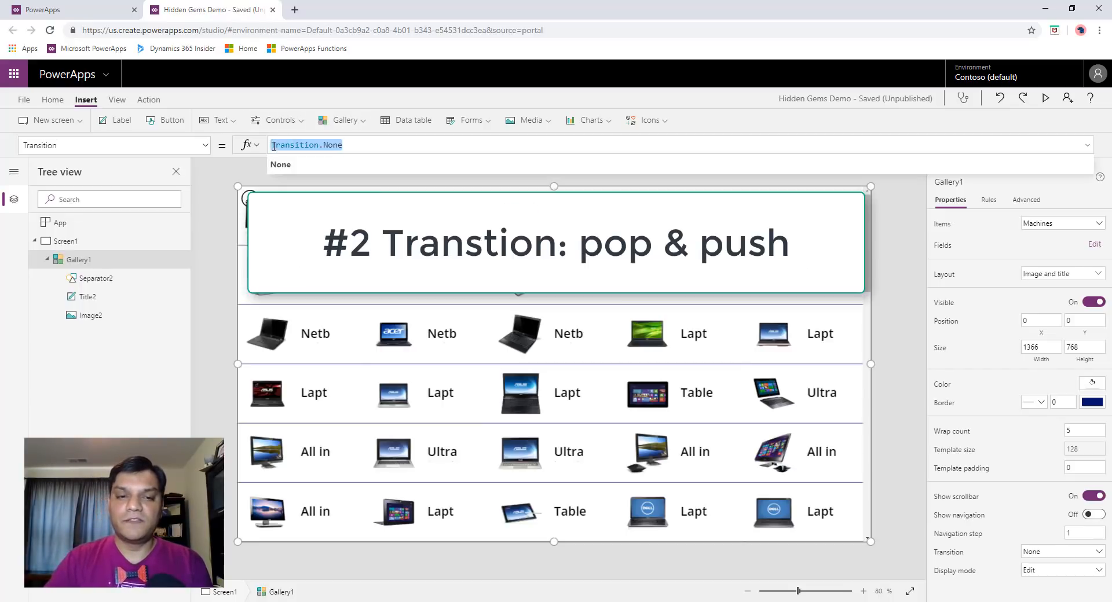
key(End)
key(BackSpace)
key(BackSpace)
key(BackSpace)
key(BackSpace)
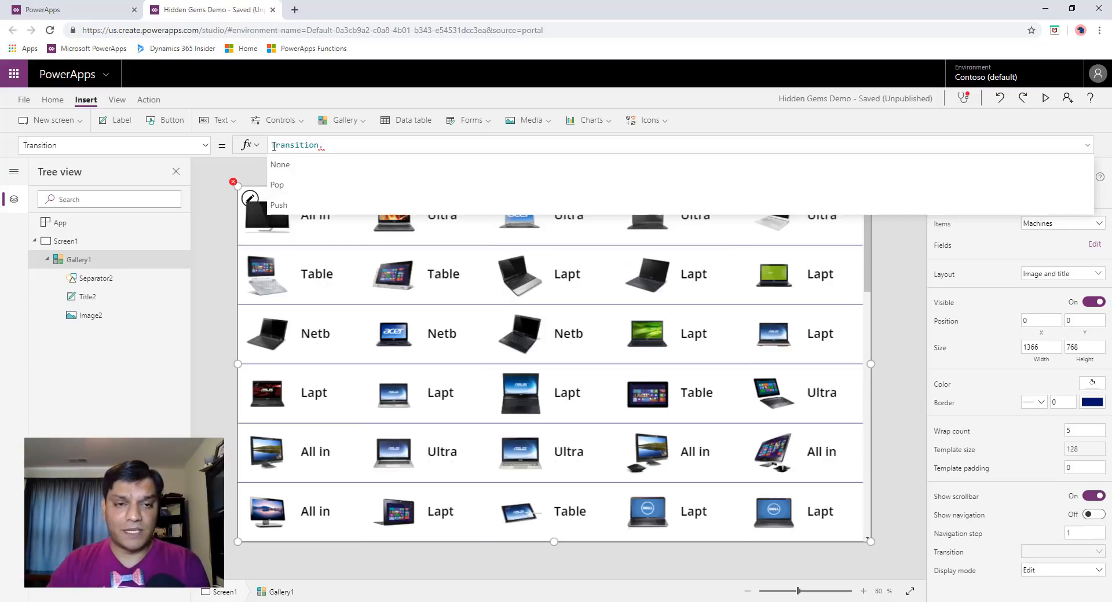
key(Down)
key(Down)
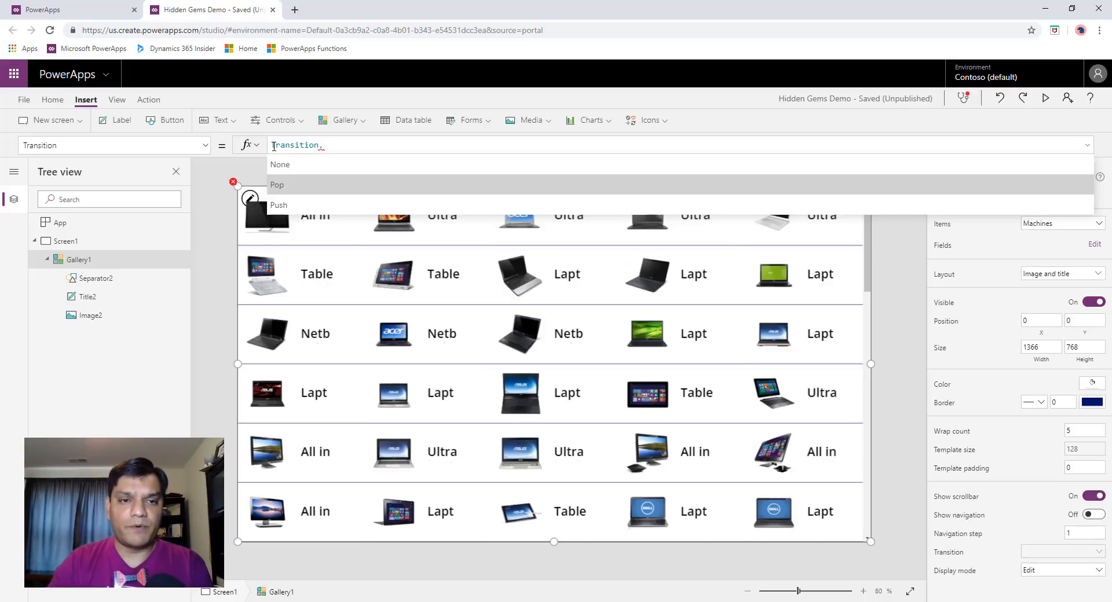
key(Tab)
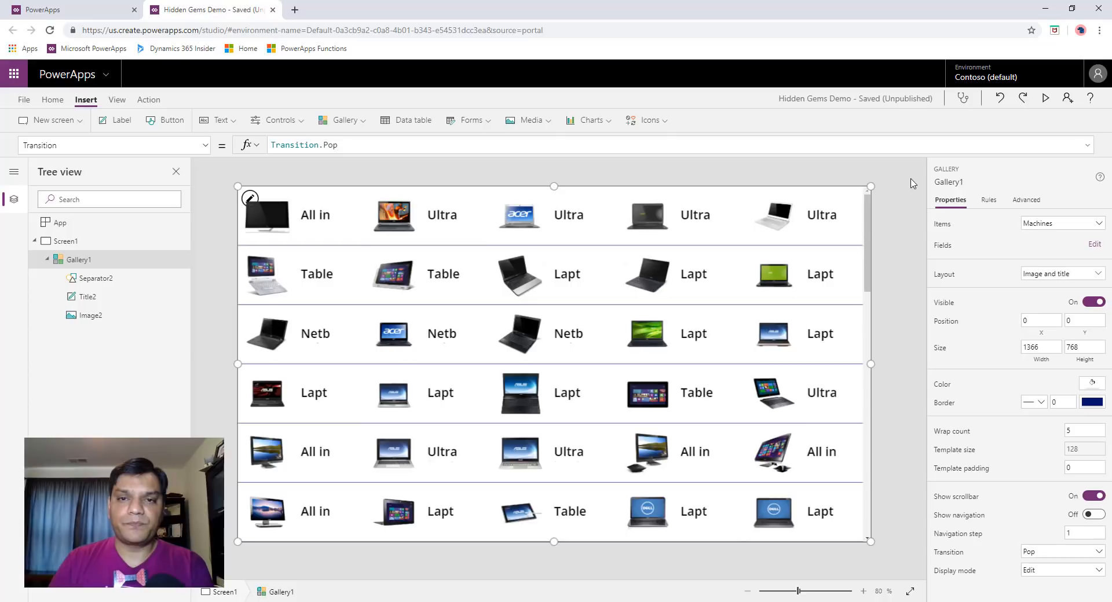
Step: Replace the formula of Gallery1's Transition property with None
key(ctrl+a)
key(BackSpace)
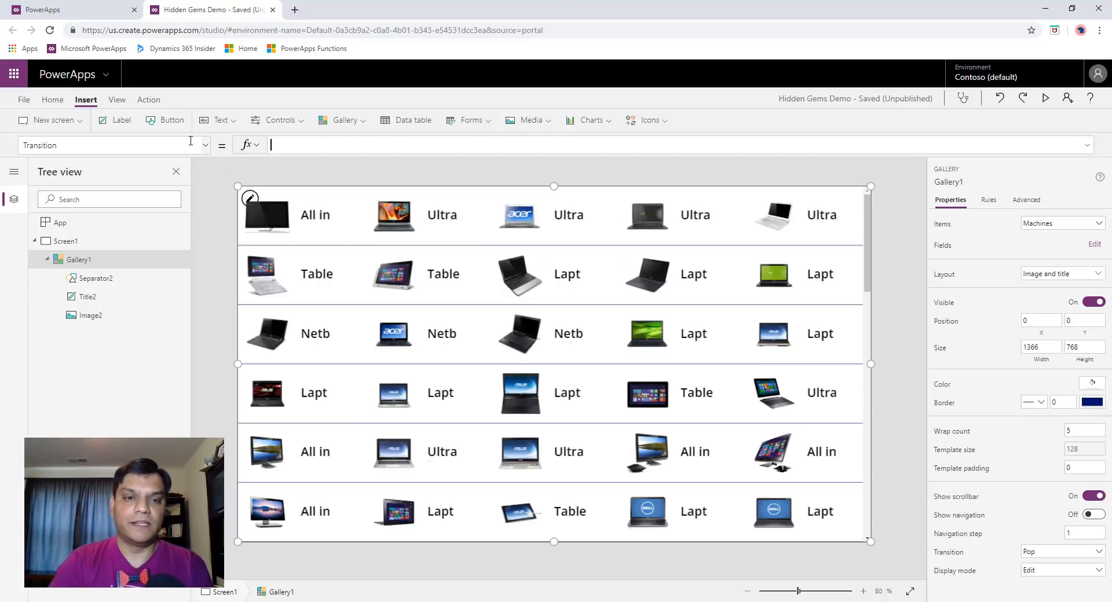
text(non)
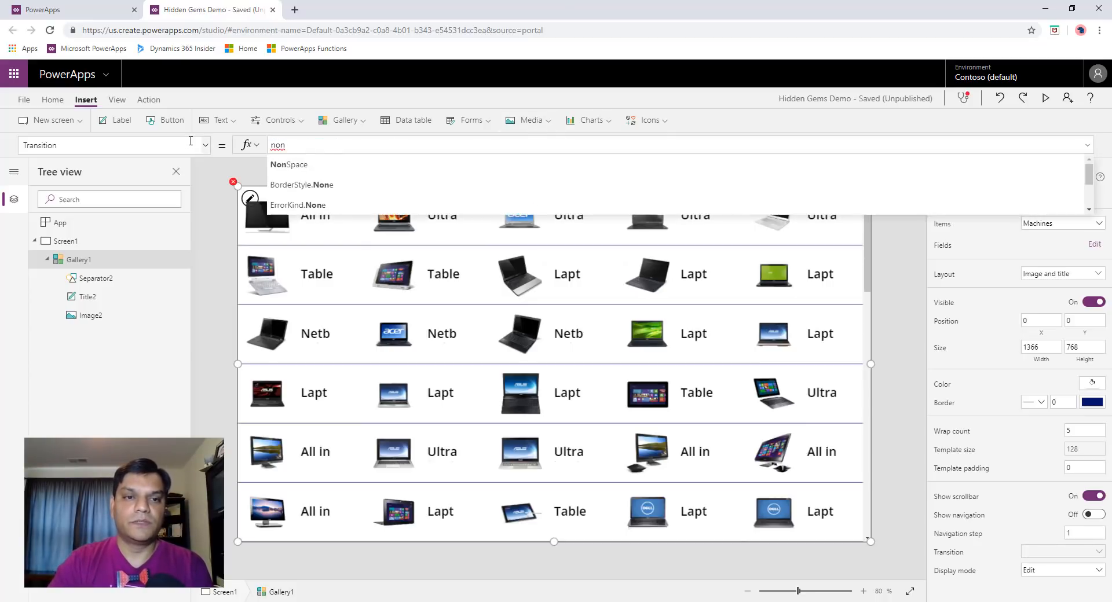
key(BackSpace)
key(BackSpace)
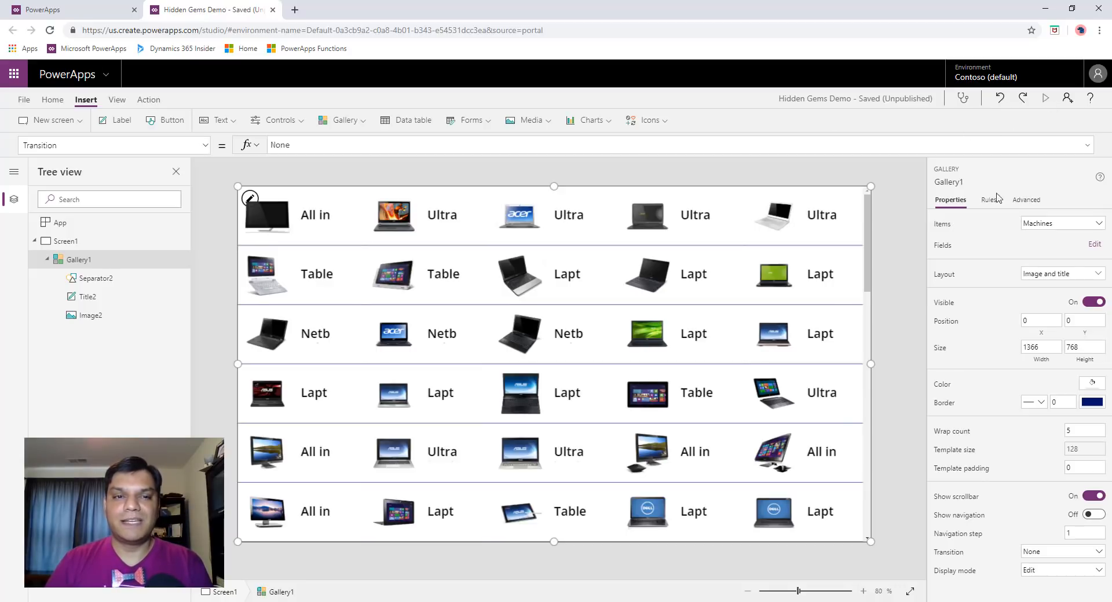
Step: Preview the app to check how the gallery items behave without a transition, and return to the editor
click(1046, 99)
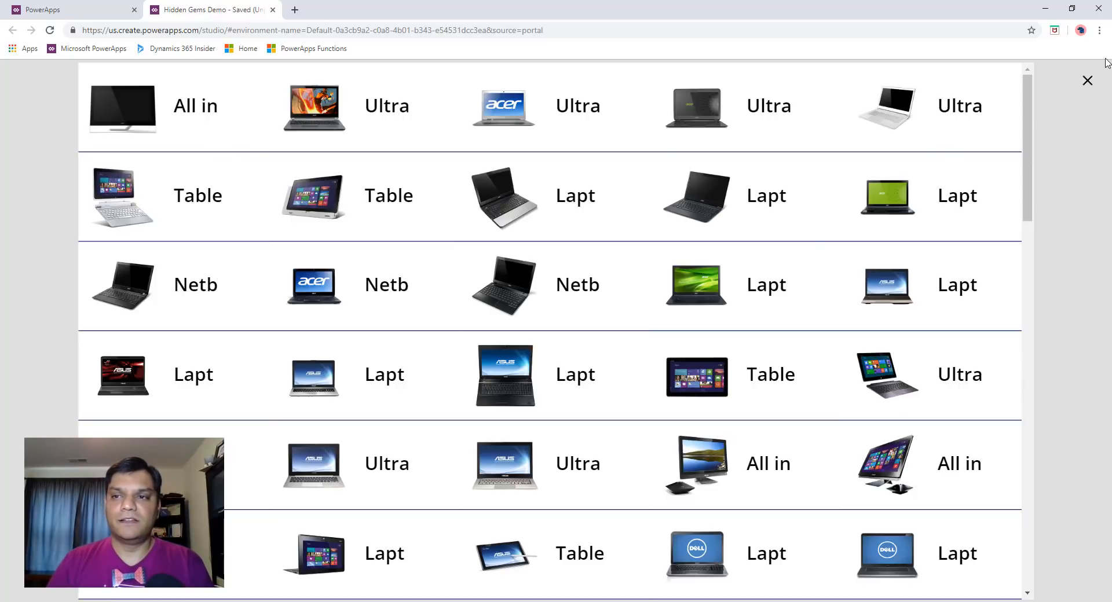
click(1087, 81)
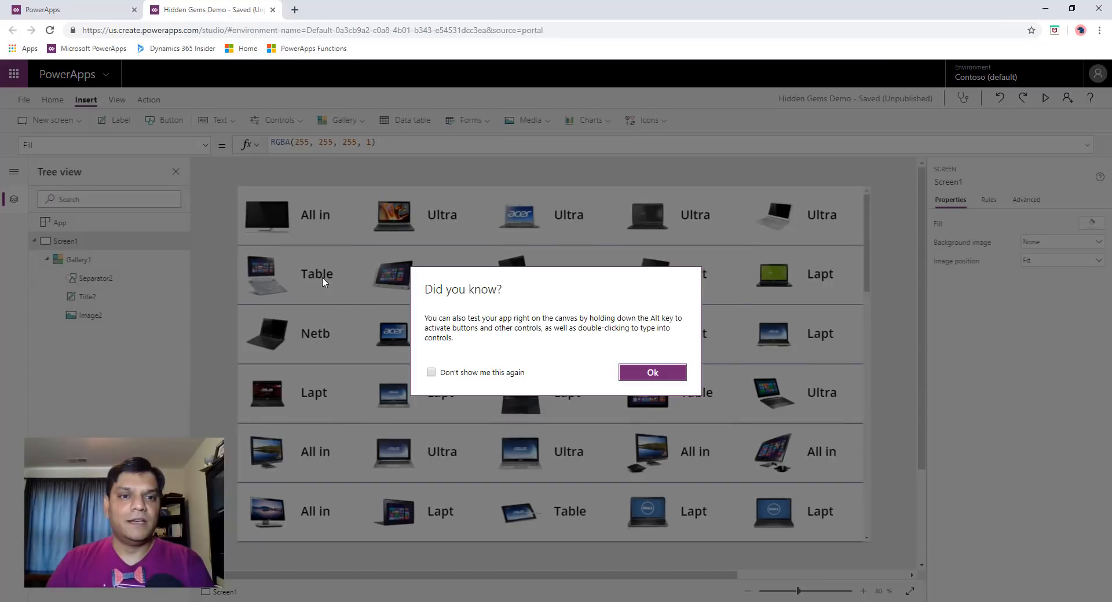
click(631, 377)
Step: Set the Transition property of Gallery1 to Transition.Pop
click(78, 260)
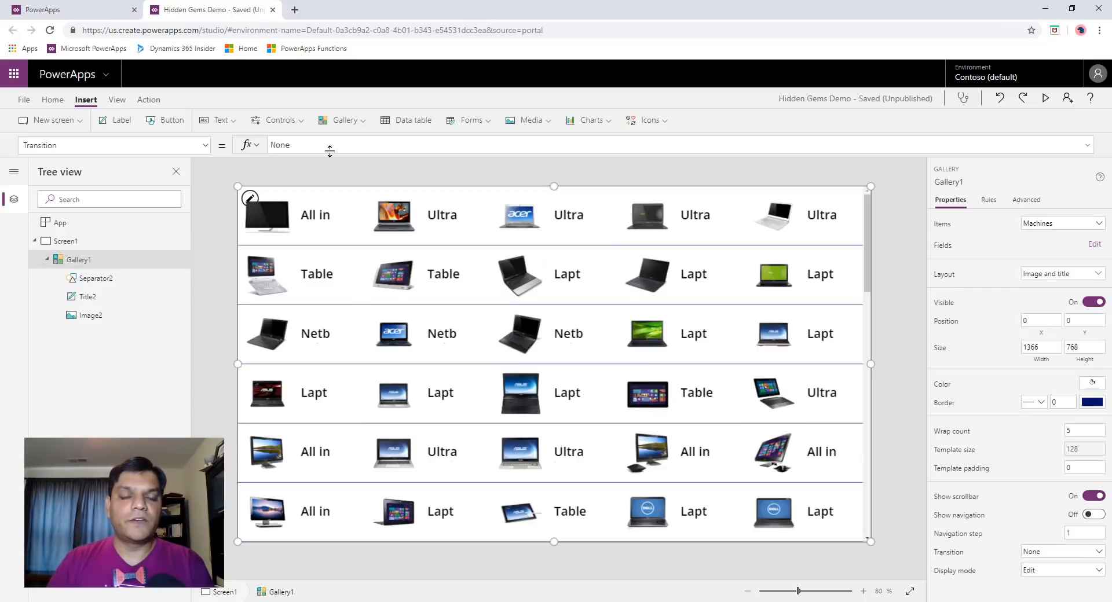
double_click(309, 144)
text(Transition.No)
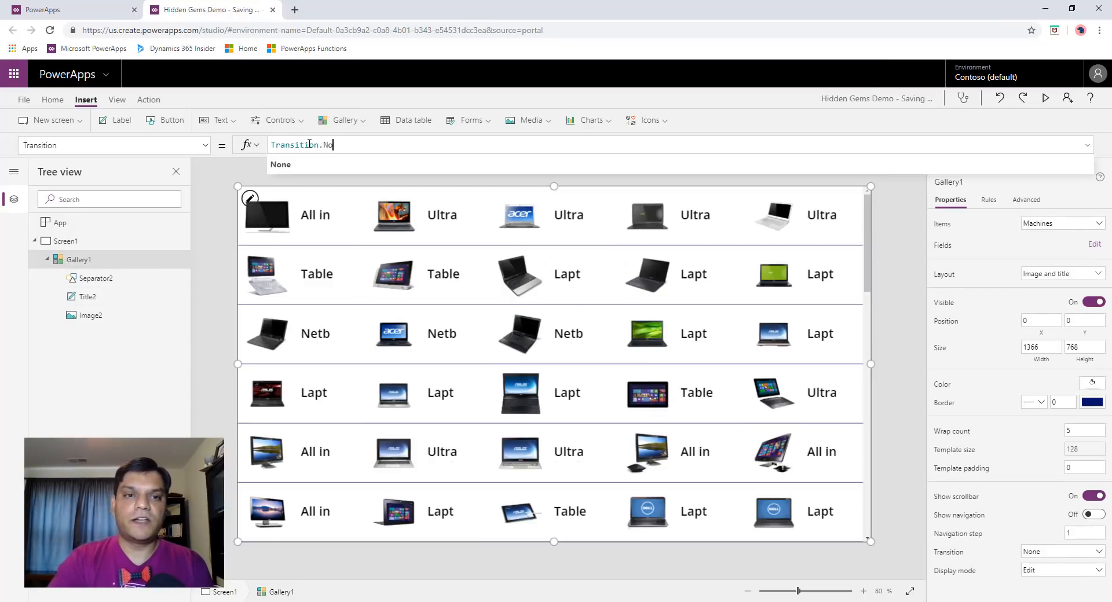
key(BackSpace)
key(BackSpace)
text(Pop)
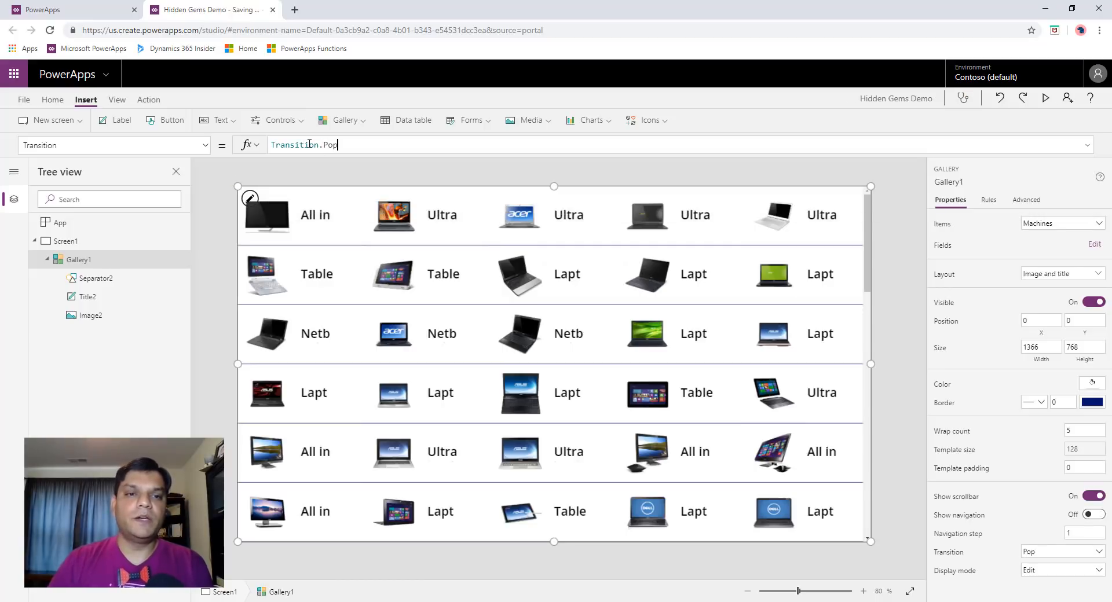
click(899, 252)
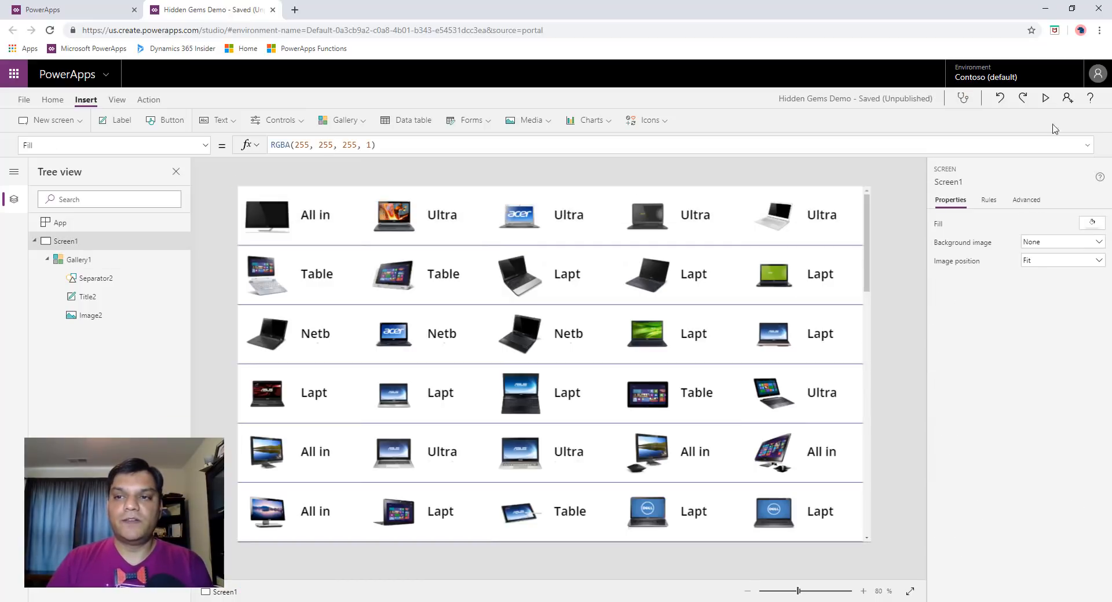
Step: Preview the app to examine the Pop transition on the gallery items, and return to the editor
click(1045, 98)
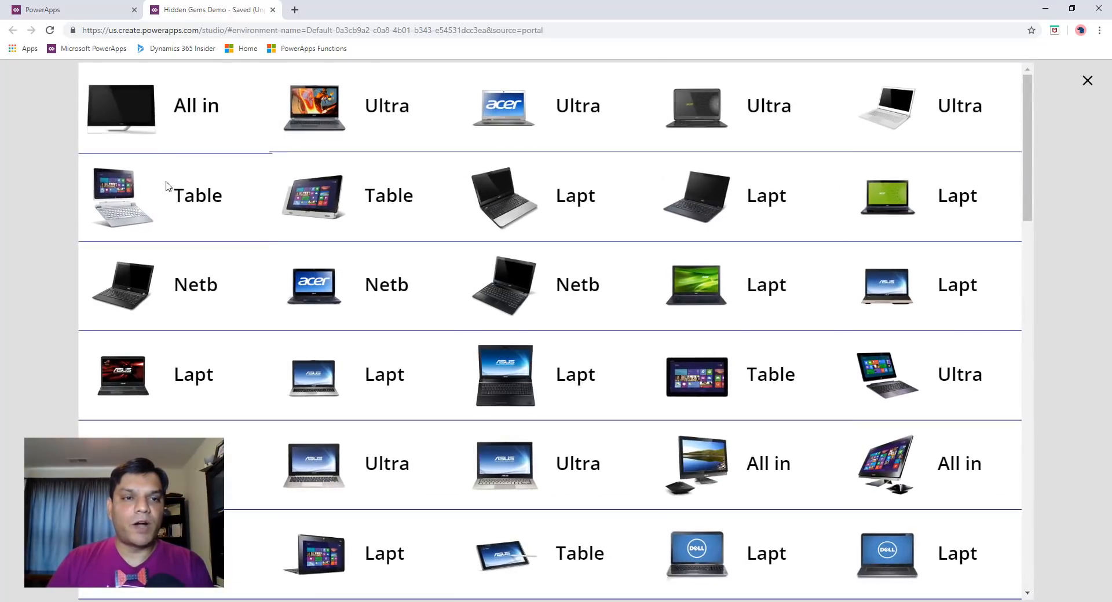
click(174, 165)
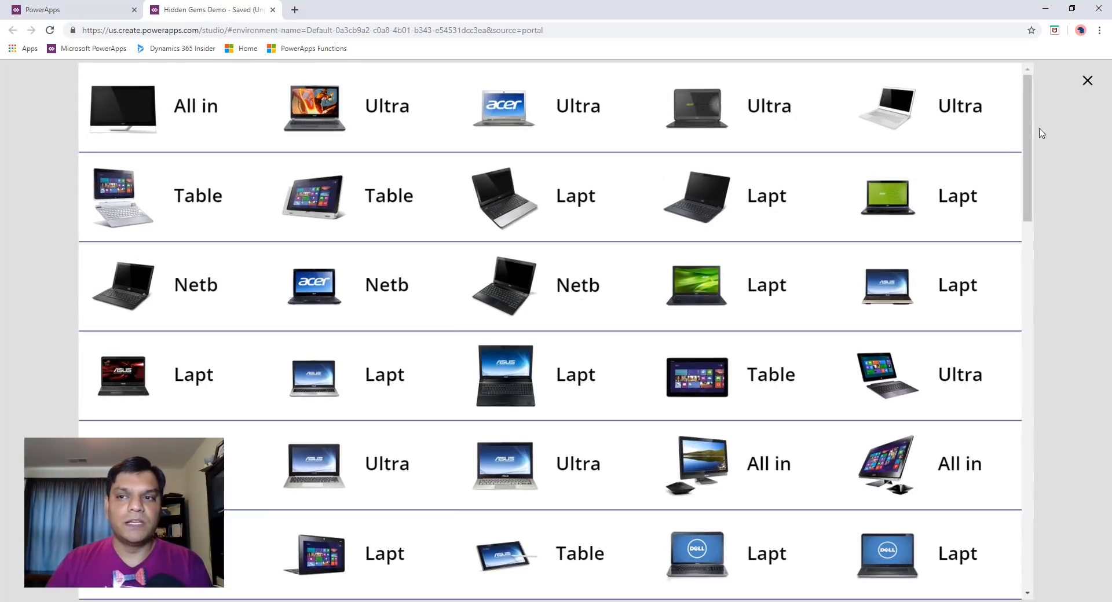
click(1090, 84)
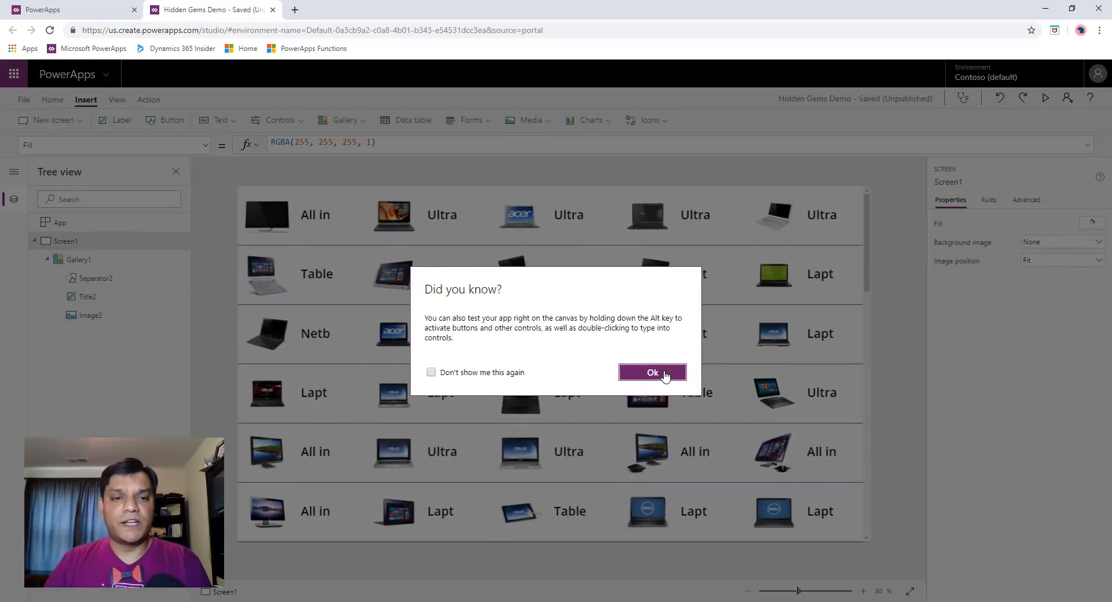
click(677, 371)
Step: Set the Transition property of Gallery1 to Transition.Push
click(347, 229)
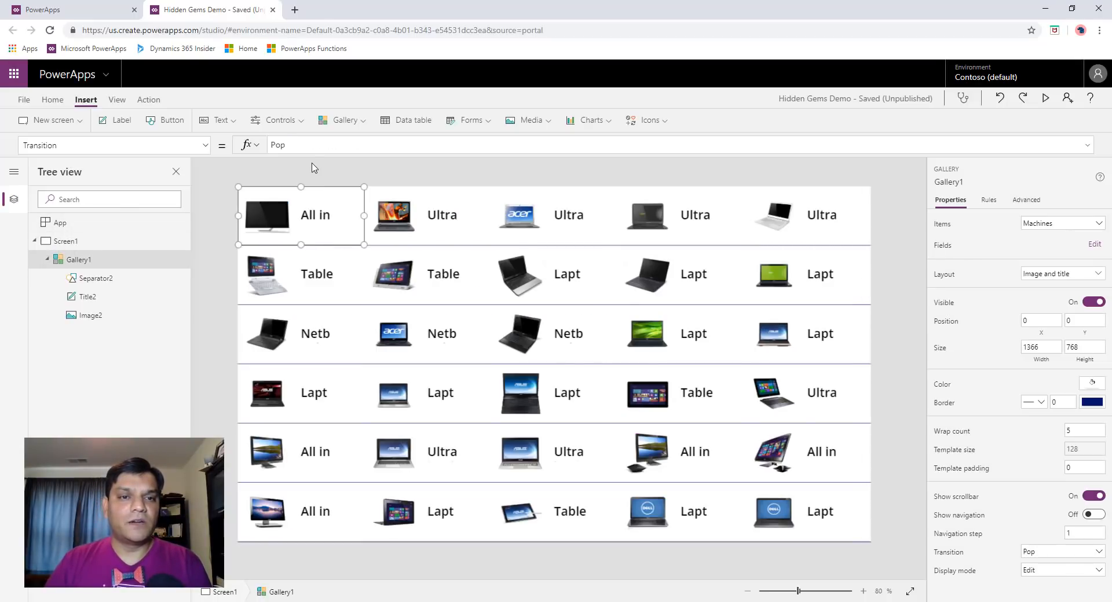
click(365, 140)
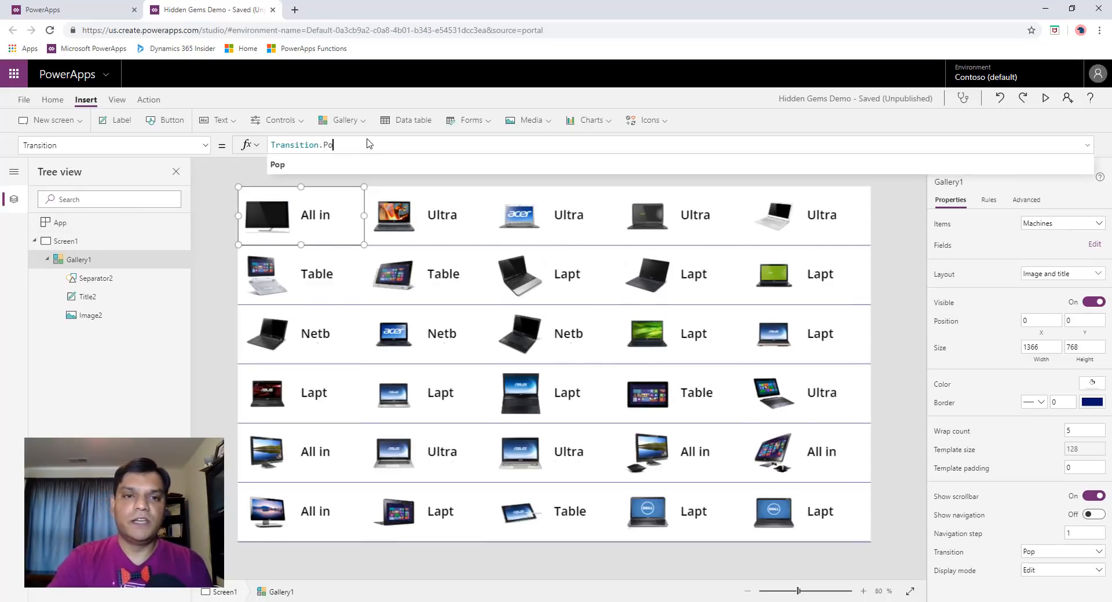
key(BackSpace)
key(BackSpace)
text(Push)
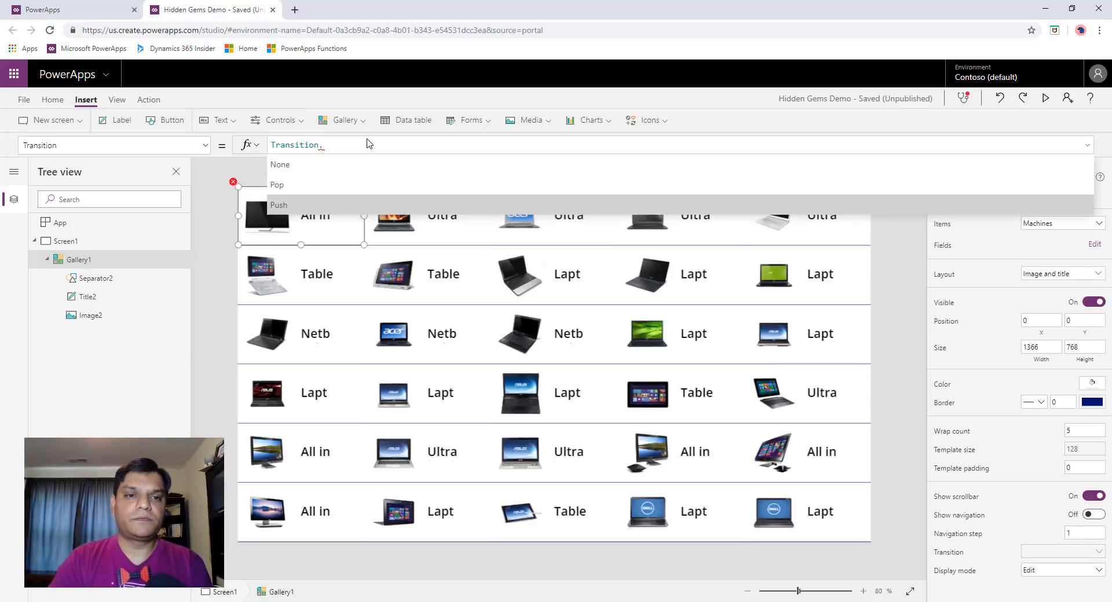
Step: Preview the app twice to examine the Push transition on the gallery items, returning to the editor each time
click(1045, 98)
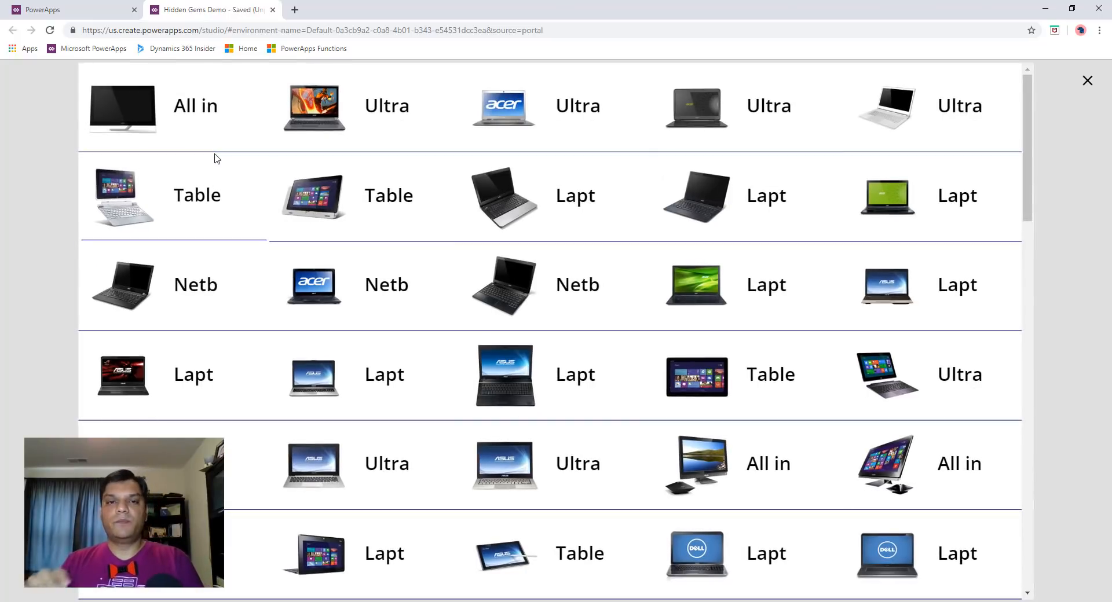
click(1087, 82)
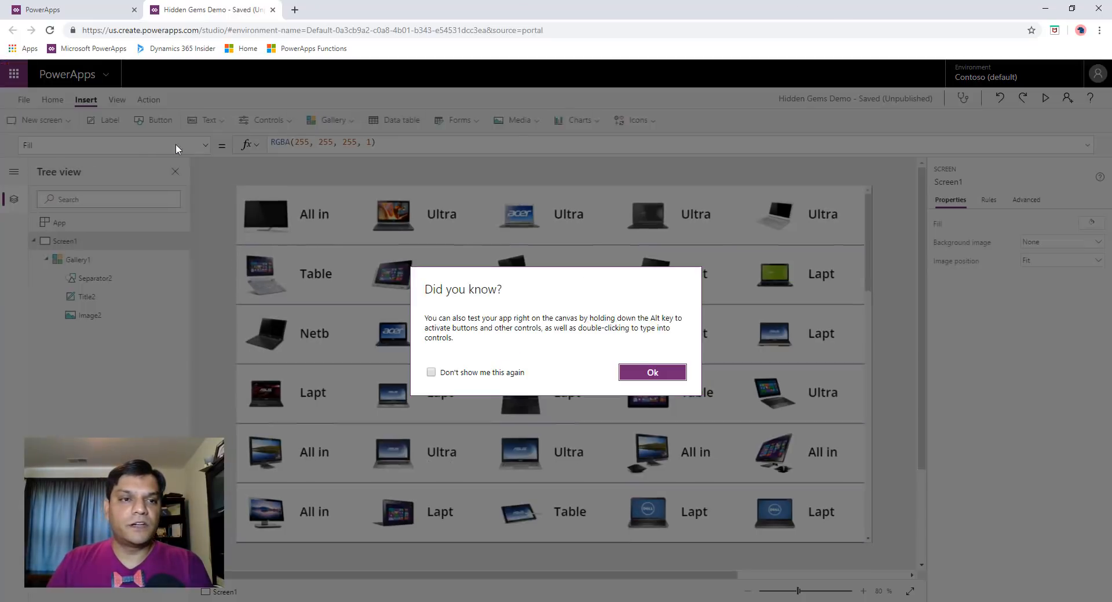
click(652, 372)
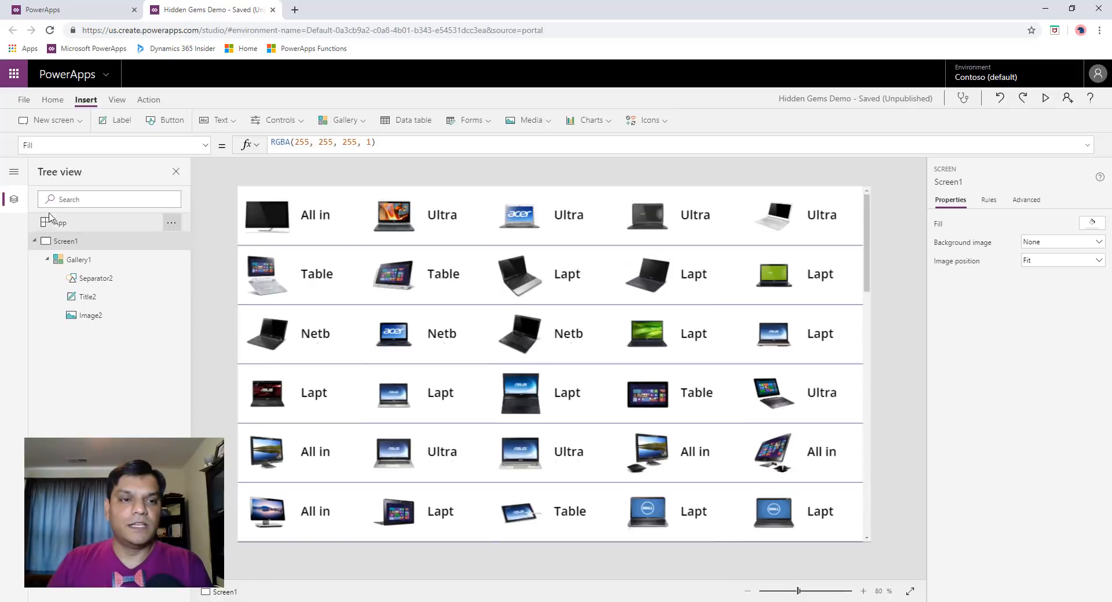
click(87, 260)
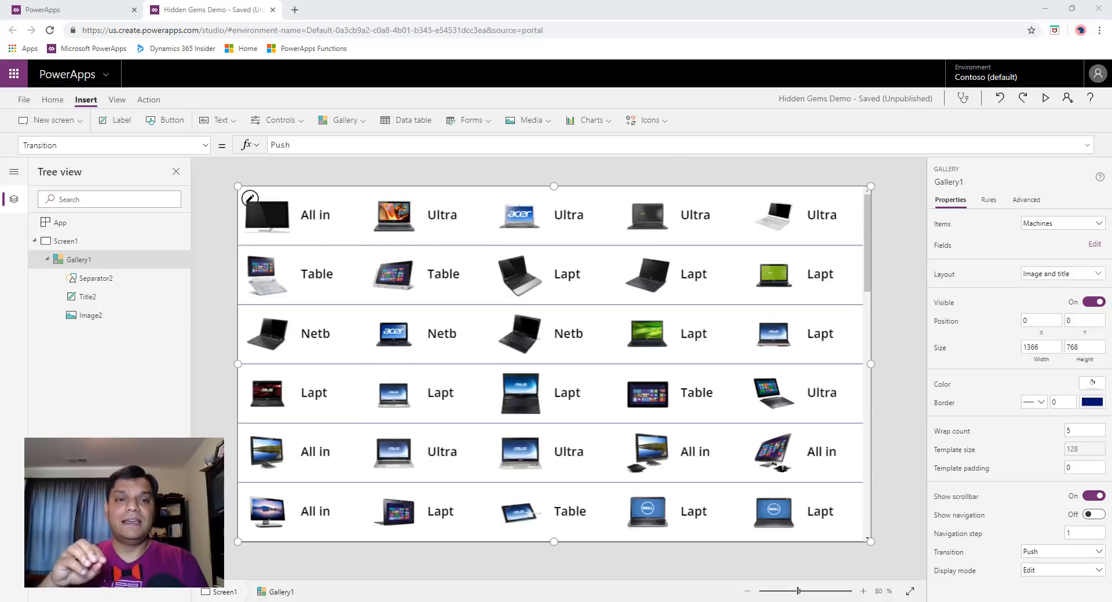
click(1045, 98)
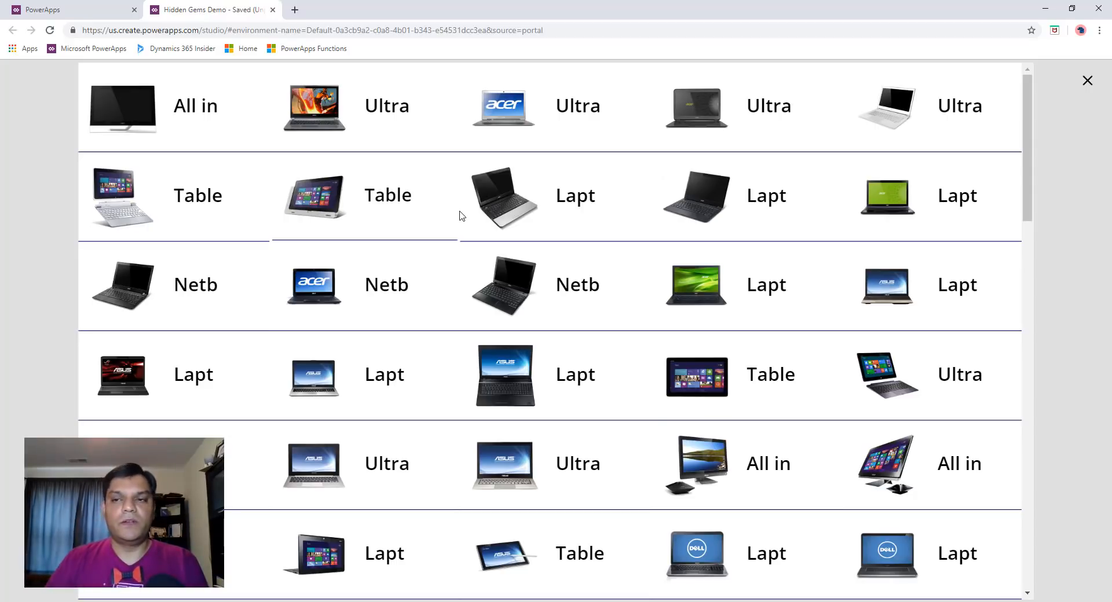
click(1086, 81)
click(641, 372)
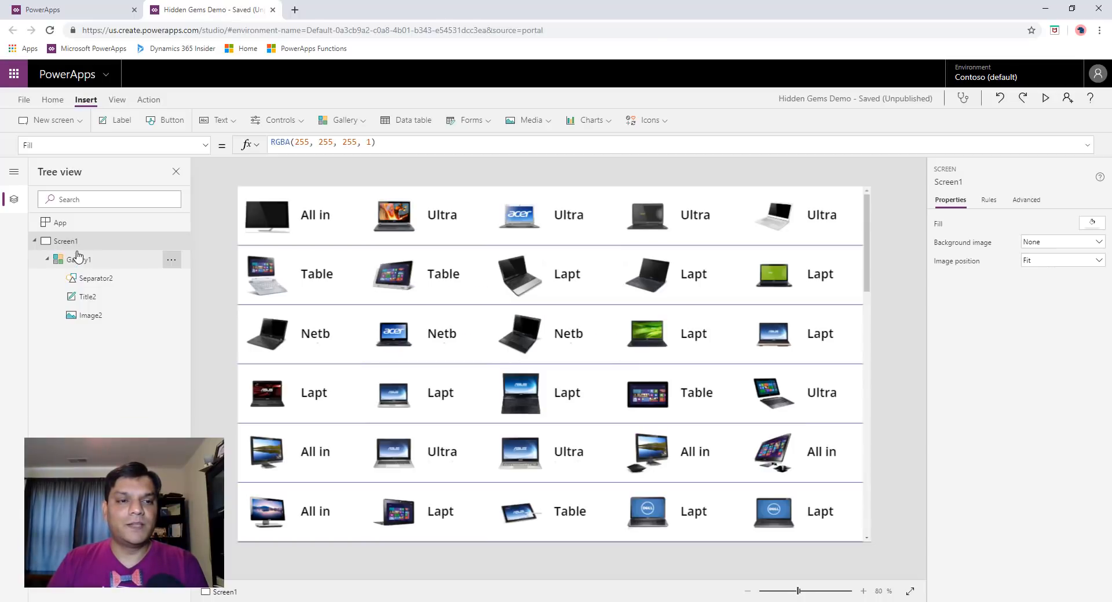
Step: Set the TemplateFill property of Gallery1 to If(ThisItem.IsSelected,GreenYellow, RGBA(0, 0, 0, 0))
click(76, 262)
click(205, 146)
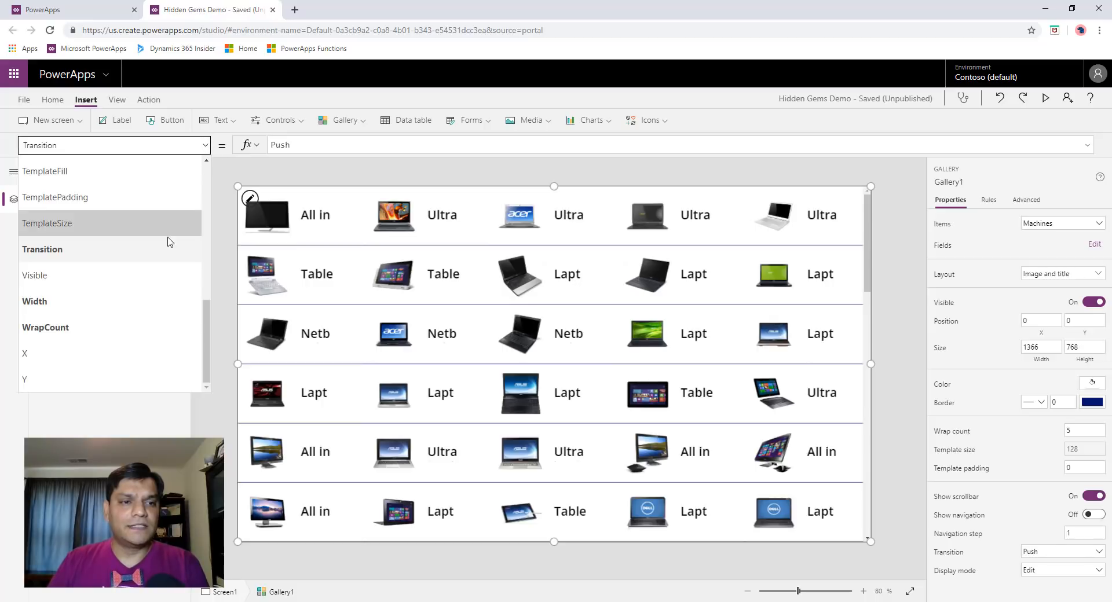
click(60, 171)
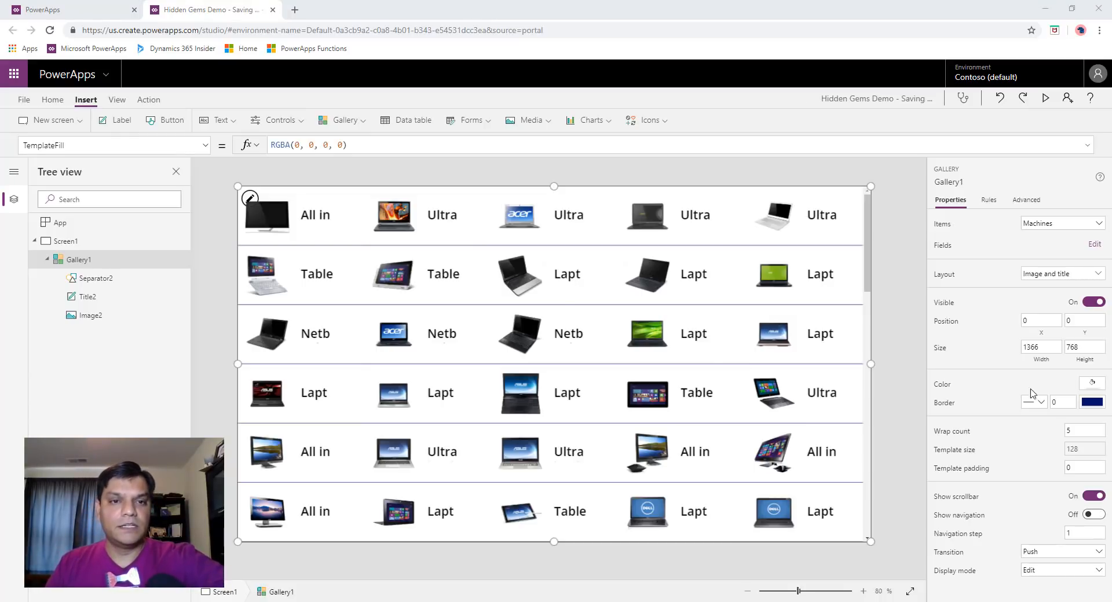
click(359, 145)
drag(349, 144, 268, 145)
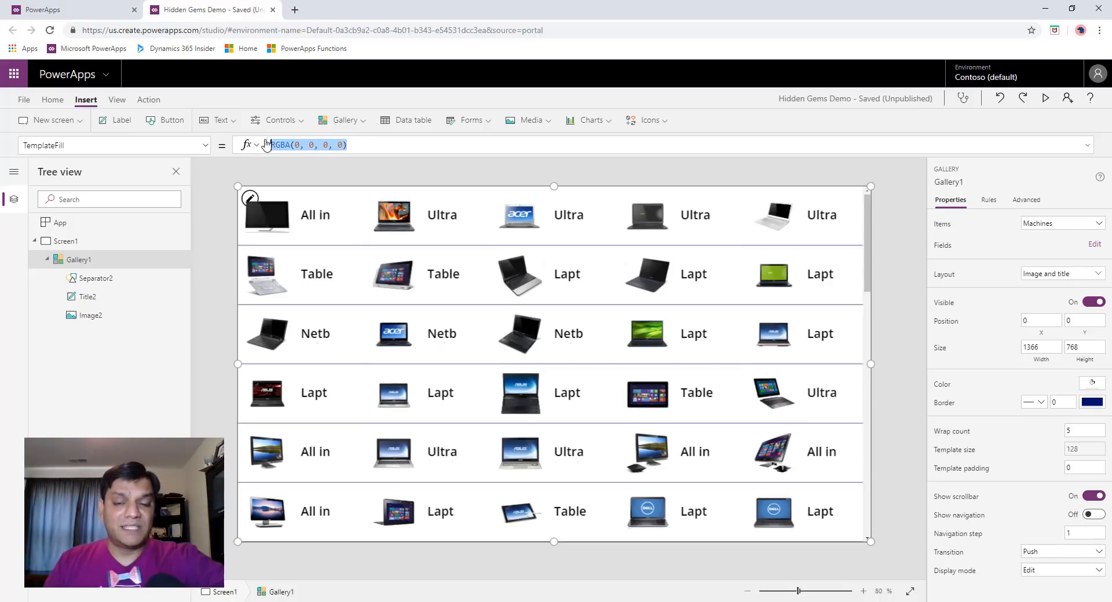
key(BackSpace)
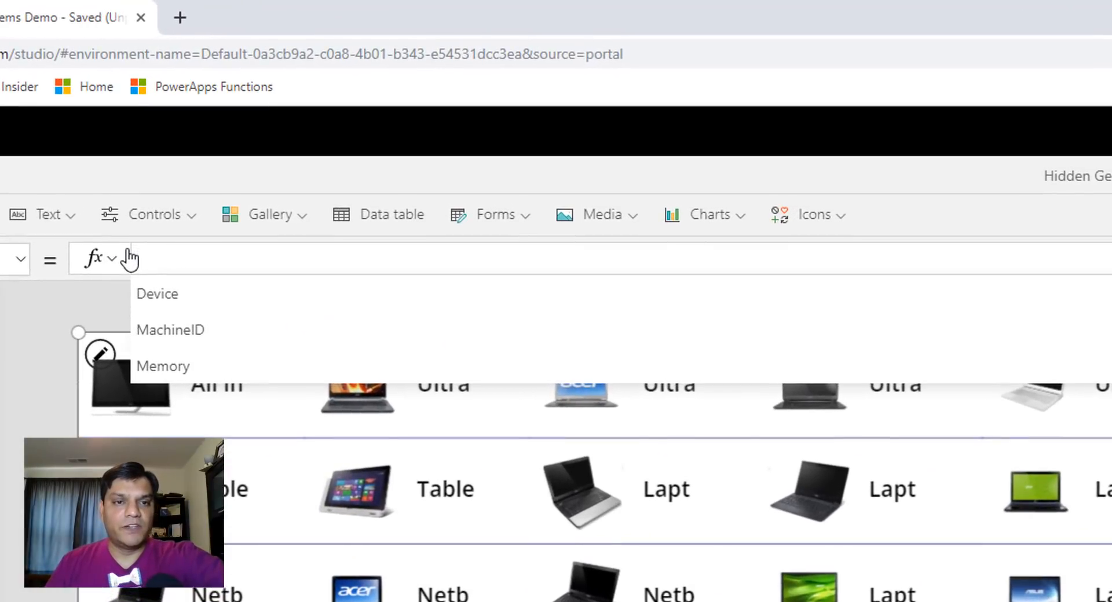
text(If(ThisItem.IsSelected,GreenYellow, RGBA(0, 0, 0, 0)))
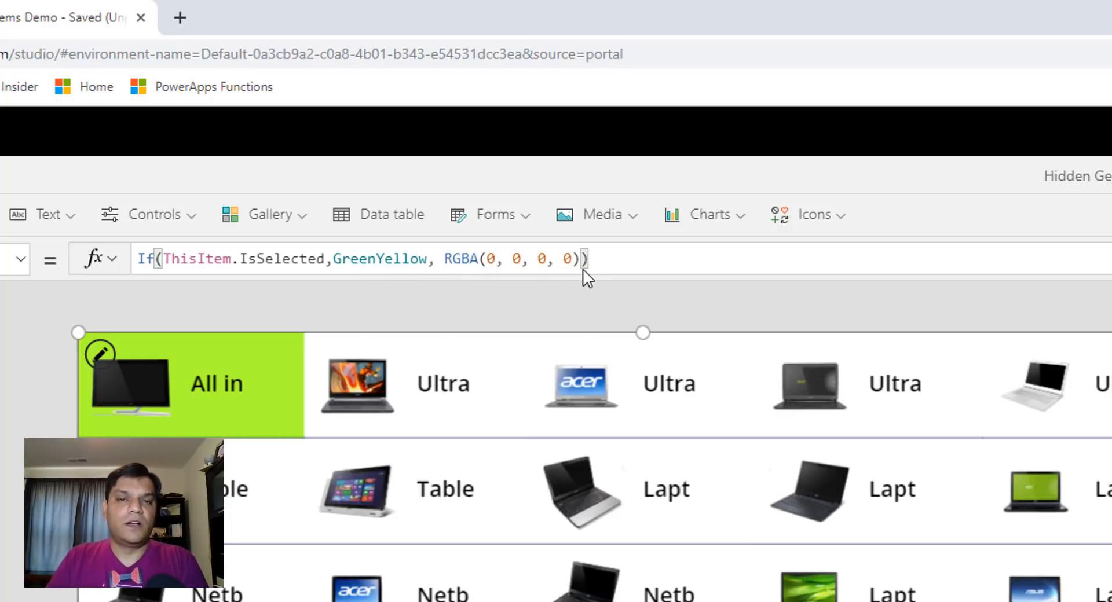
Step: Shorten the selected-item colour in the TemplateFill formula to Green and restore it to GreenYellow
click(431, 258)
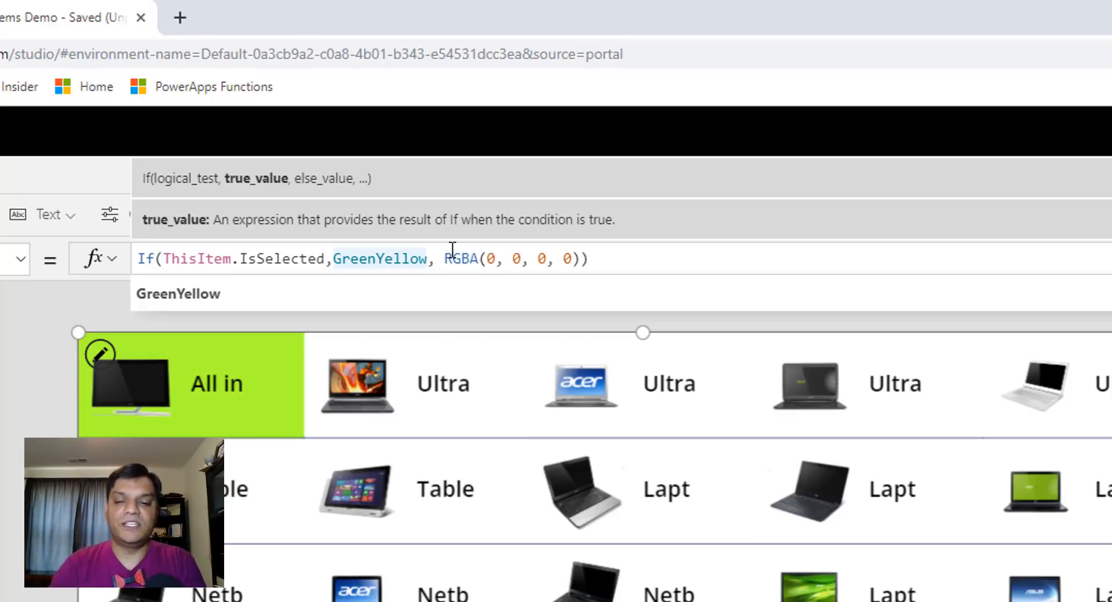
key(BackSpace)
key(BackSpace)
key(BackSpace)
key(BackSpace)
key(BackSpace)
key(BackSpace)
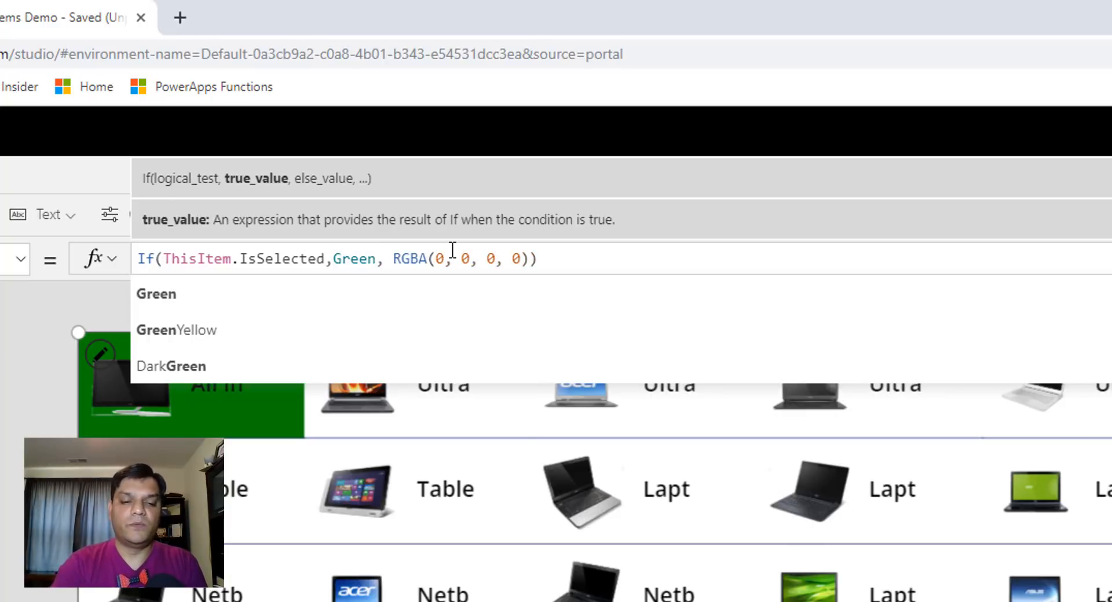
text(y)
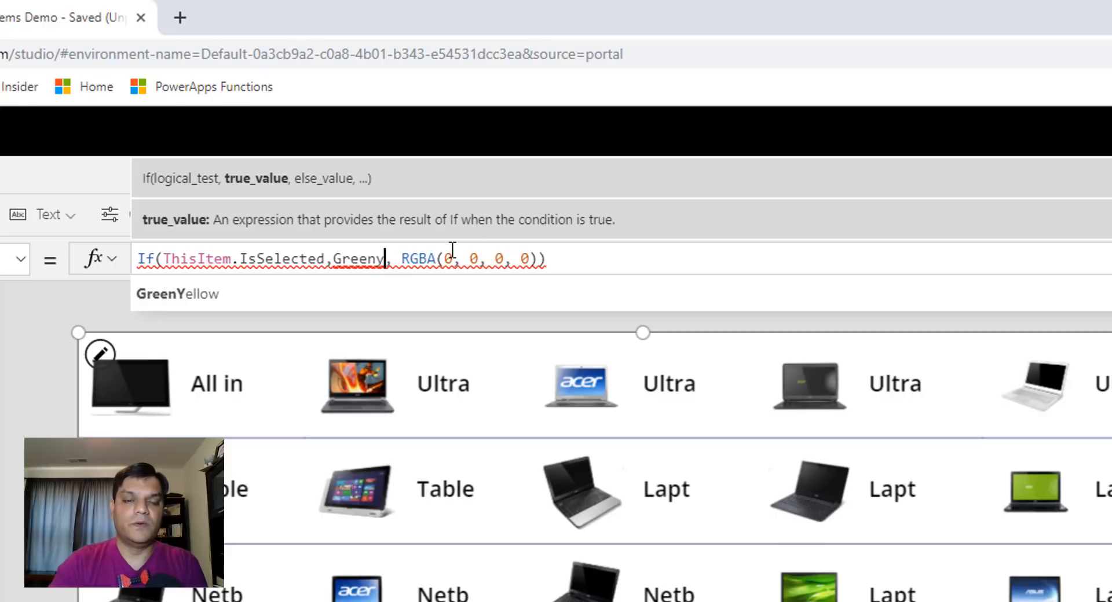
key(Tab)
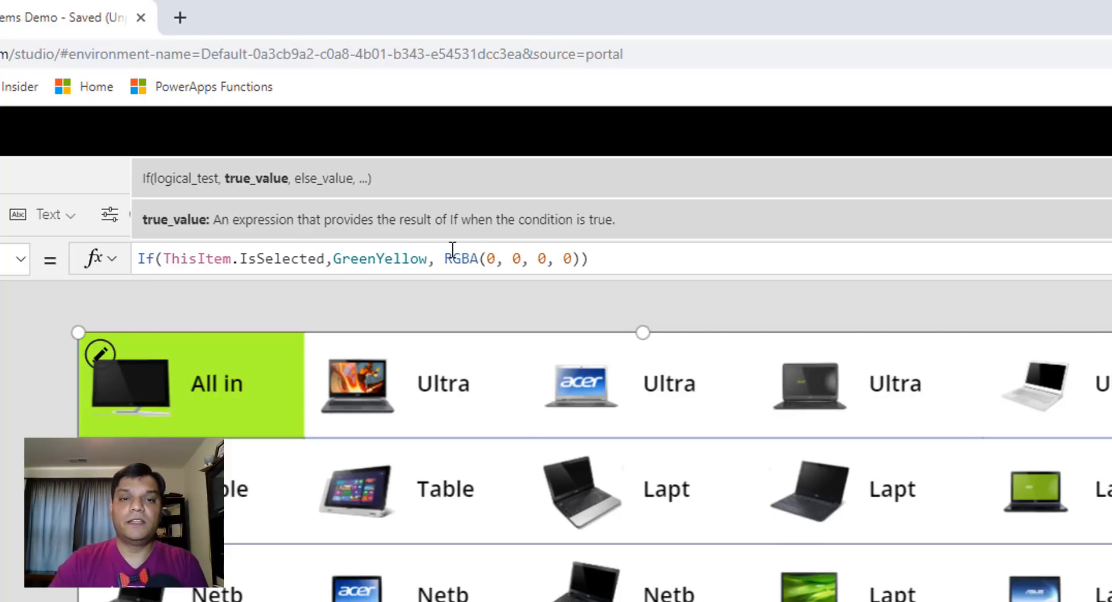
key(Right)
key(Right)
key(Right)
key(Right)
key(Right)
key(Right)
key(Right)
key(Right)
key(Right)
key(Right)
key(Right)
key(Right)
key(Right)
key(Right)
key(Right)
key(Right)
key(Right)
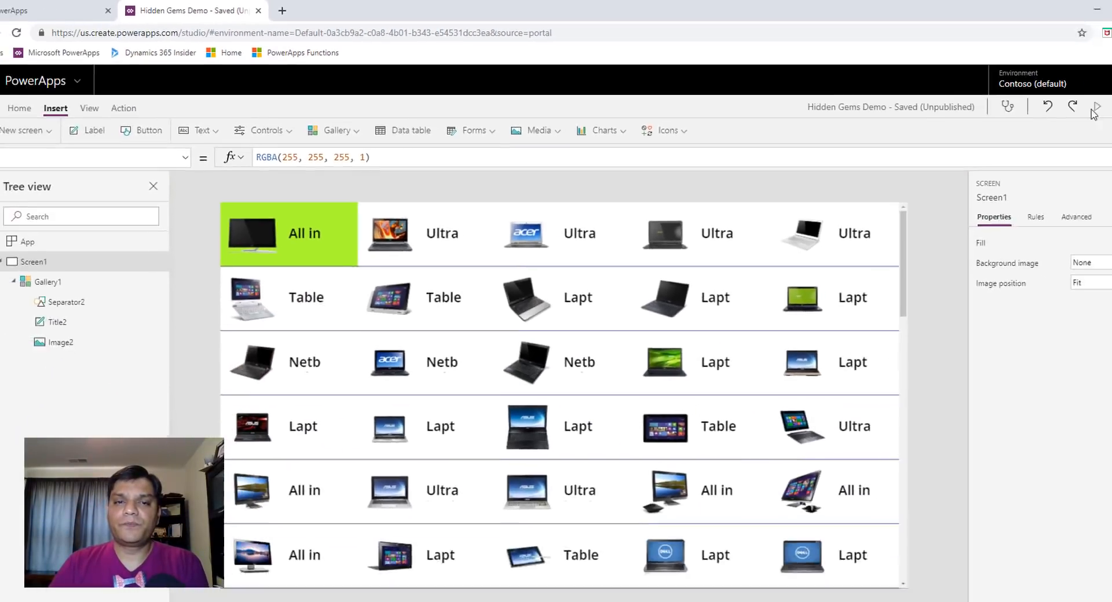
Step: Preview the app, select several gallery items to examine the highlight on the selected item, and return to the editor
key(F5)
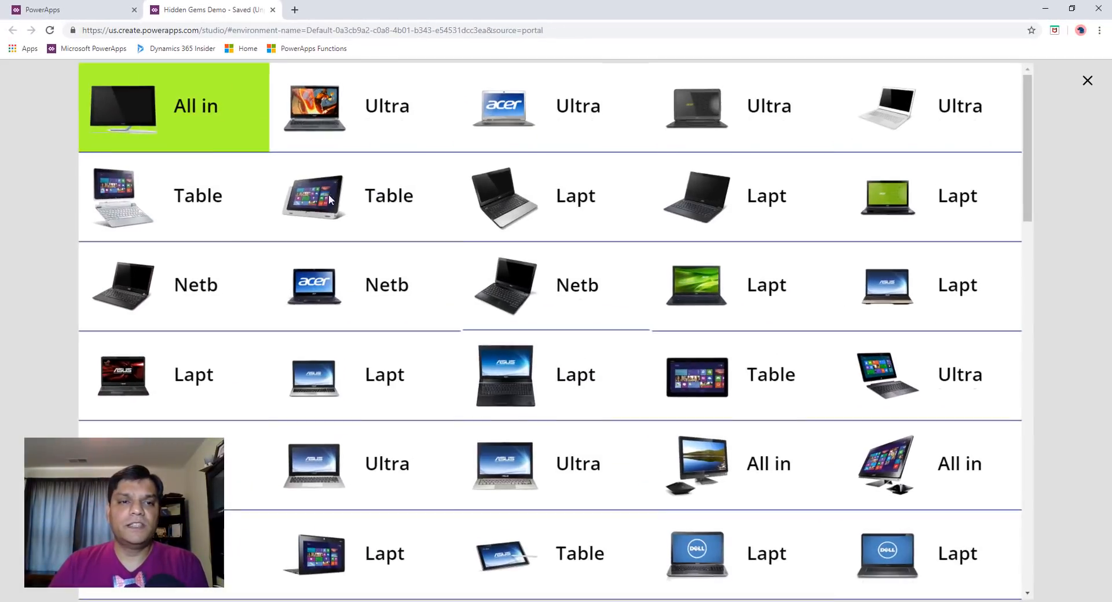
click(192, 225)
click(210, 308)
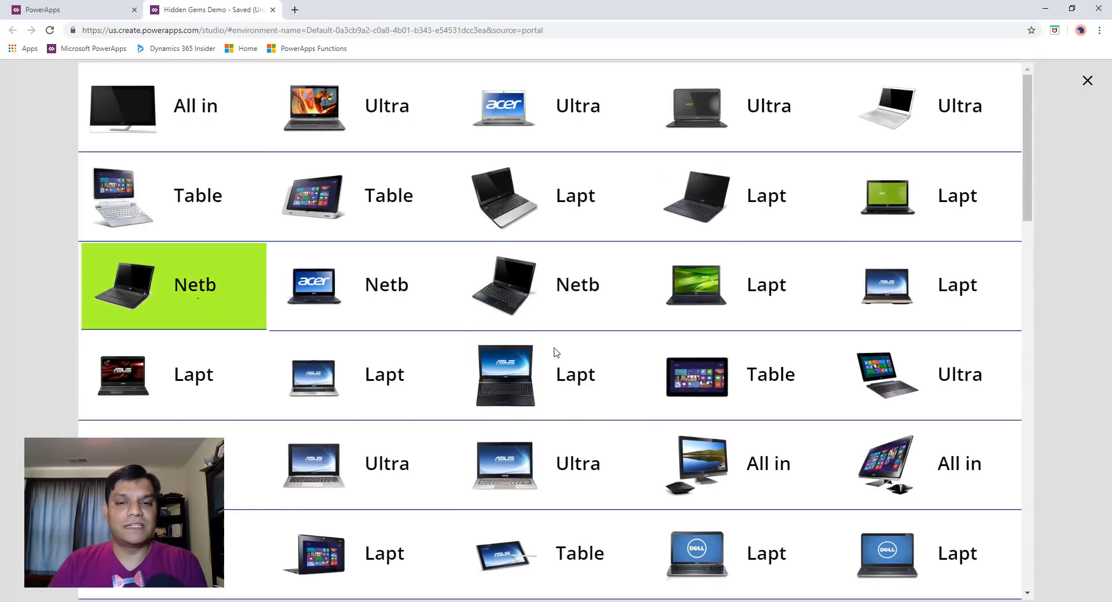
click(807, 360)
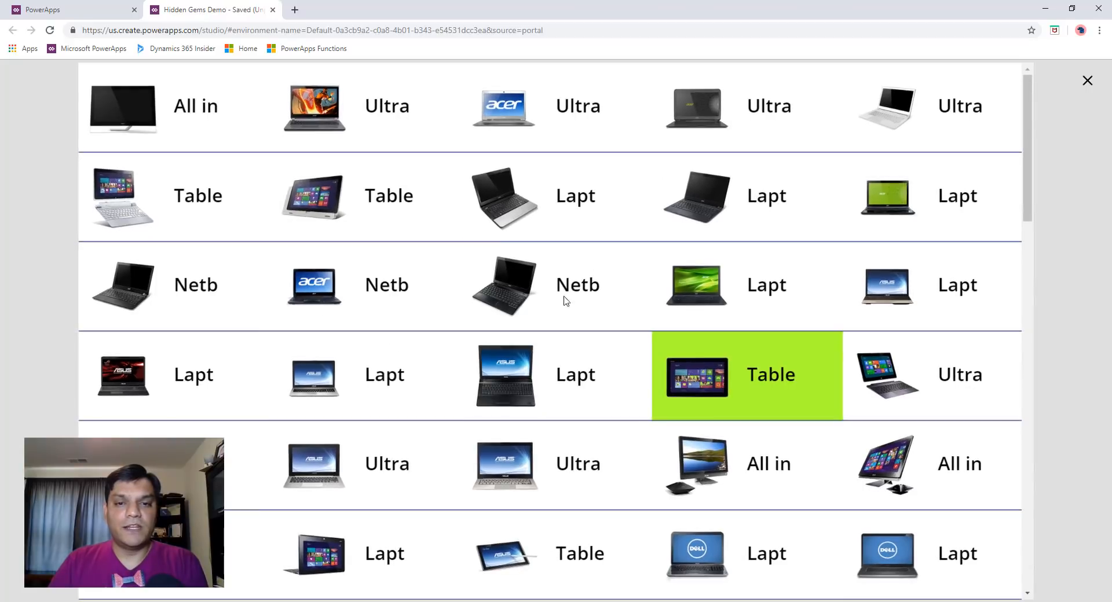
click(592, 270)
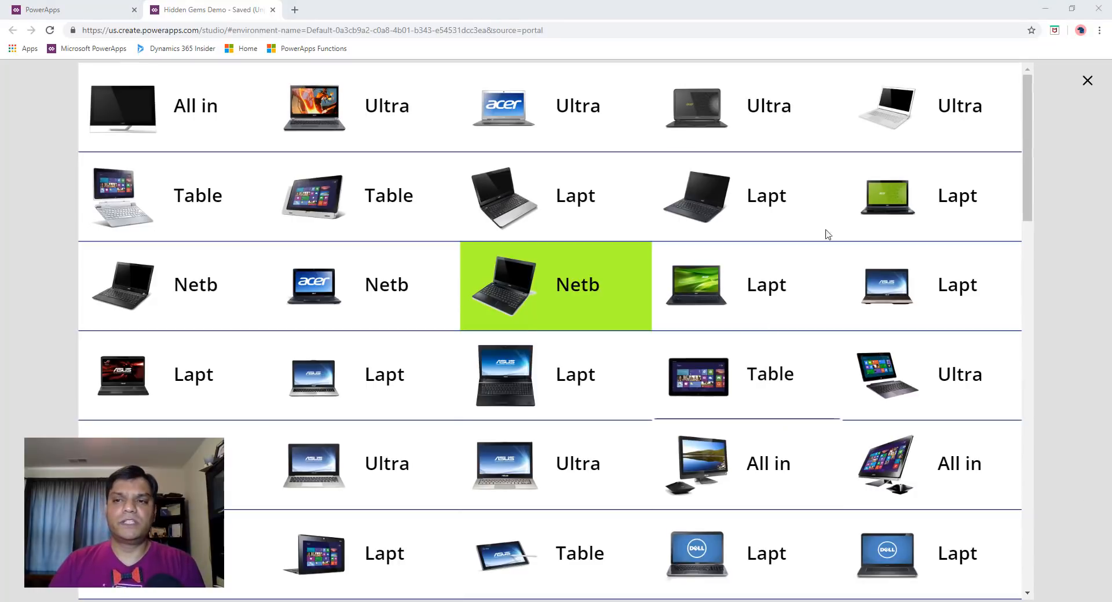
click(1087, 85)
click(666, 375)
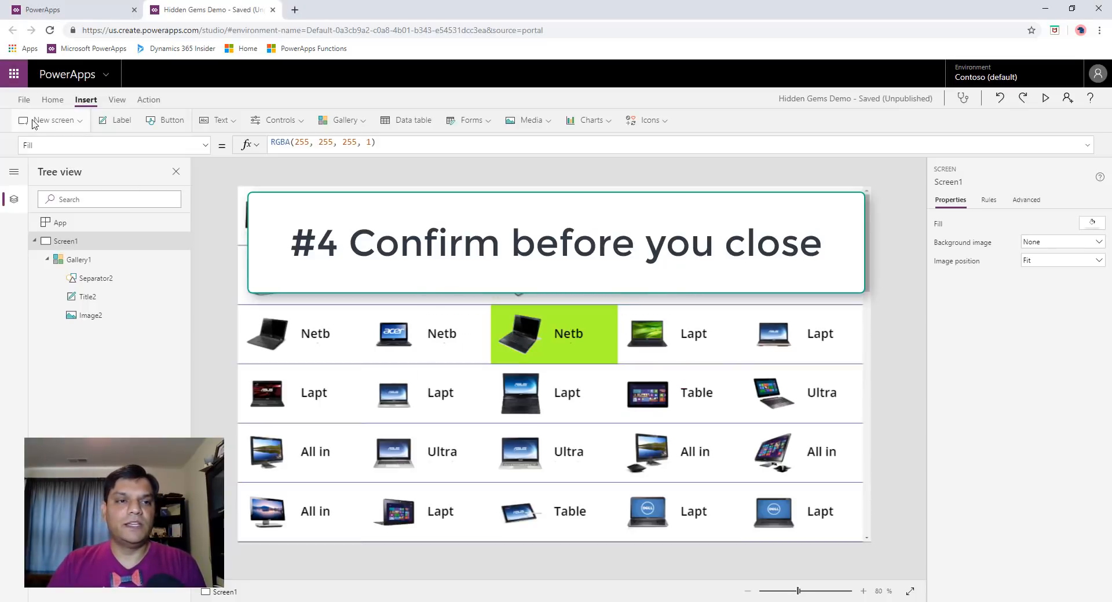
Step: Publish the saved version of the Hidden Gems Demo app and return to the editor
click(24, 101)
click(182, 241)
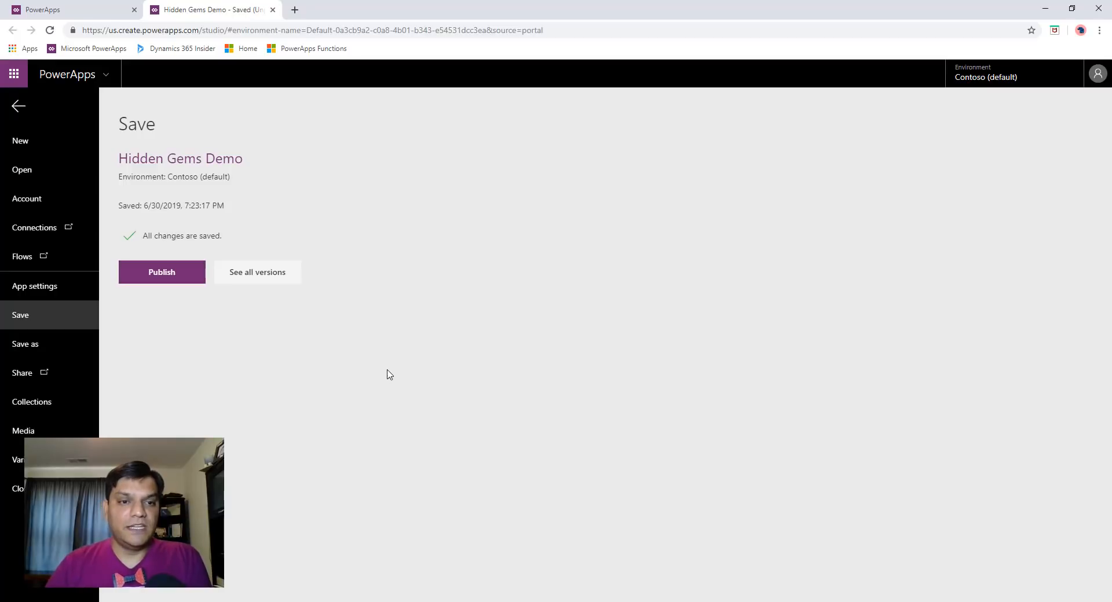
click(194, 280)
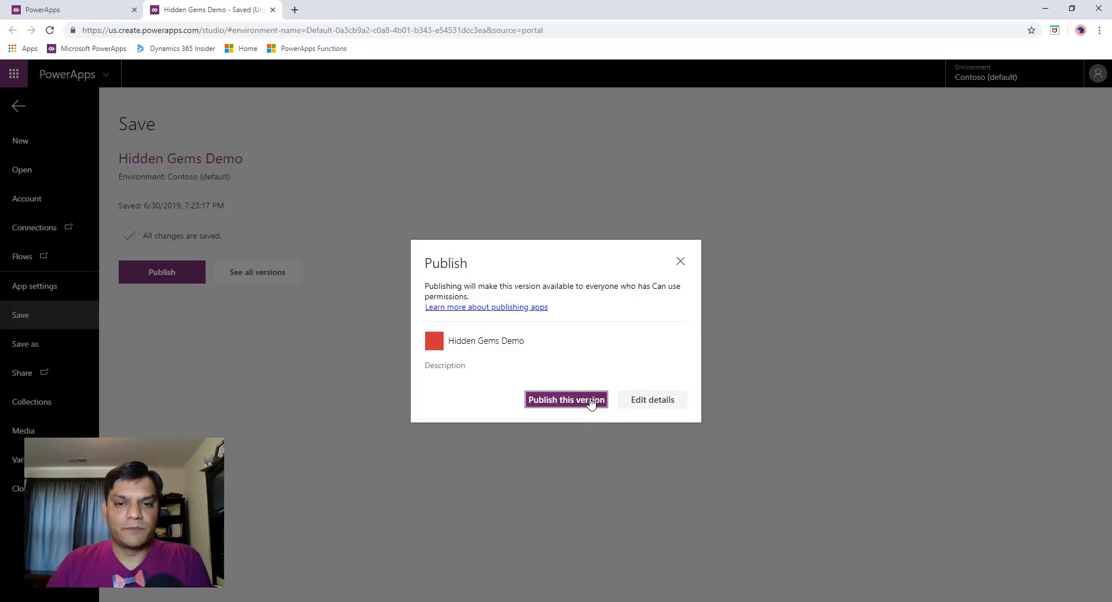
click(590, 400)
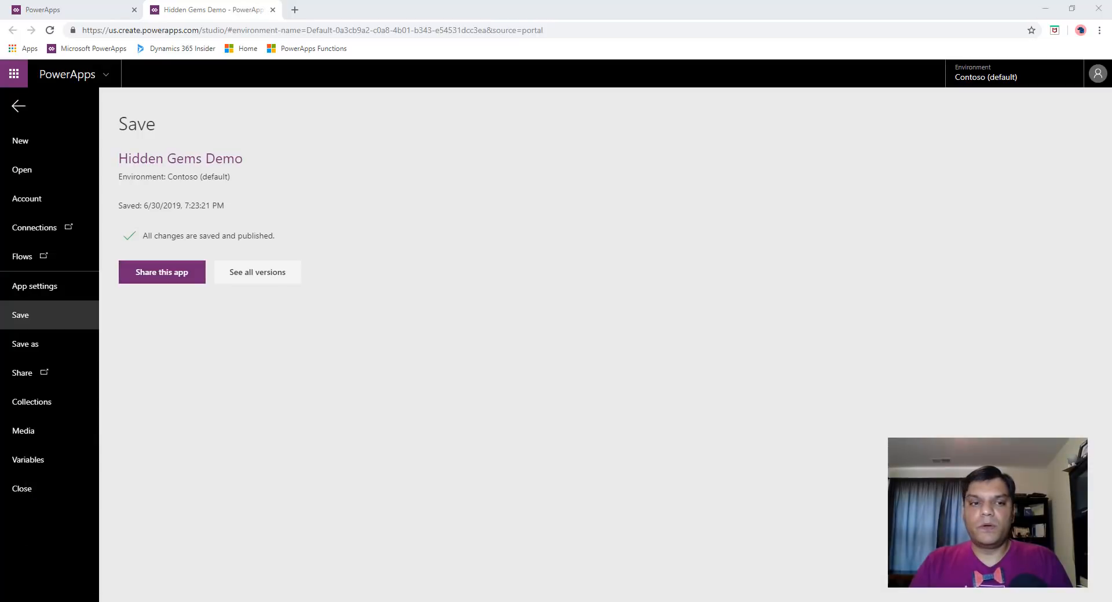
click(18, 106)
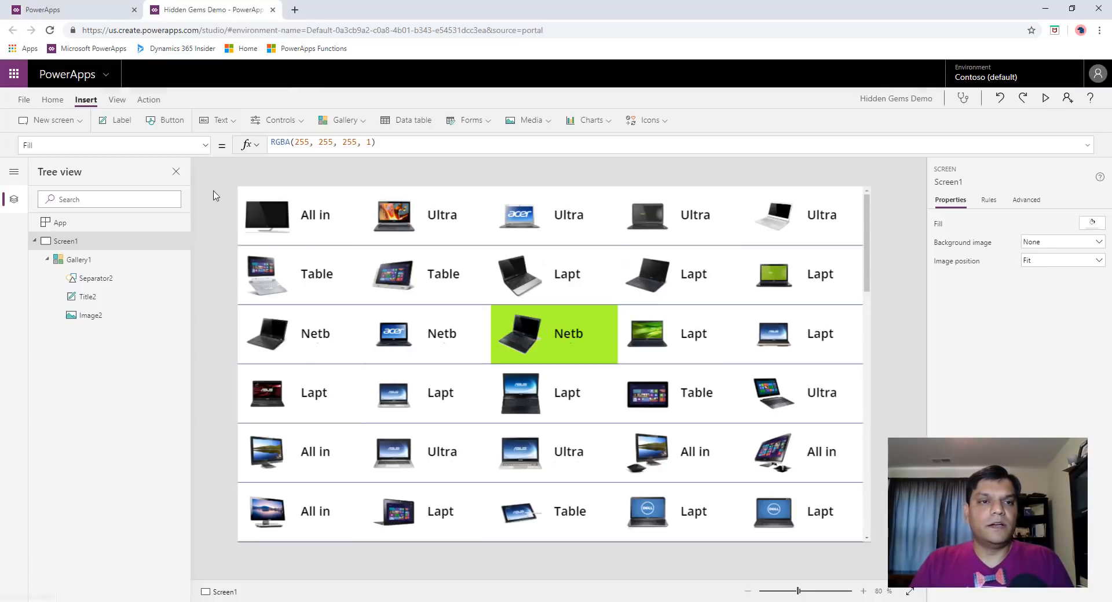
Step: Refresh the apps list, play the published Hidden Gems Demo app, close the player and return to the app's editor
click(42, 8)
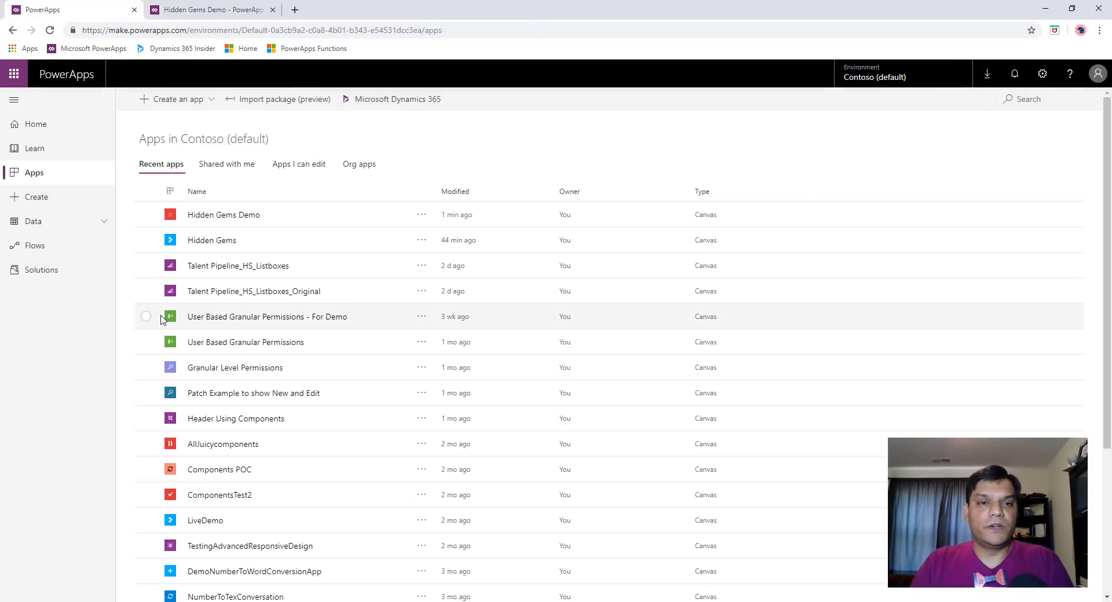
click(50, 30)
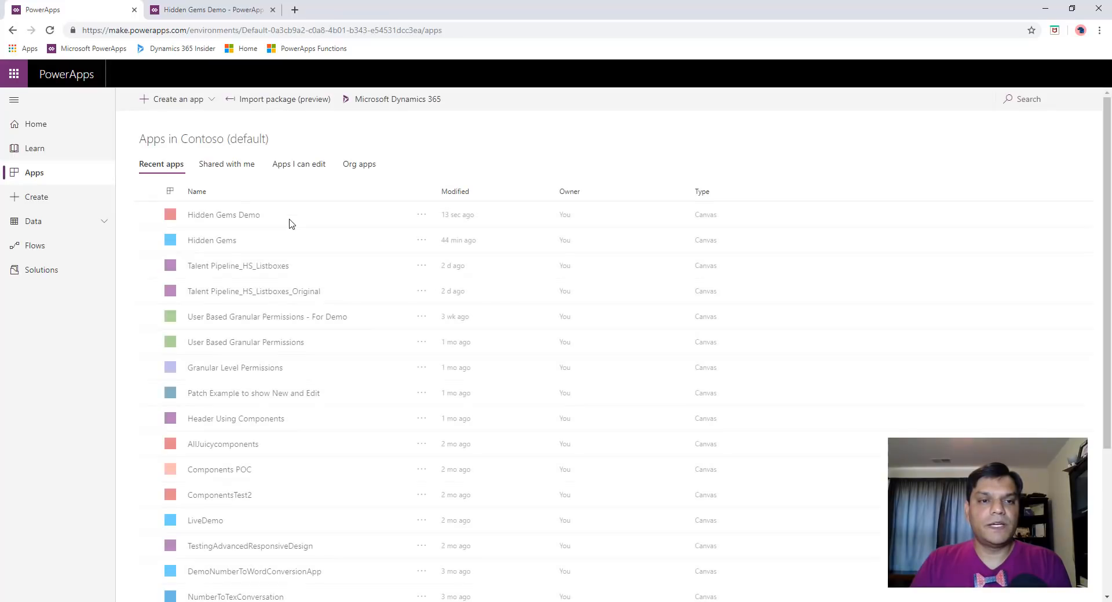
click(291, 224)
click(283, 99)
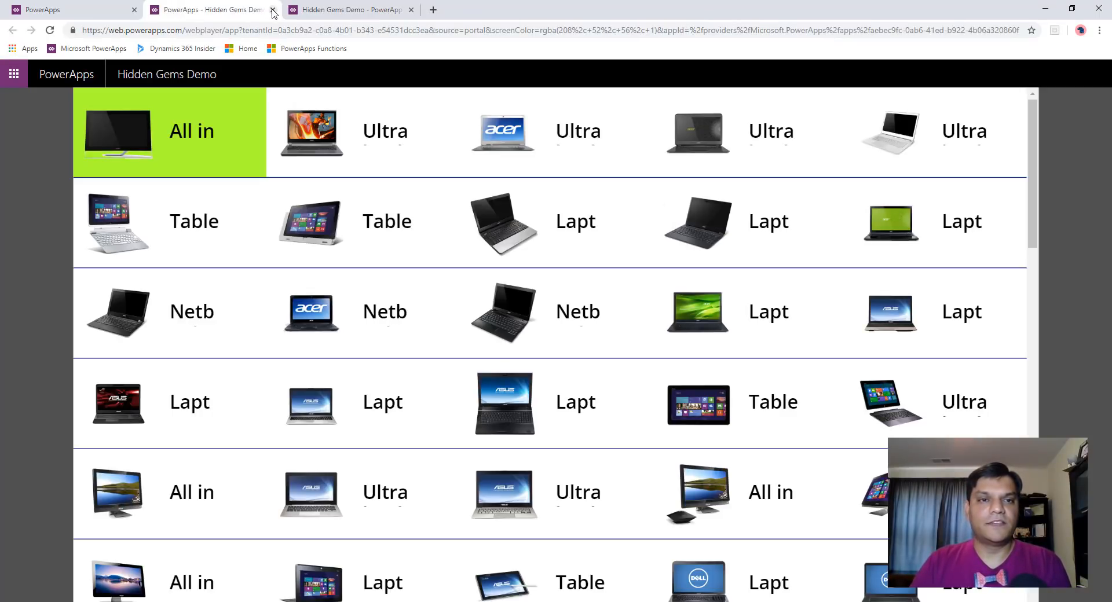
key(ctrl+w)
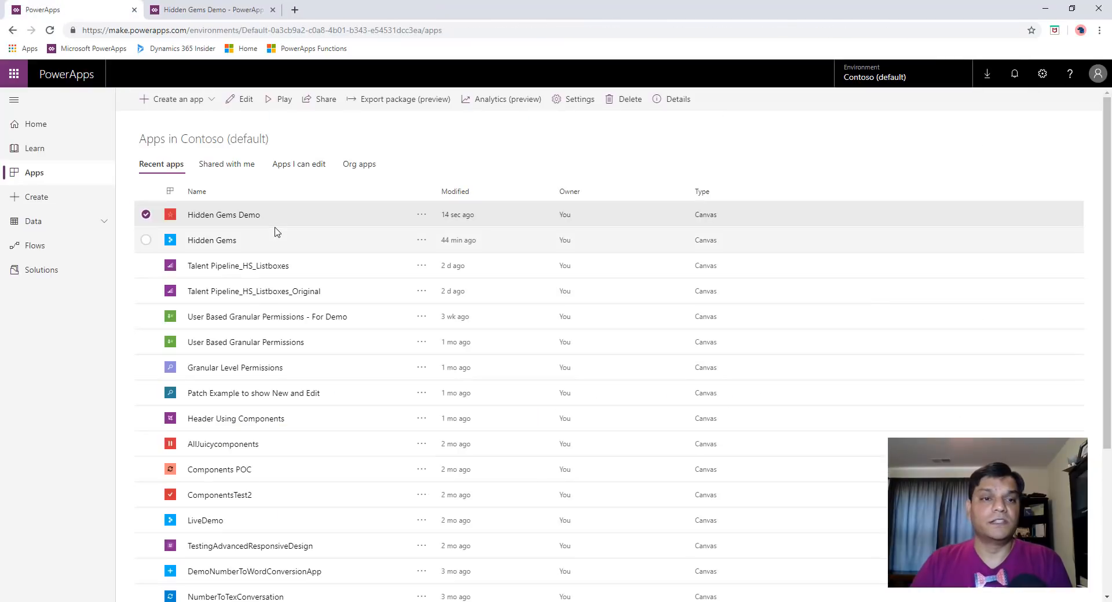
click(209, 9)
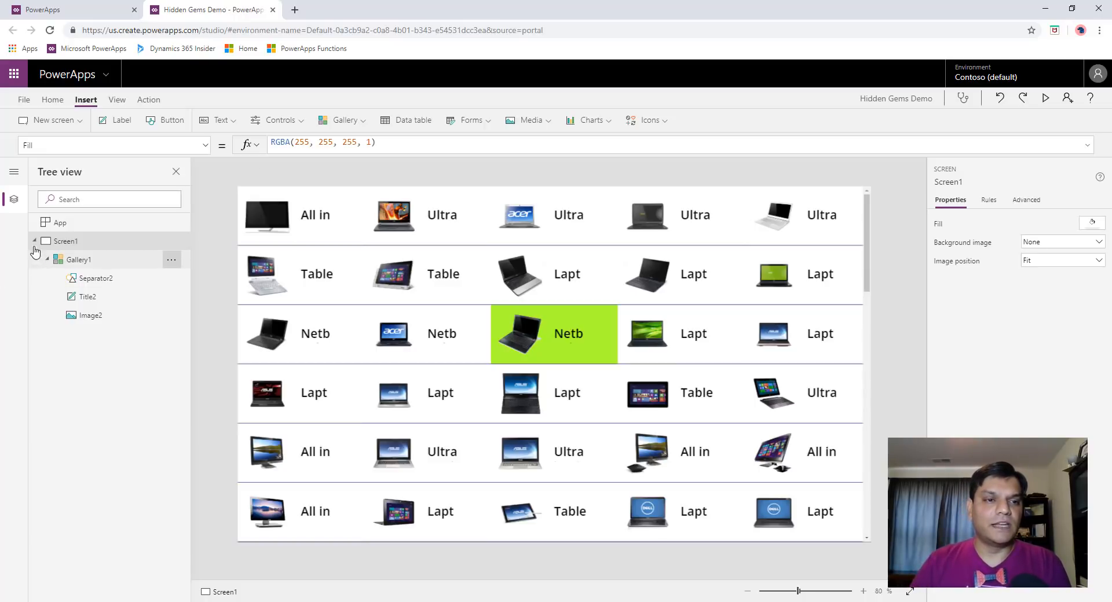
Step: Add a blank screen and move it above Screen1 in the screen order
click(53, 119)
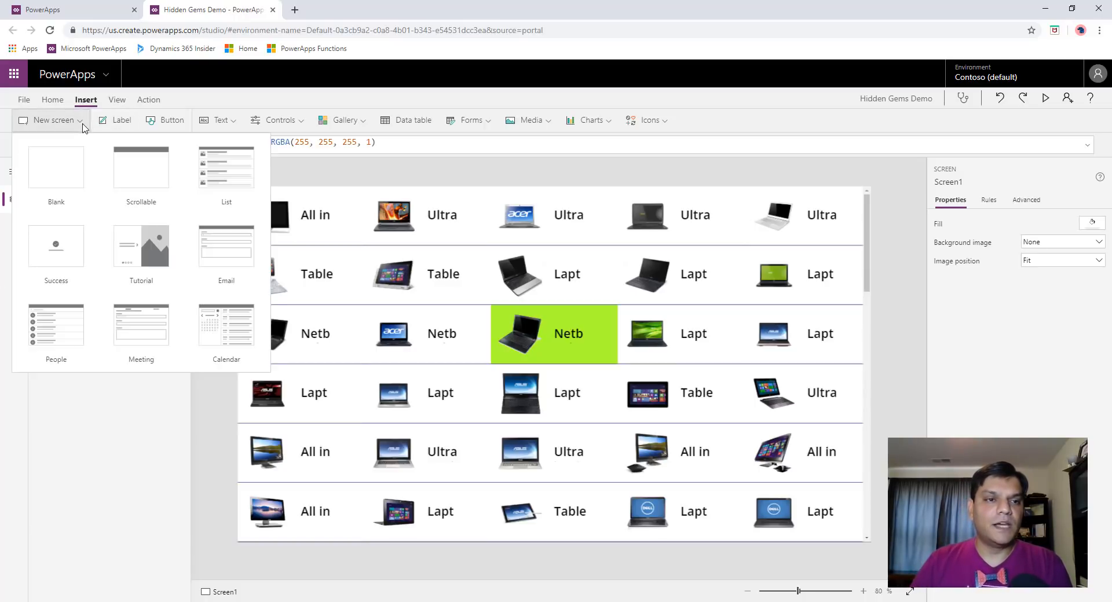
click(69, 162)
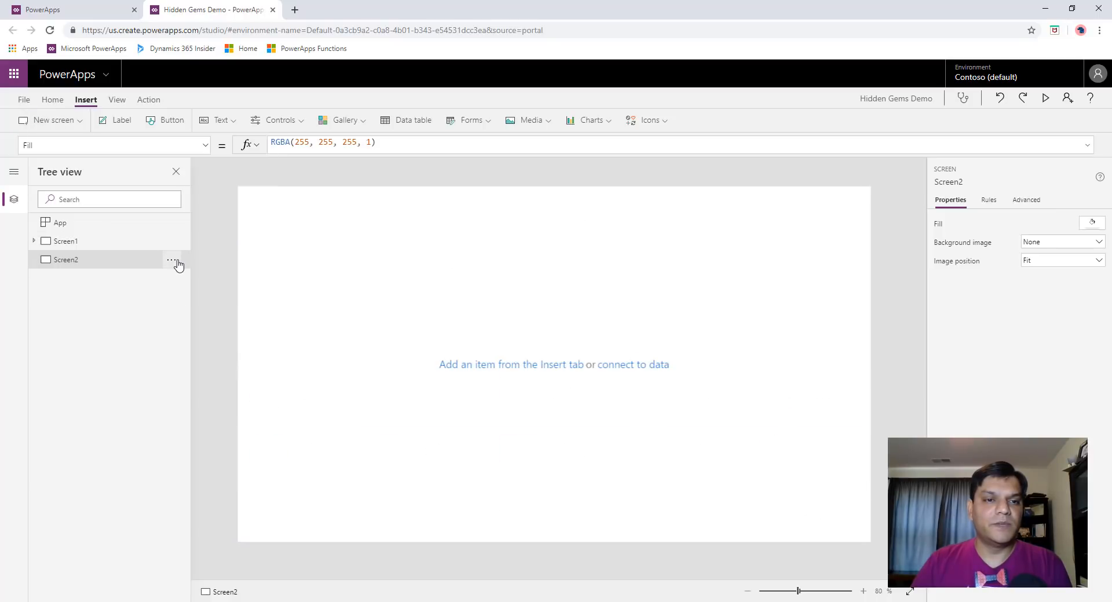
click(174, 261)
click(184, 279)
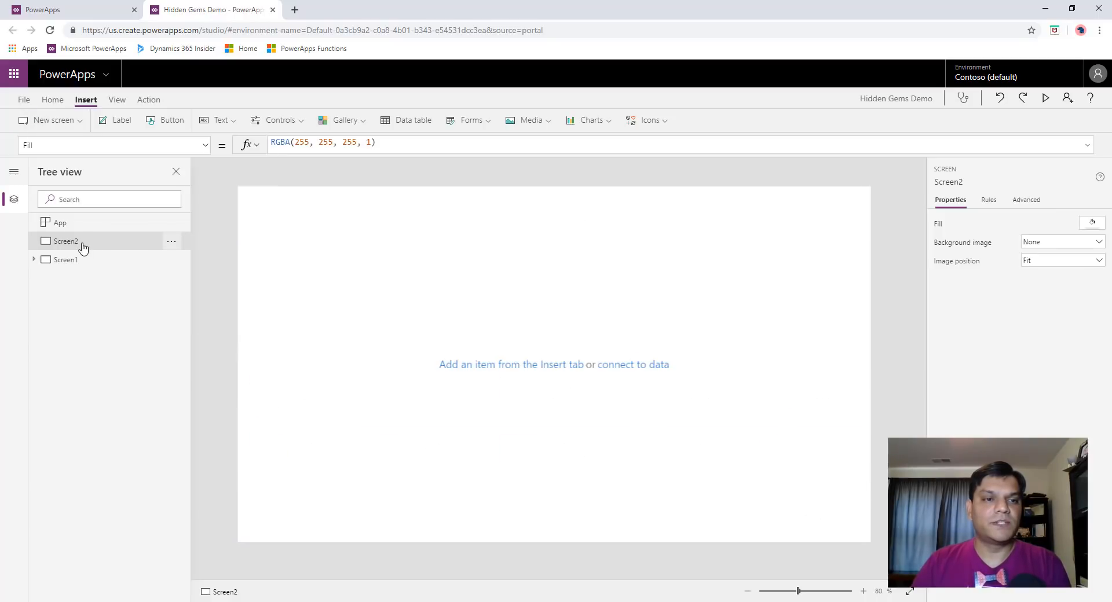
Step: Rename the new blank screen as PrimaryScreen
double_click(66, 242)
click(83, 243)
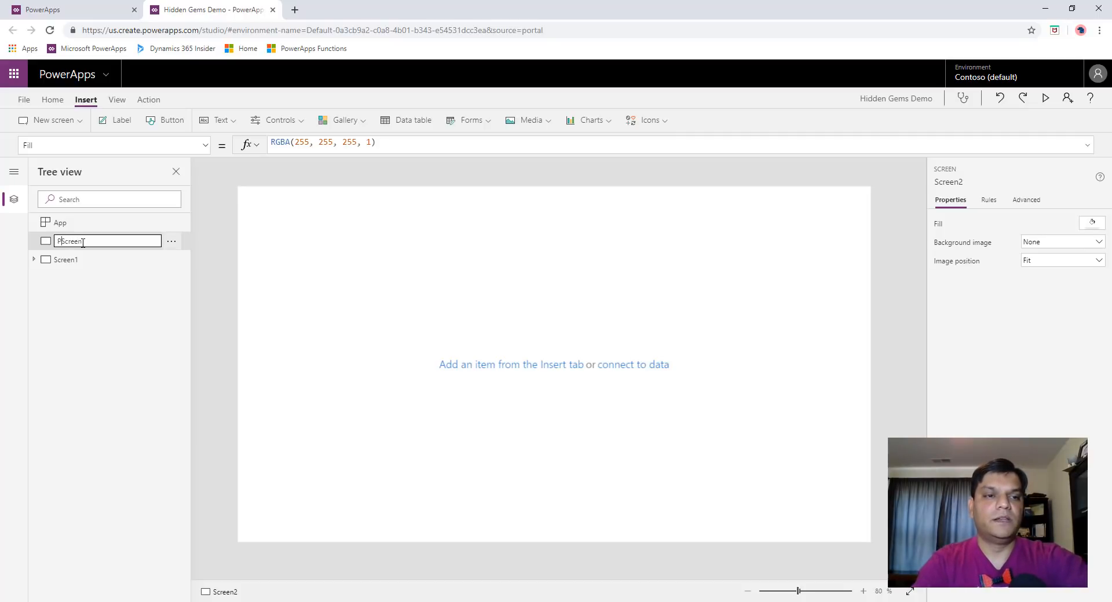
text(Primar)
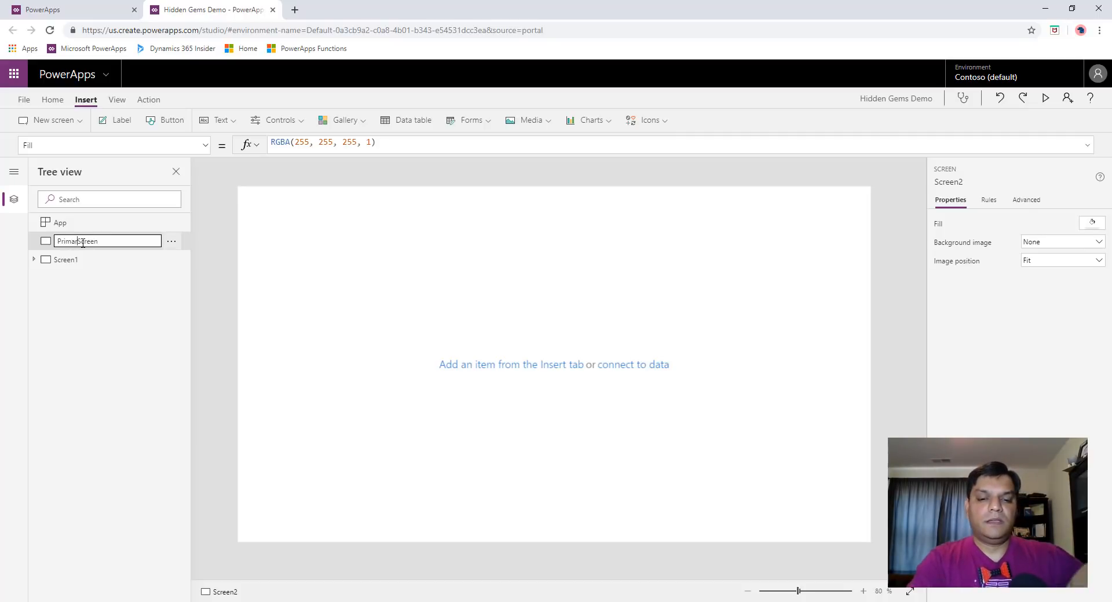
text(y)
key(Return)
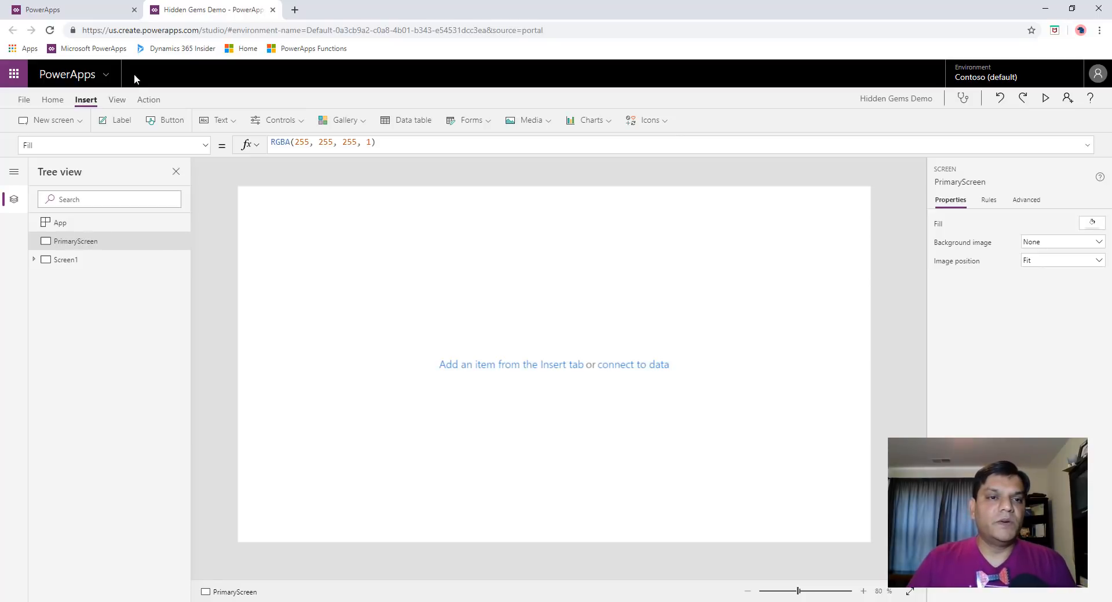
Step: Connect the PrimaryTest table from the SQL Server connection as a data source of the app
click(117, 100)
click(35, 120)
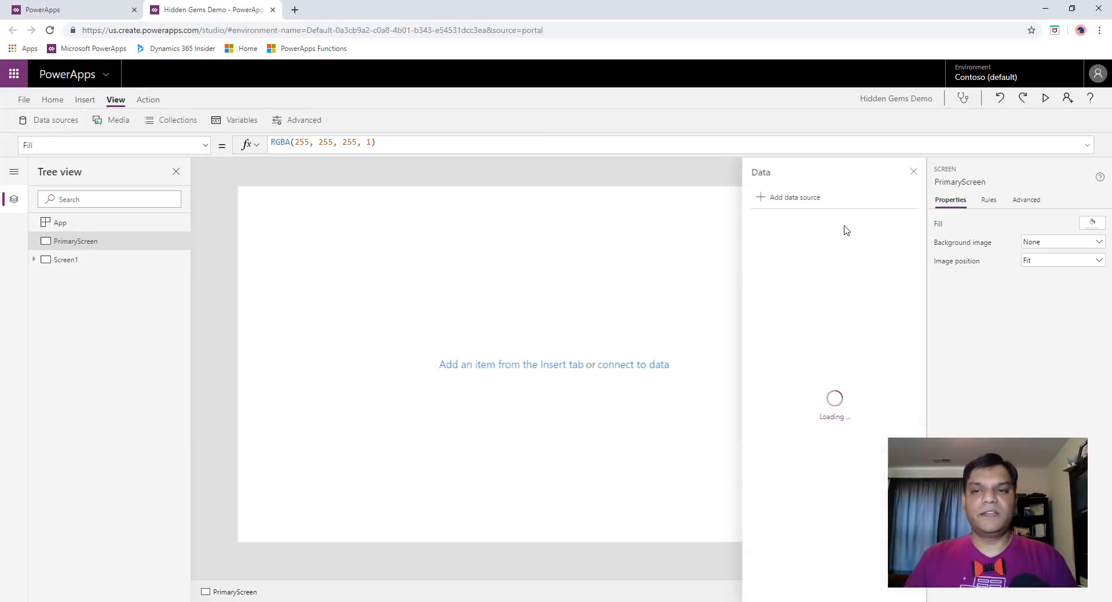
click(799, 198)
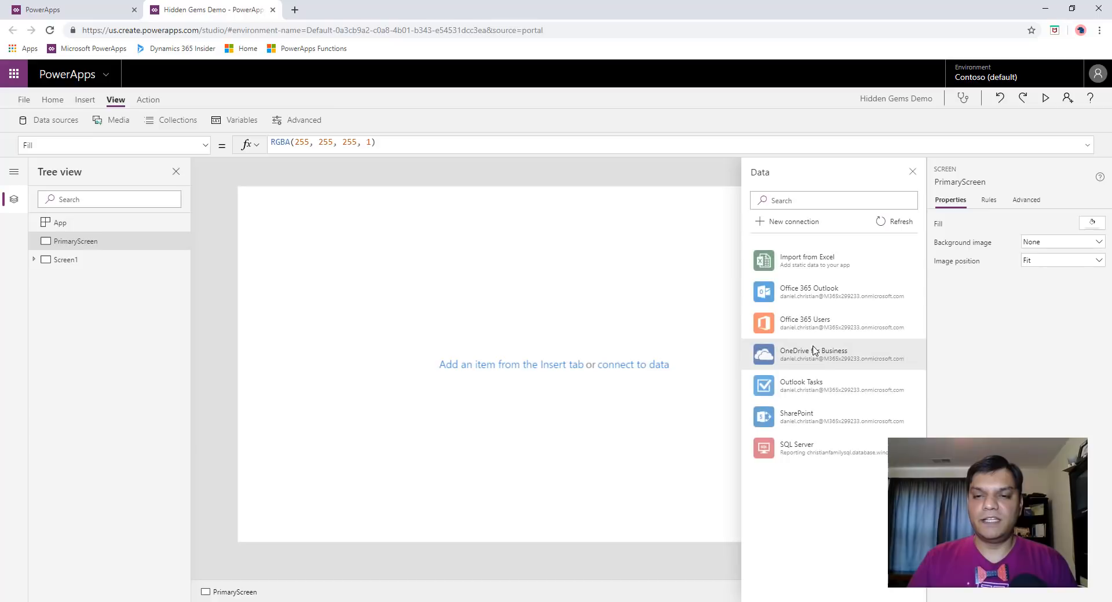
click(816, 450)
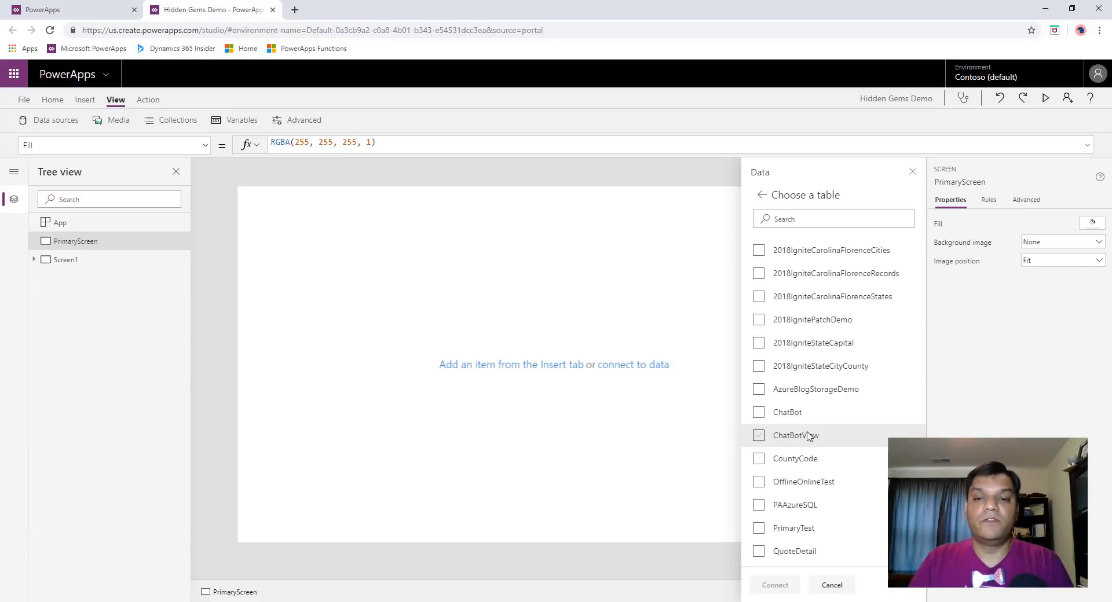
click(758, 528)
click(783, 585)
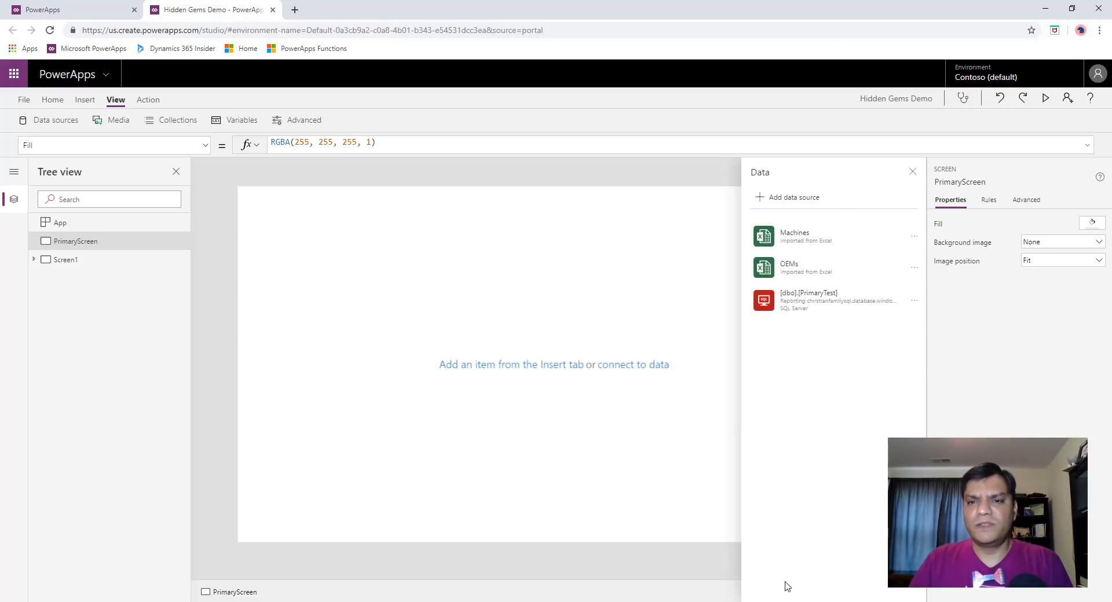
Step: Insert an edit form on PrimaryScreen
click(86, 100)
click(466, 121)
click(461, 143)
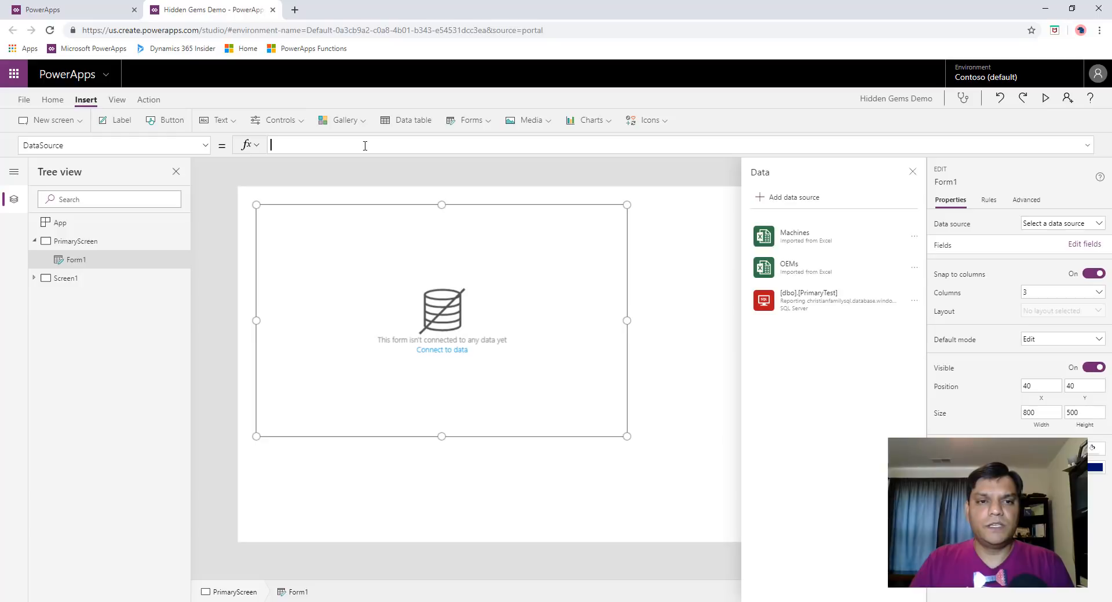
Step: Bind the edit form to the [dbo].[PrimaryTest] data source and add its ProjectName, Start and Description fields
click(1055, 224)
click(1045, 248)
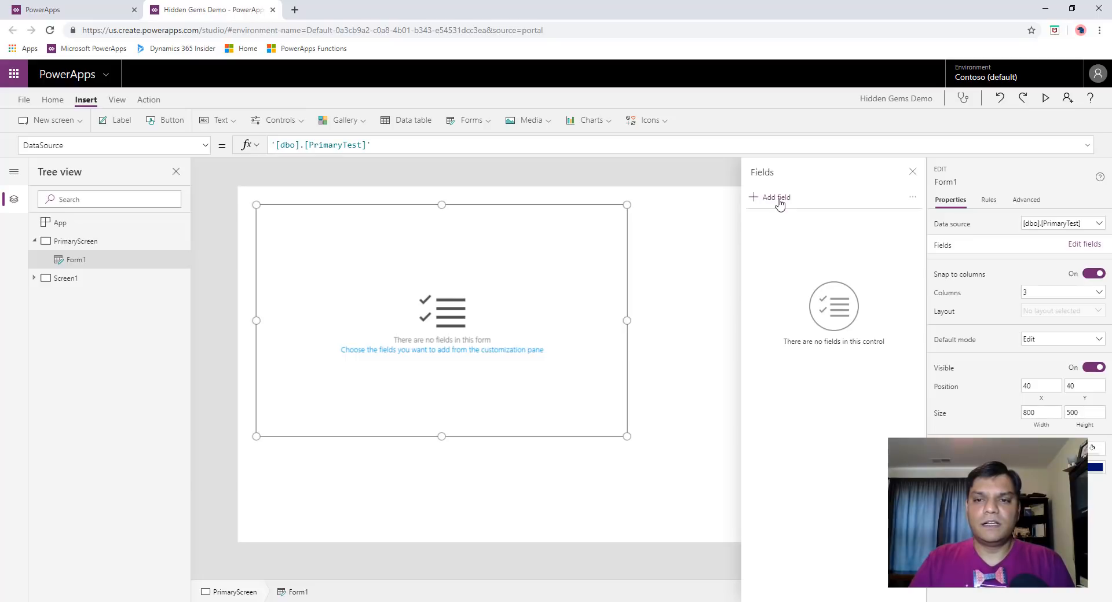
click(776, 198)
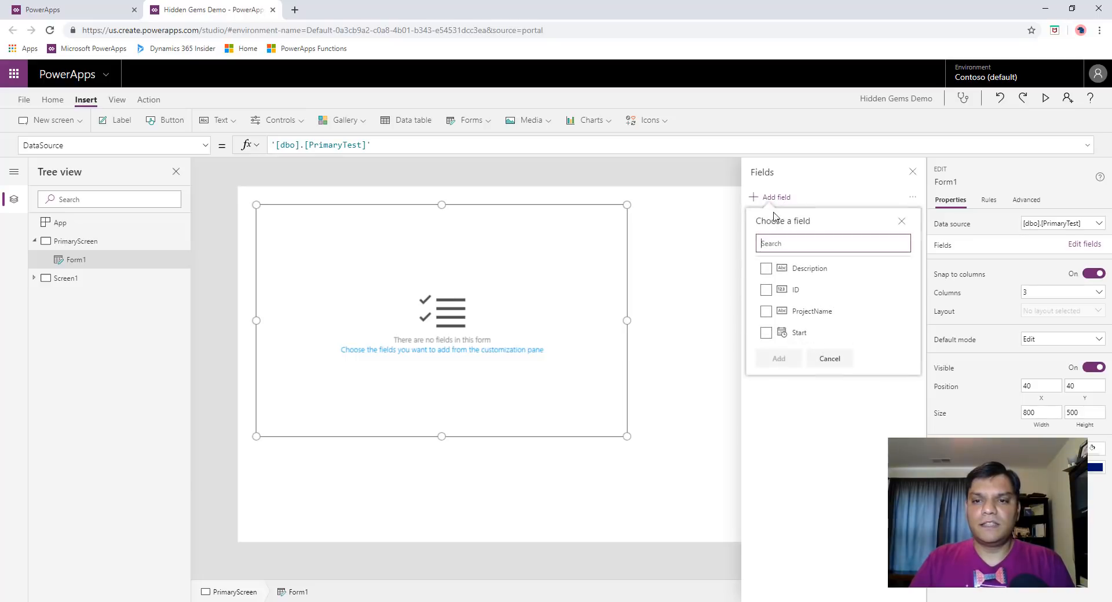
click(766, 311)
click(766, 332)
click(766, 268)
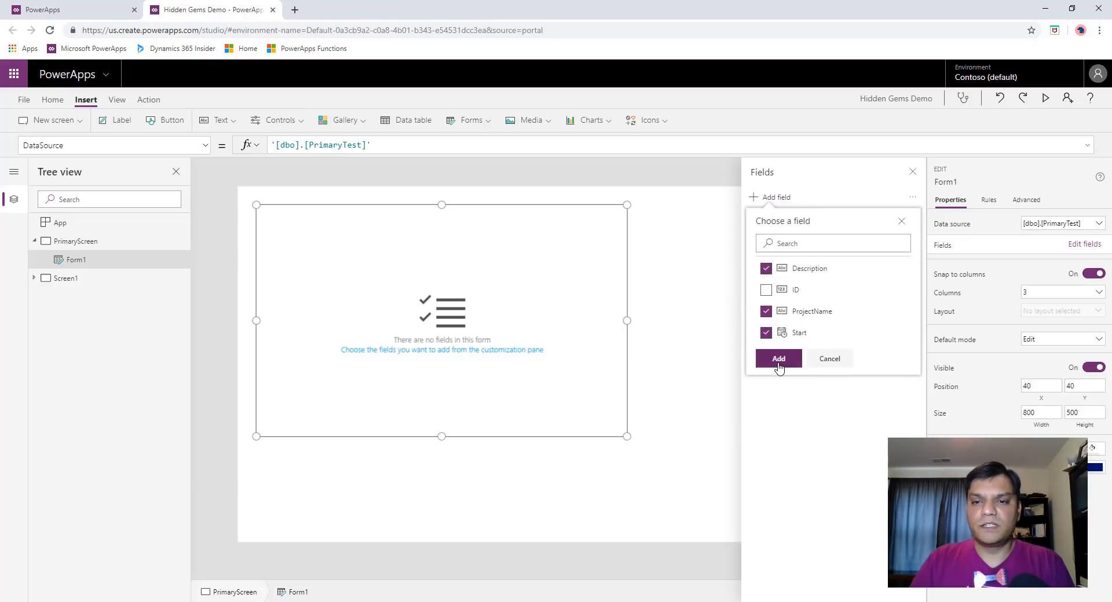
click(778, 358)
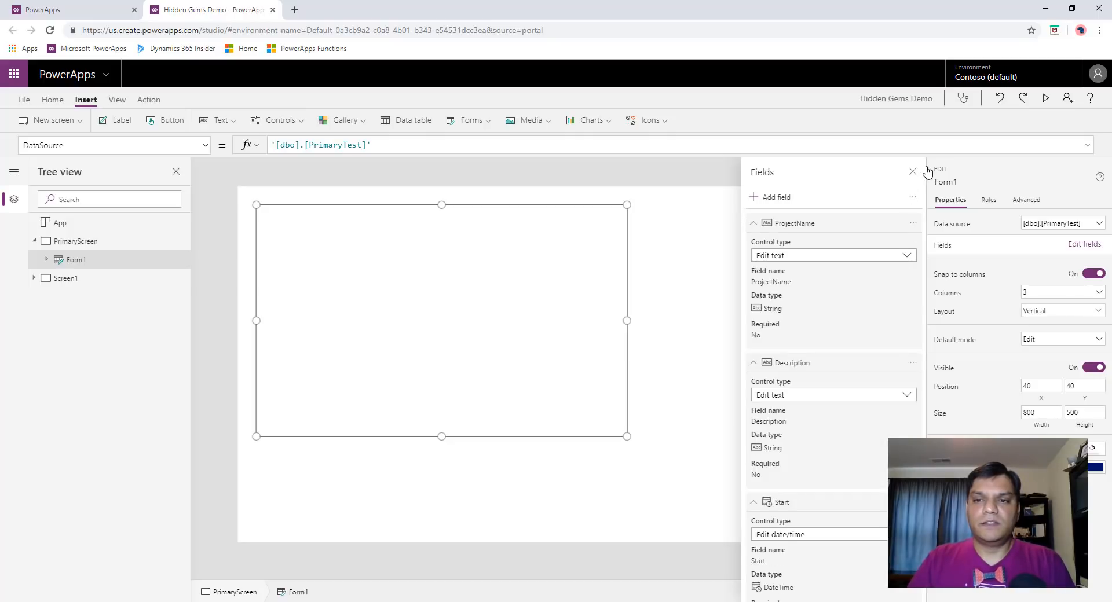
Step: Set the form to 1 column, then enlarge it to about 996 by 618 and place it at about X 55, Y 68
click(1040, 292)
click(1040, 311)
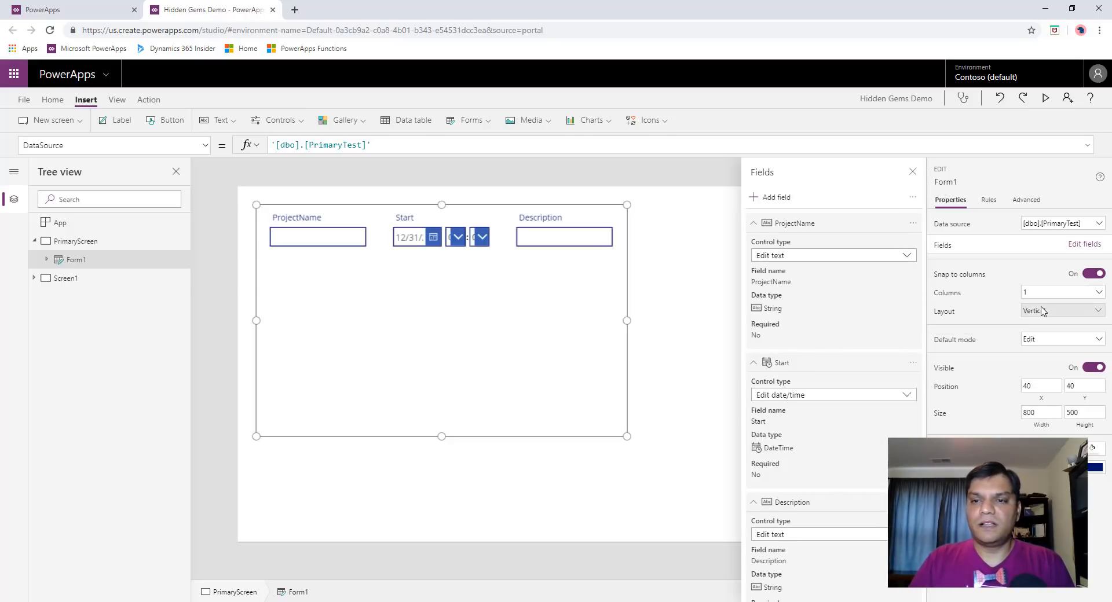
click(913, 173)
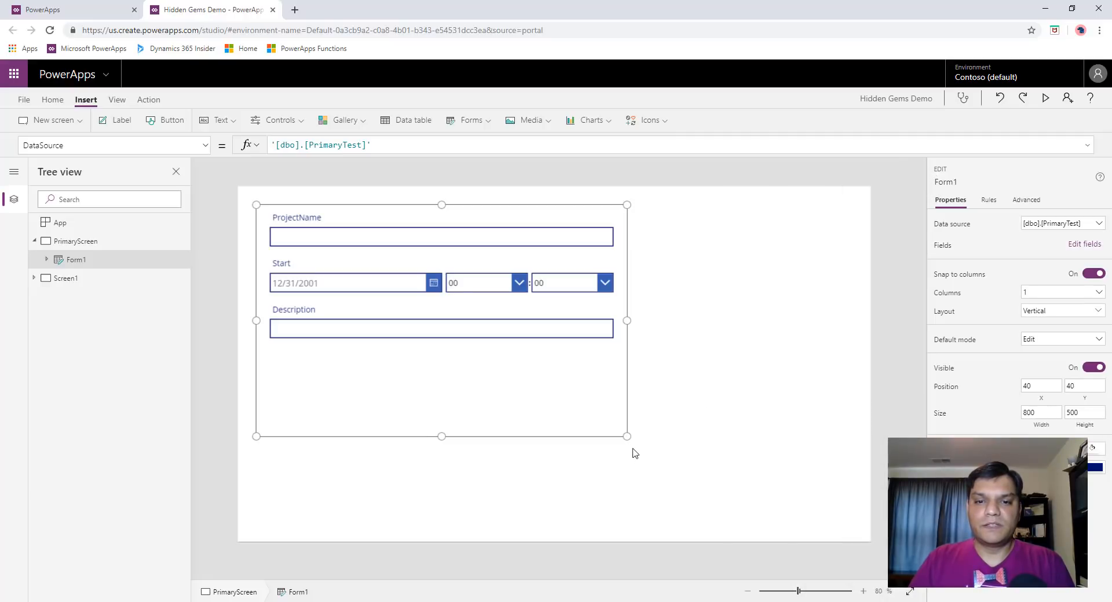
drag(627, 437, 677, 492)
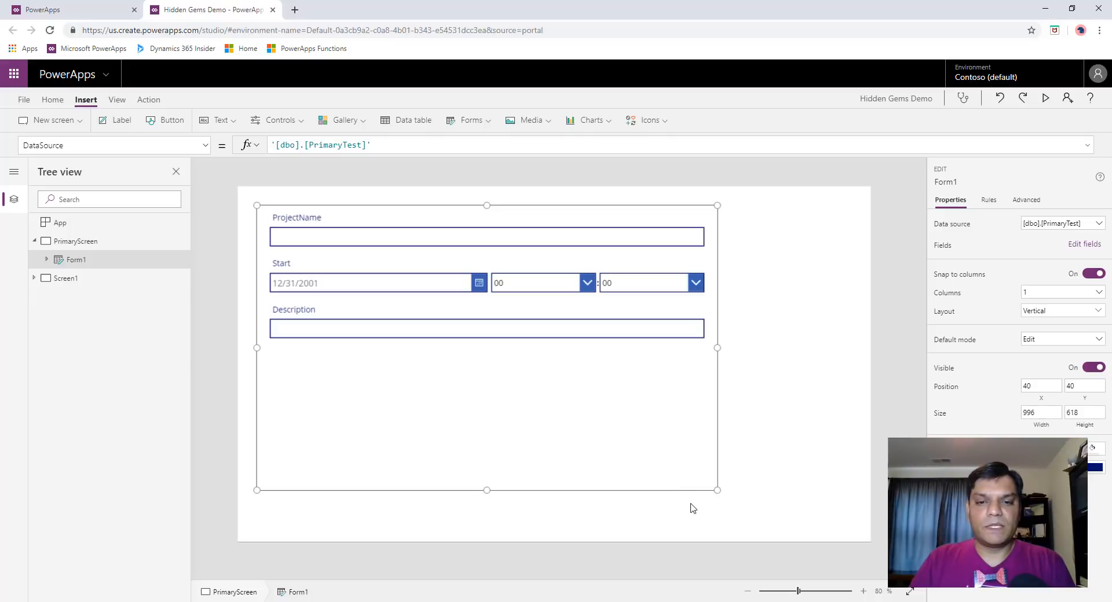
drag(682, 490, 689, 503)
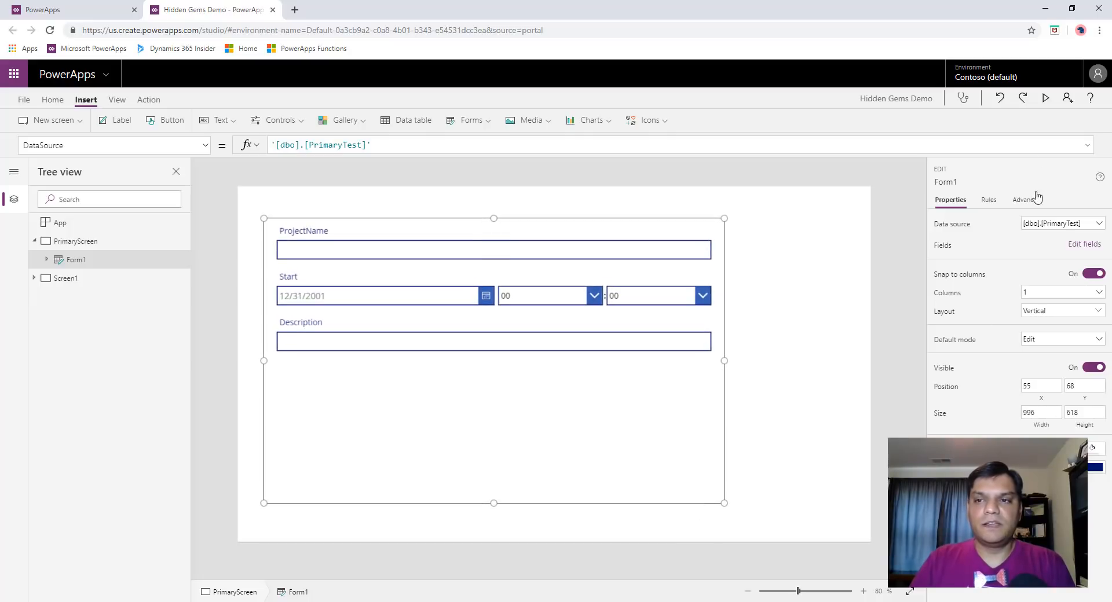
Step: Preview PrimaryScreen with the form that has no Item set, and return to editing
click(1045, 99)
click(1096, 83)
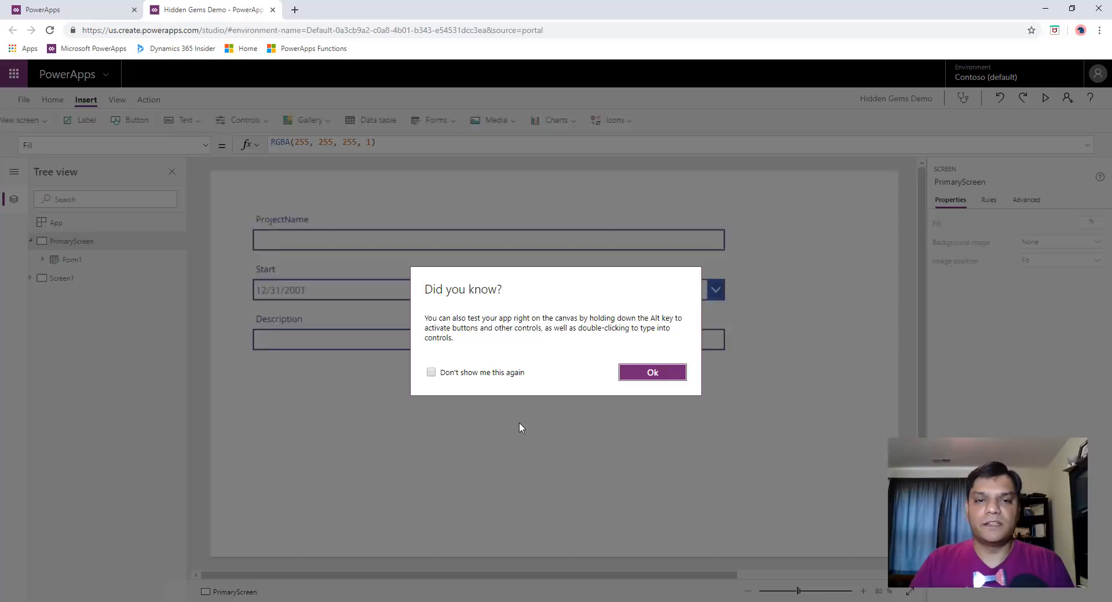
click(651, 373)
Step: Set the Item property of Form1 to Defaults('[dbo].[PrimaryTest]')
click(396, 434)
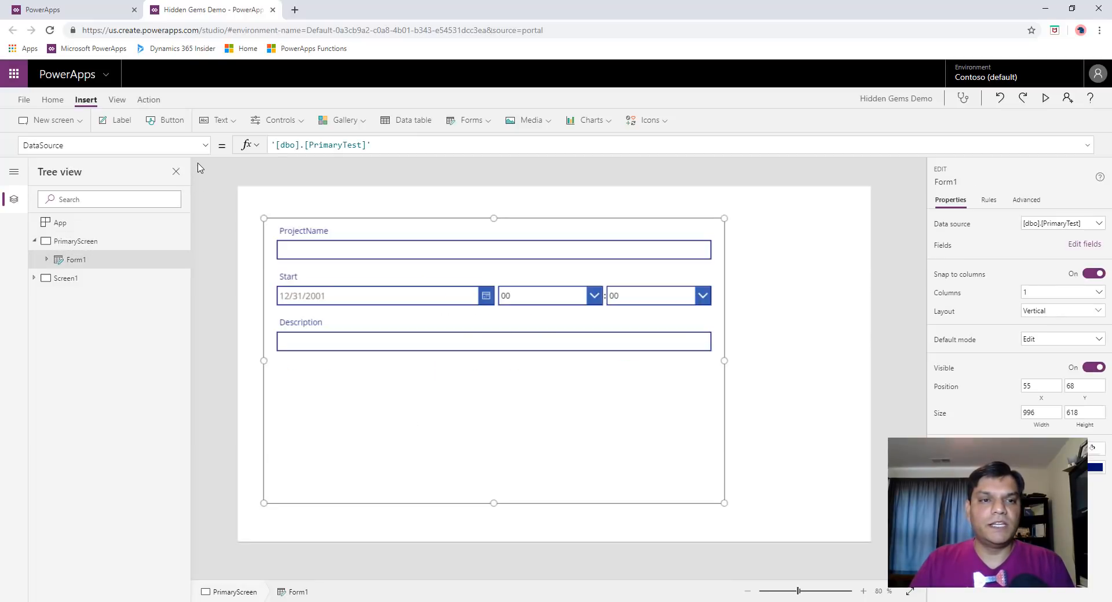
click(212, 145)
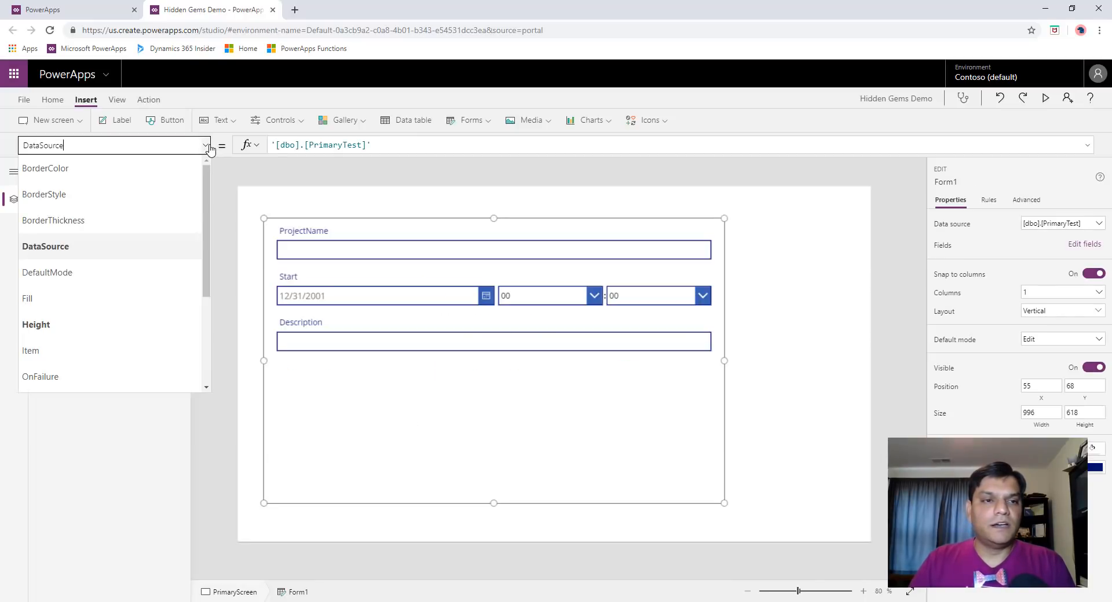
click(132, 347)
click(407, 140)
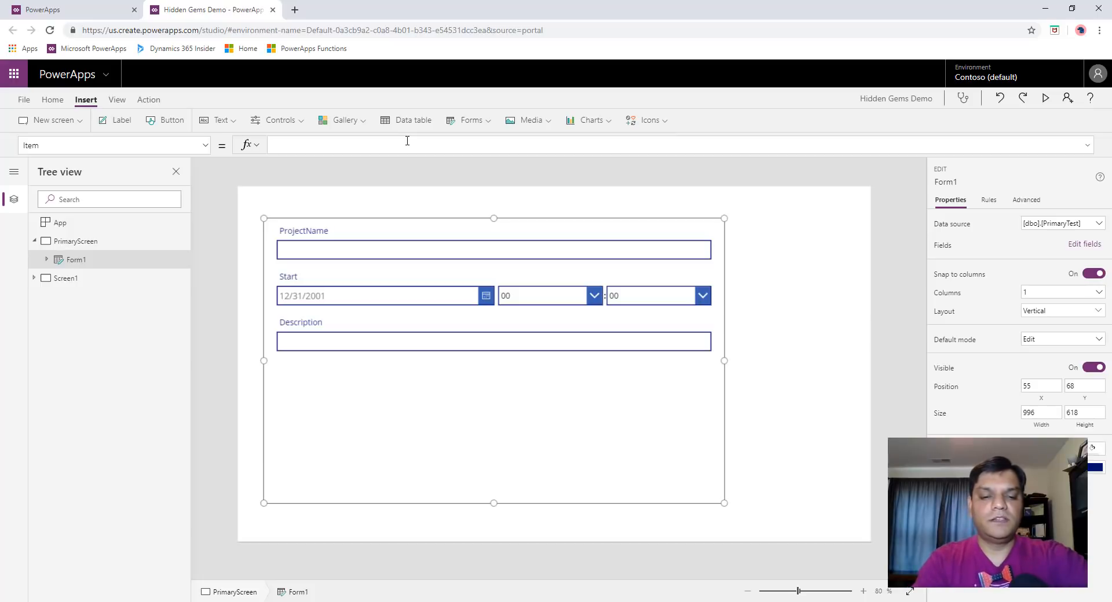
text(def)
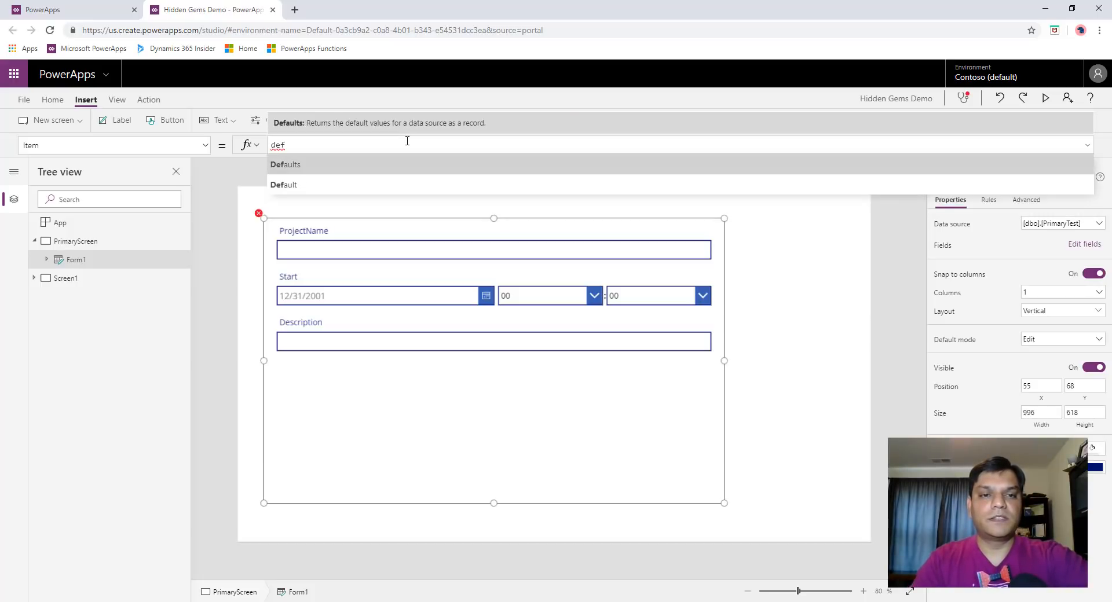
key(Tab)
key(Tab)
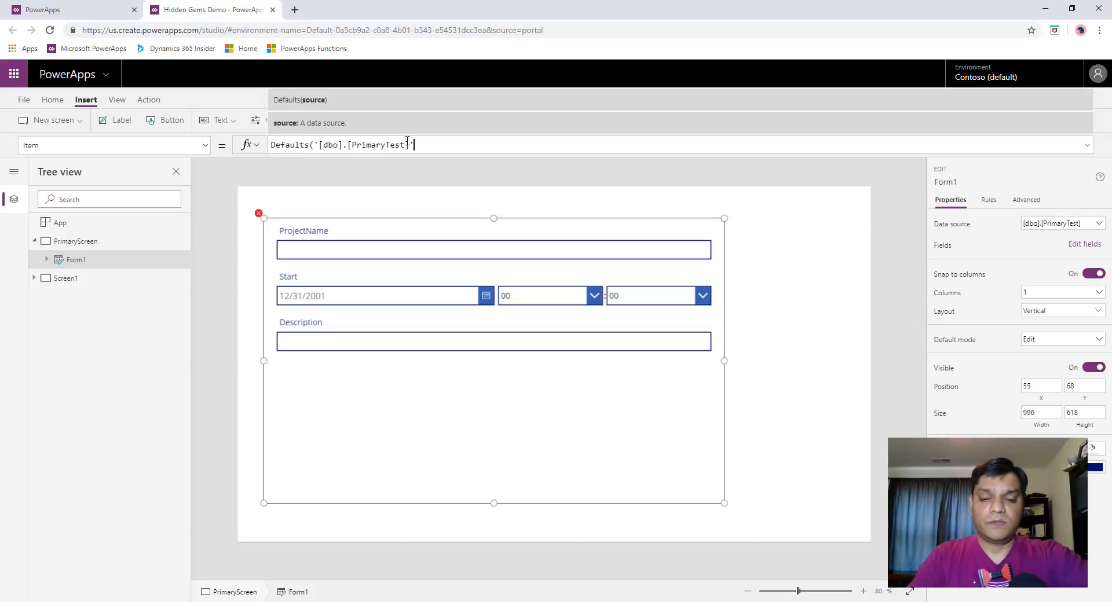
text())
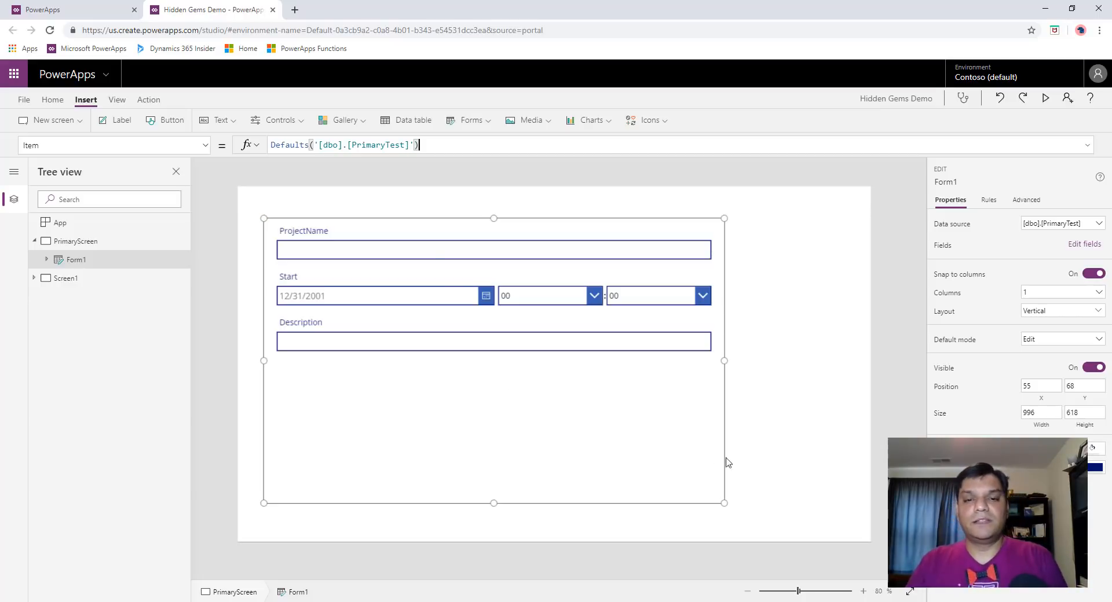
click(775, 470)
Step: Preview the form with its default record and go back to the editor
click(1045, 98)
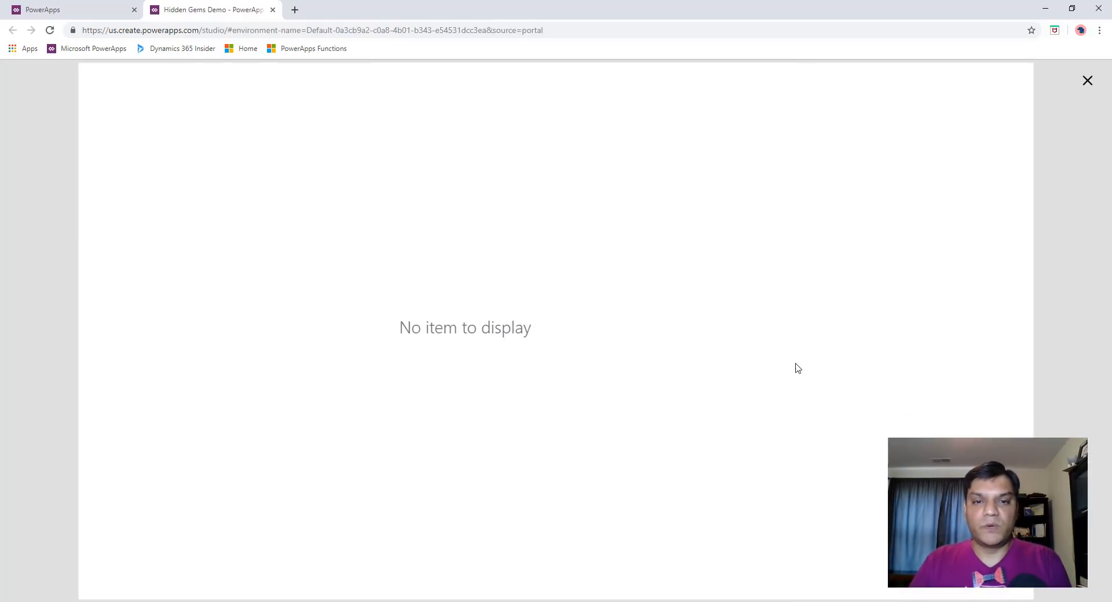
click(1087, 81)
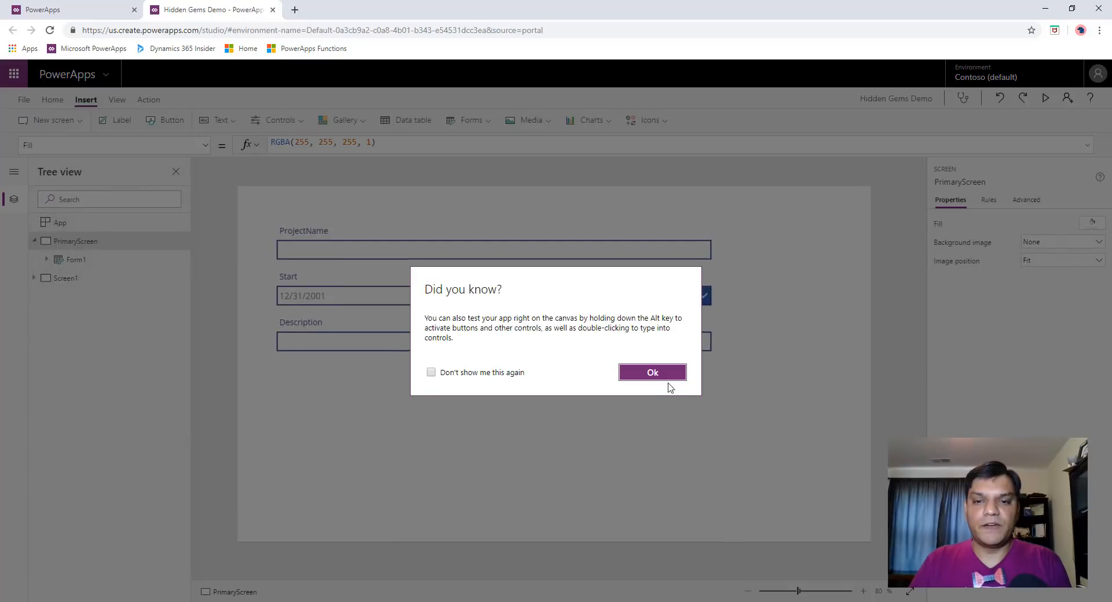
click(665, 376)
Step: Save the Hidden Gems Demo app, publish this version and return to the canvas
click(24, 100)
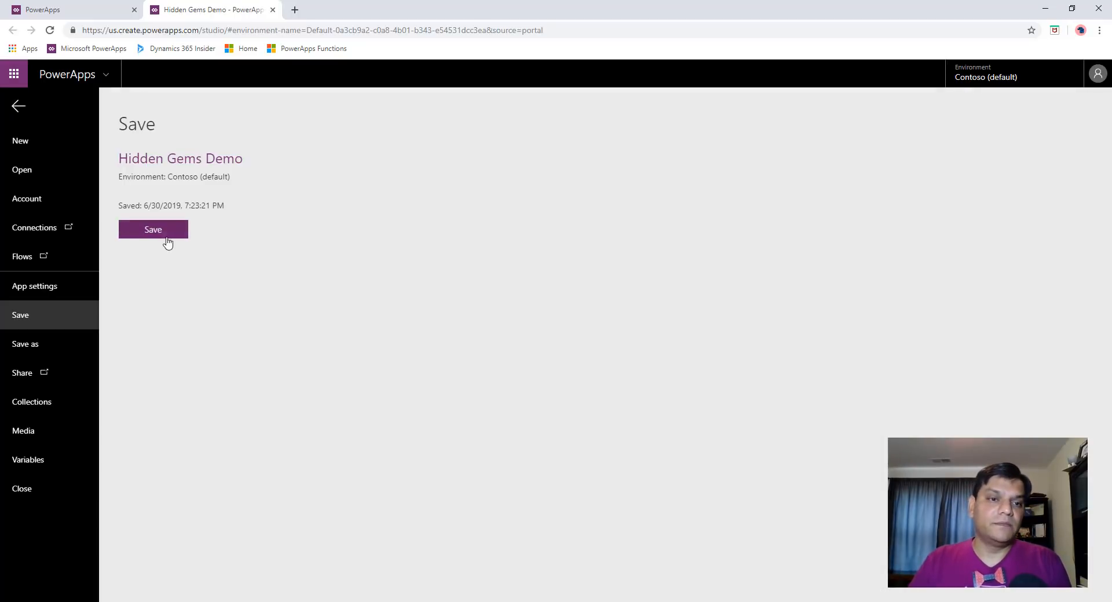
click(165, 237)
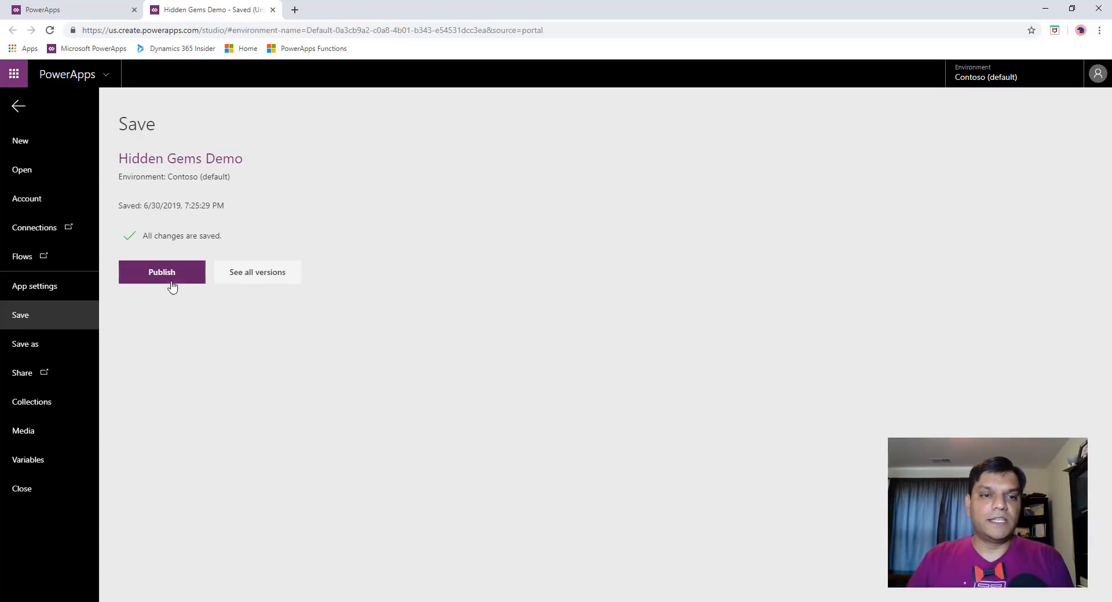
click(167, 283)
click(603, 399)
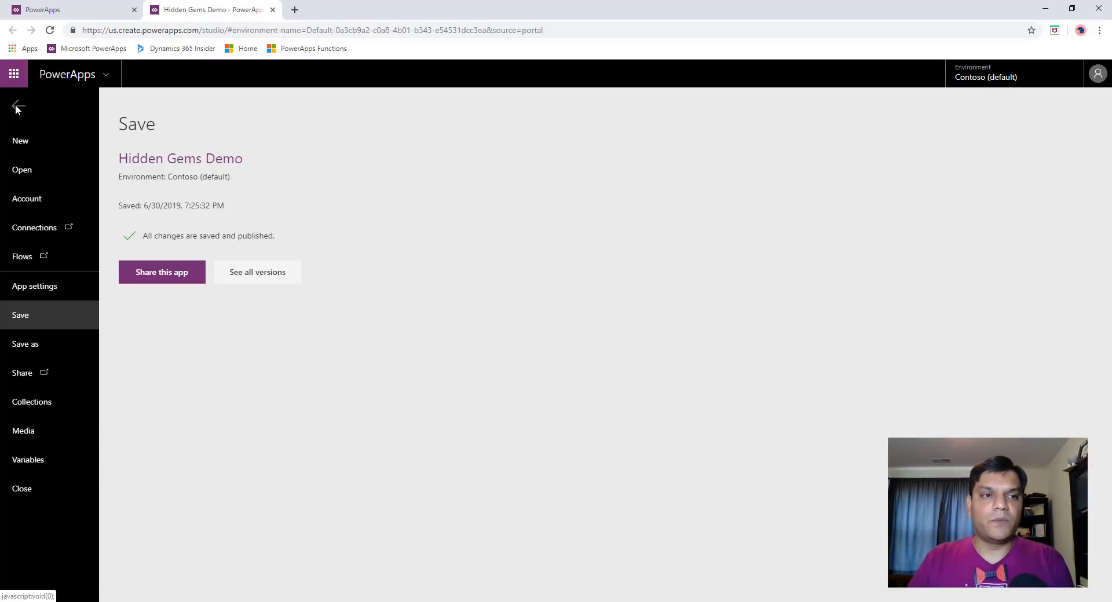
click(17, 106)
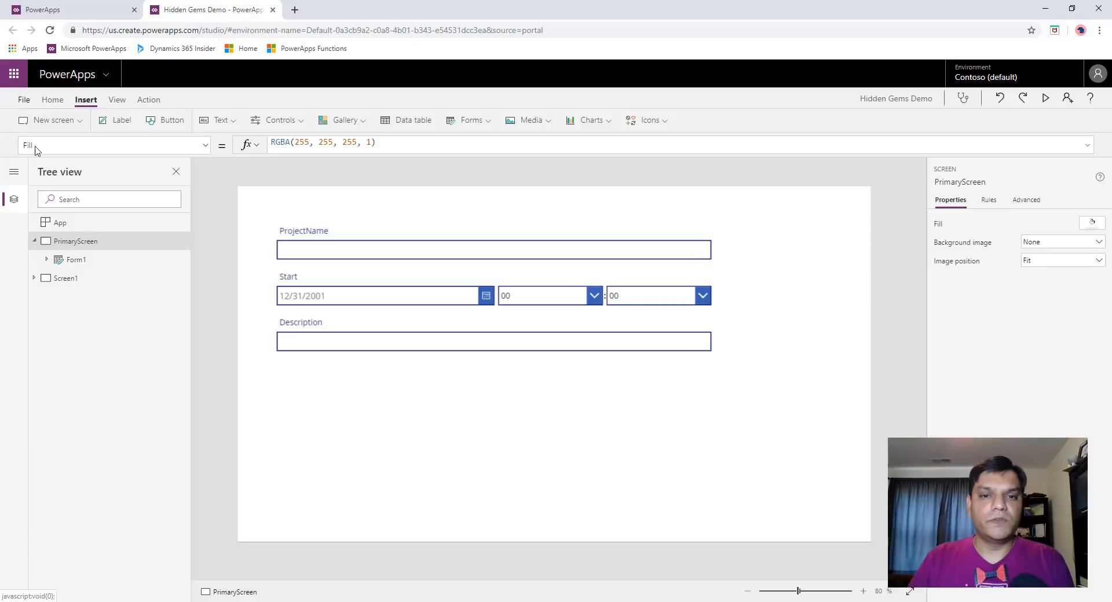
Step: Insert a Check icon on PrimaryScreen and place it in the upper-right corner of the screen, at about X 1253, Y 4
click(457, 451)
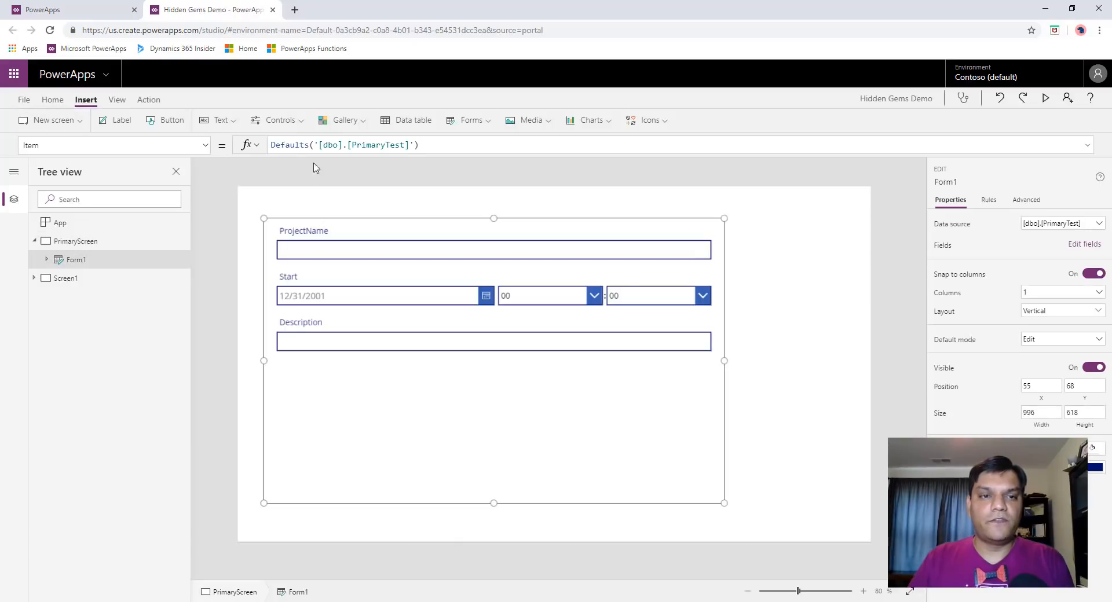
click(650, 124)
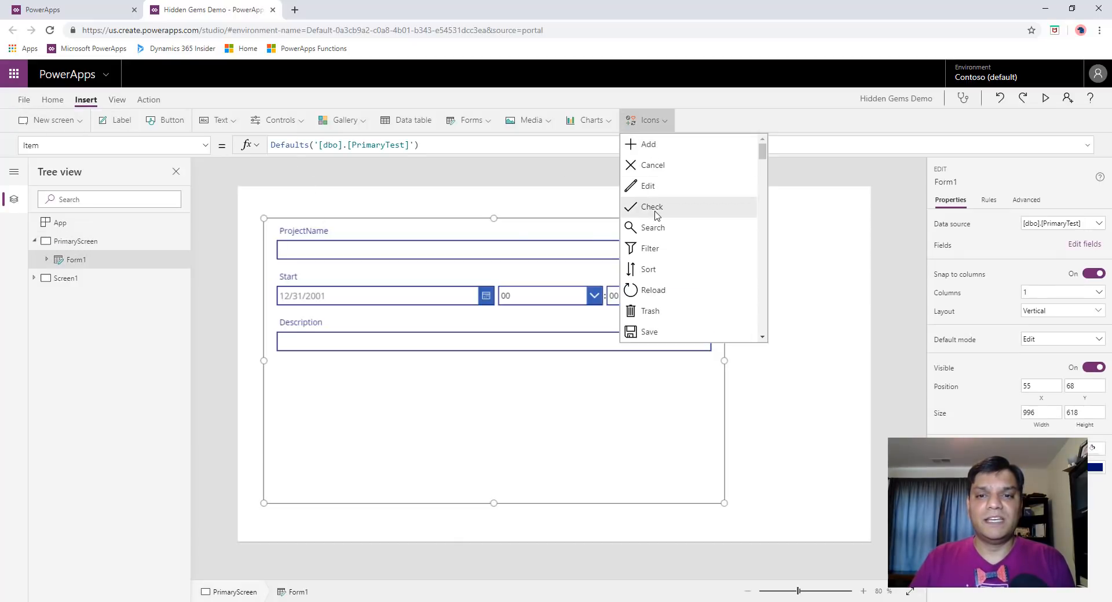
click(652, 207)
drag(269, 207, 834, 189)
Step: Set the OnSelect property of the Check icon to SubmitForm(Form1)
click(234, 148)
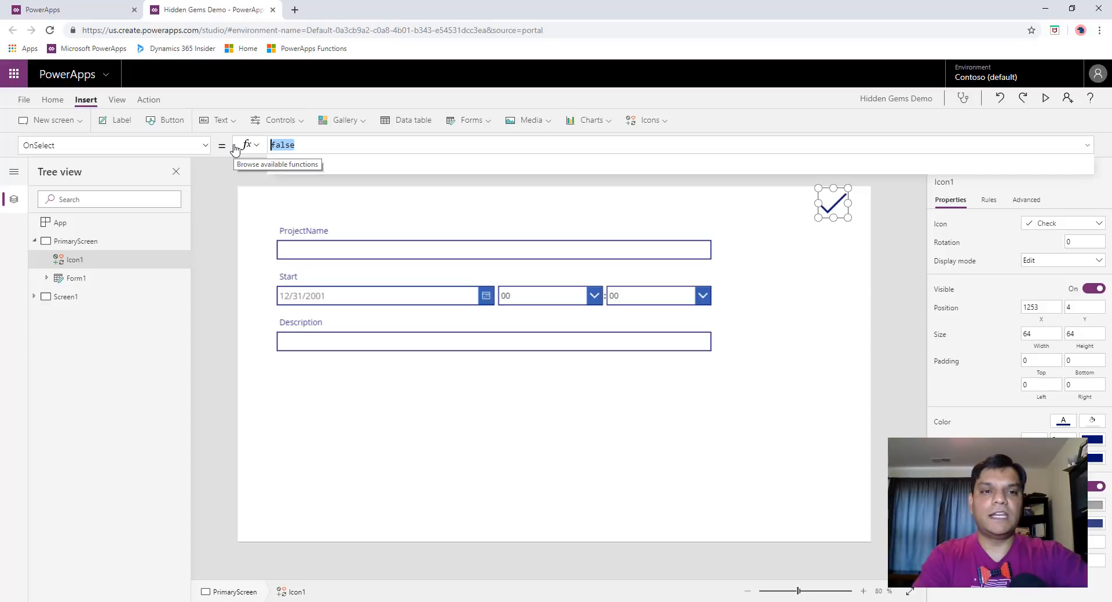
text(SubmitForm()
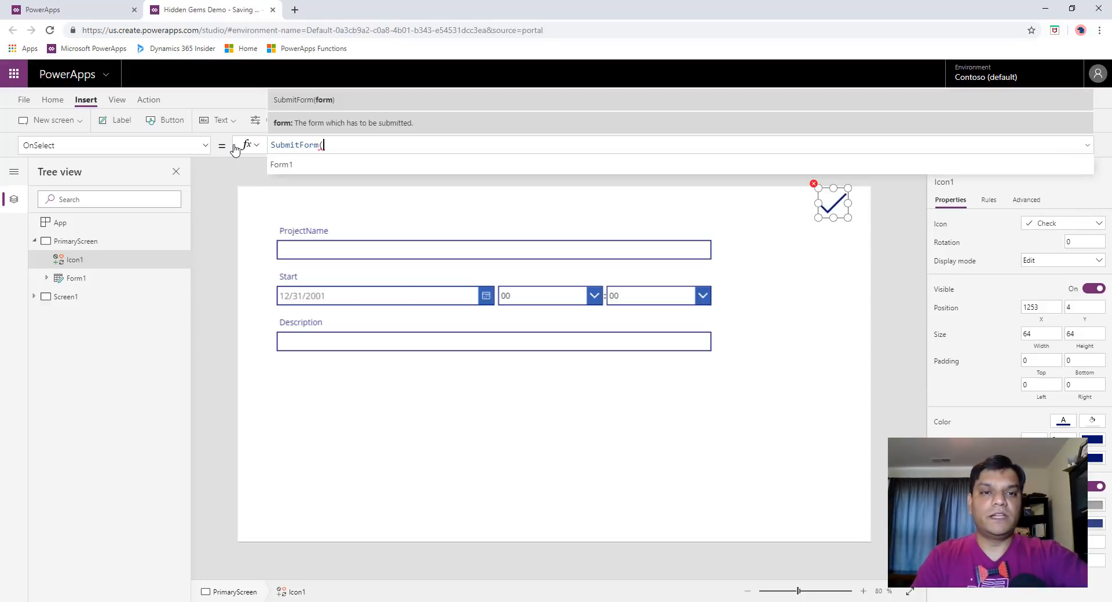
text(Form1))
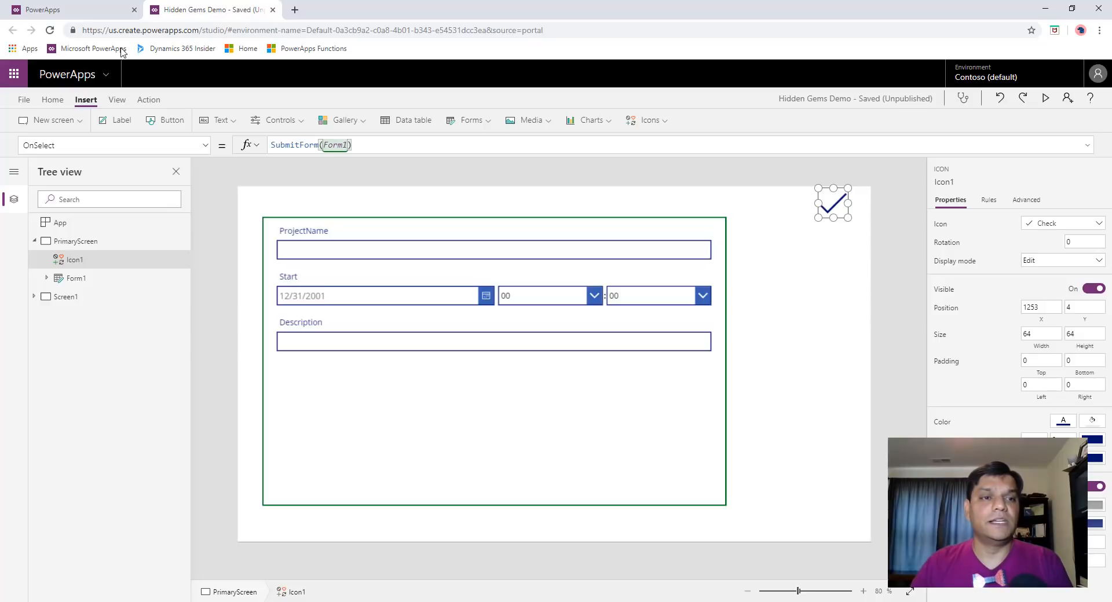
Step: Save the app with the submit icon and publish the new version
click(24, 99)
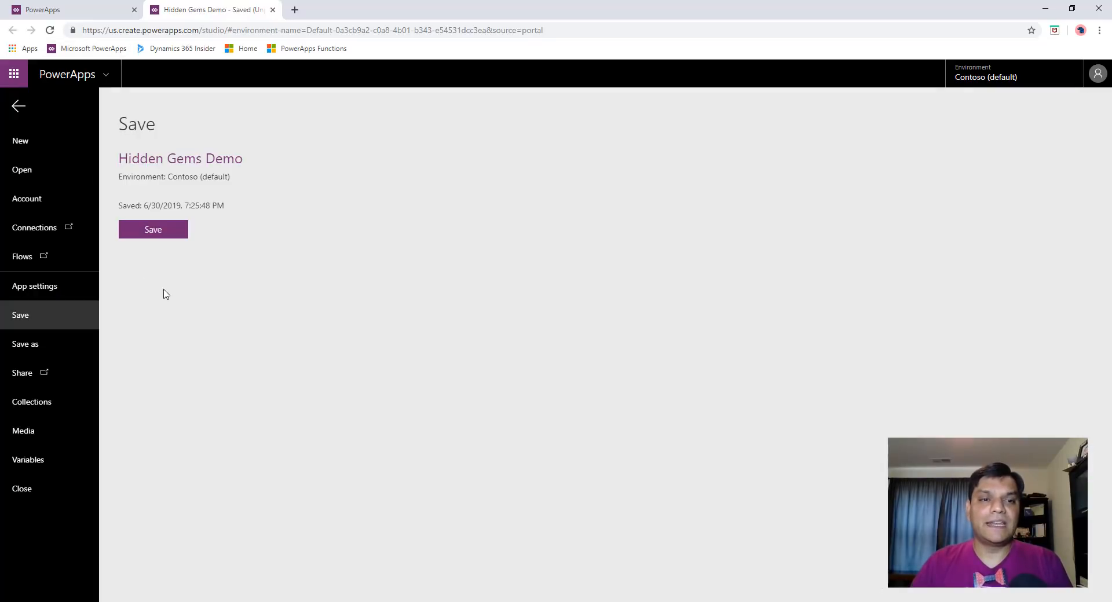
click(168, 241)
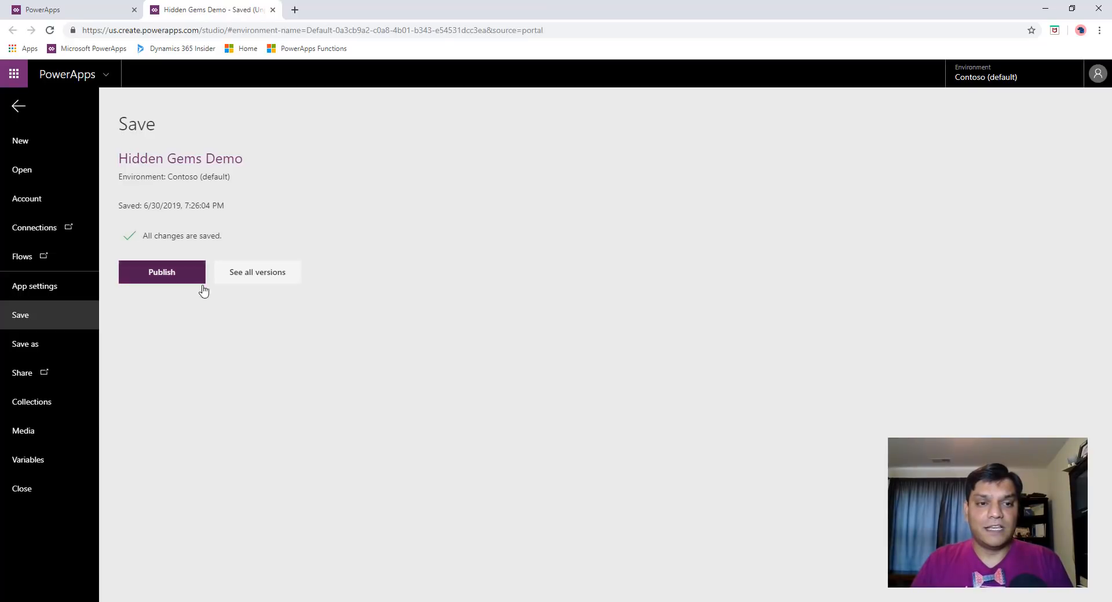
click(197, 279)
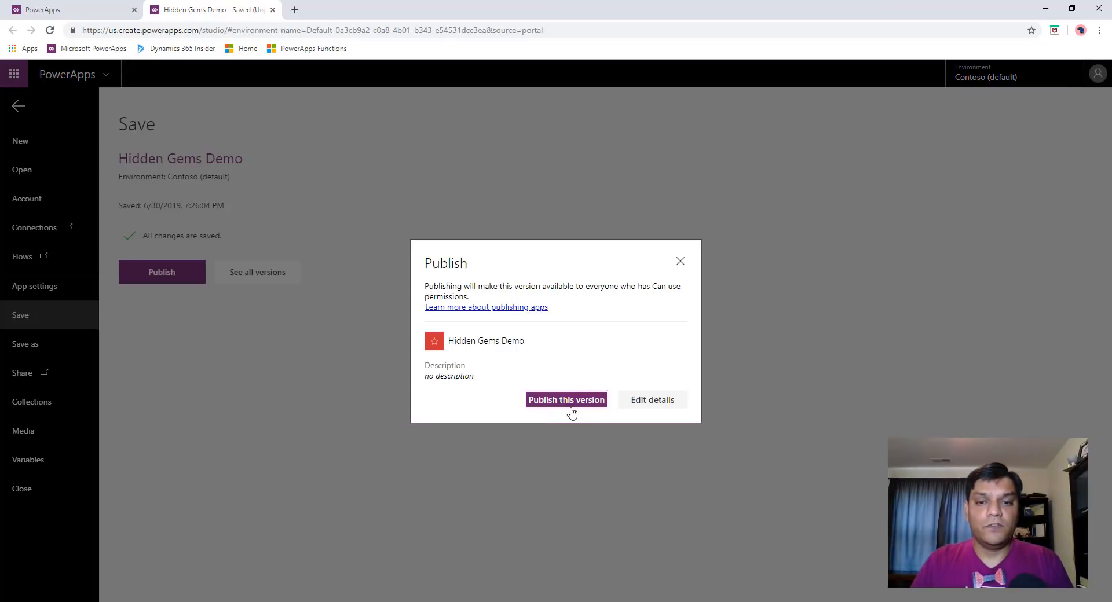
click(568, 404)
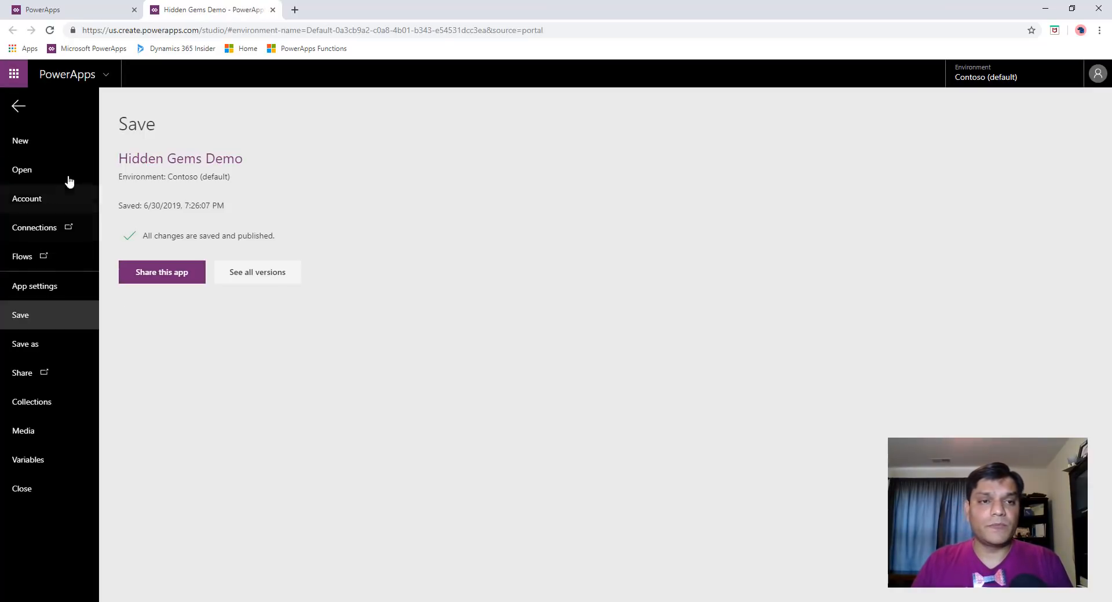
Step: Refresh the apps list in the PowerApps portal and play the published Hidden Gems Demo app
click(93, 8)
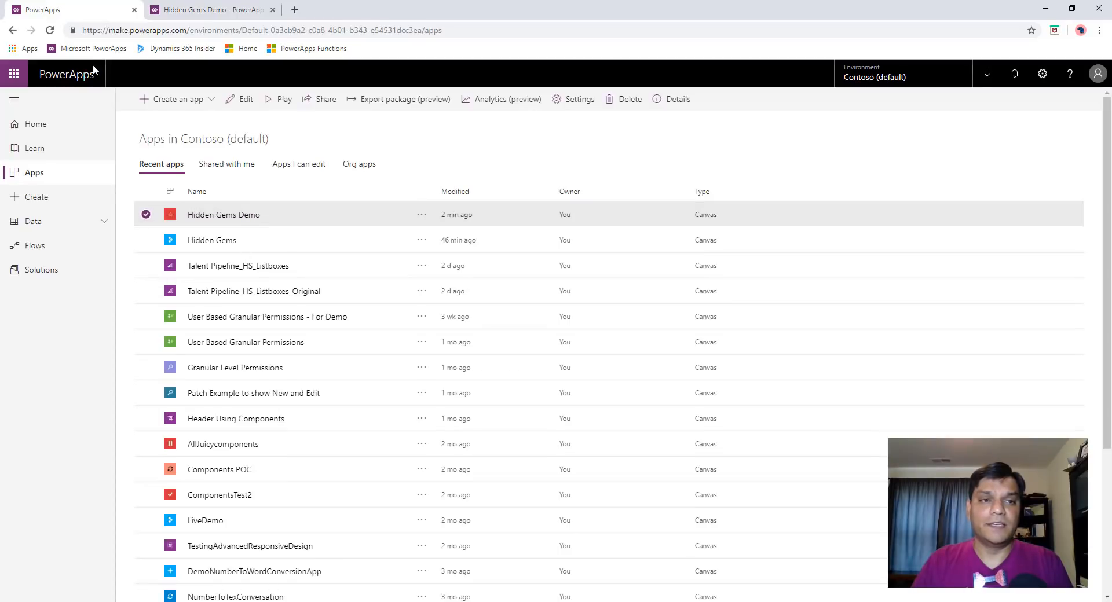
click(51, 31)
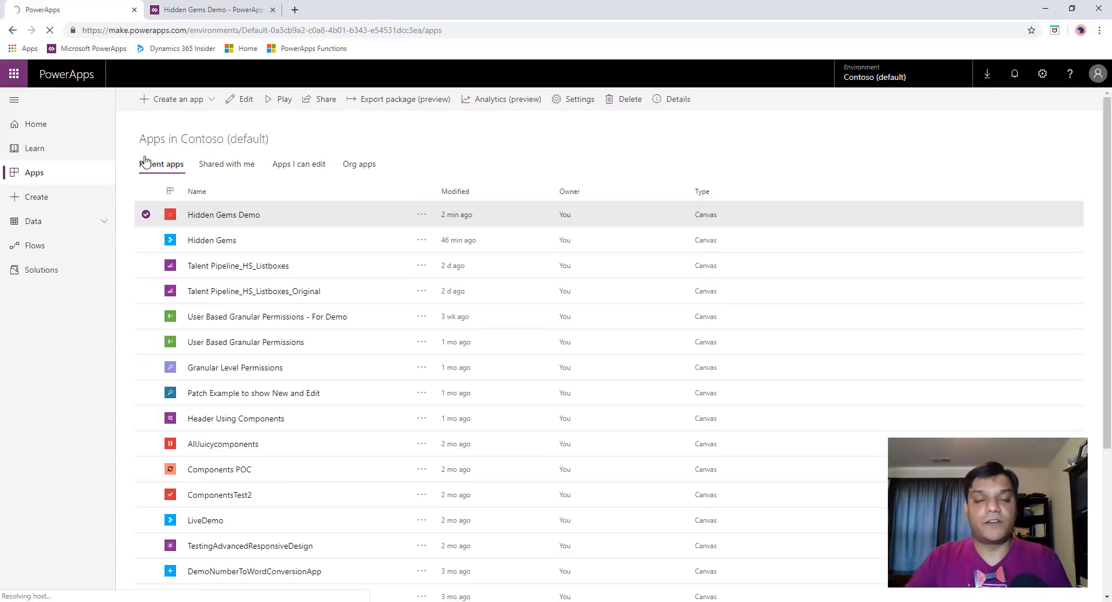
click(276, 99)
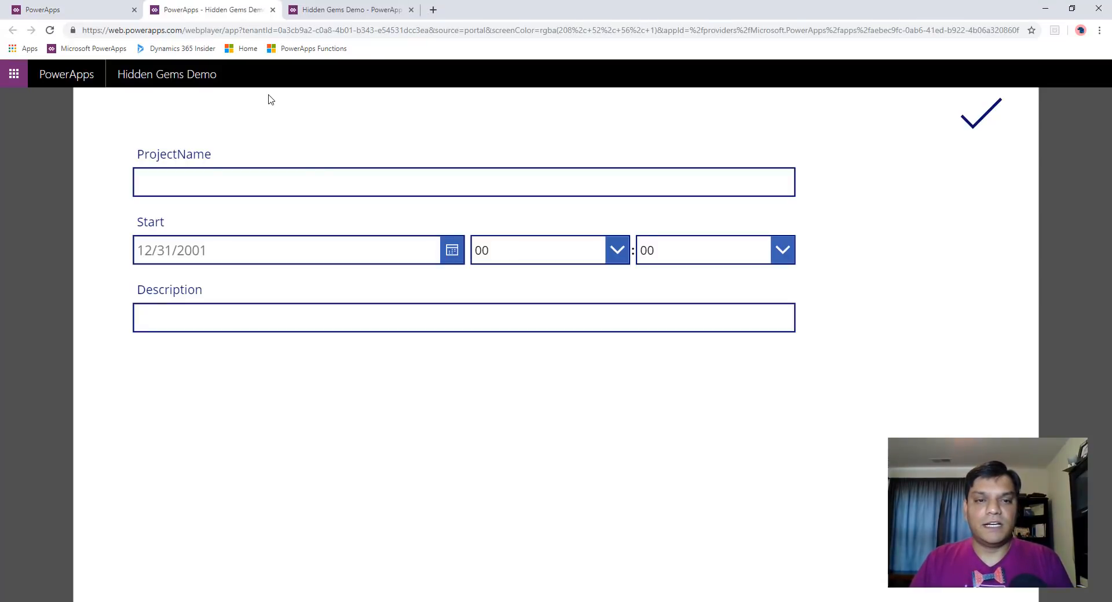
Step: Enter Test as the ProjectName in the running app's form without submitting it
click(301, 173)
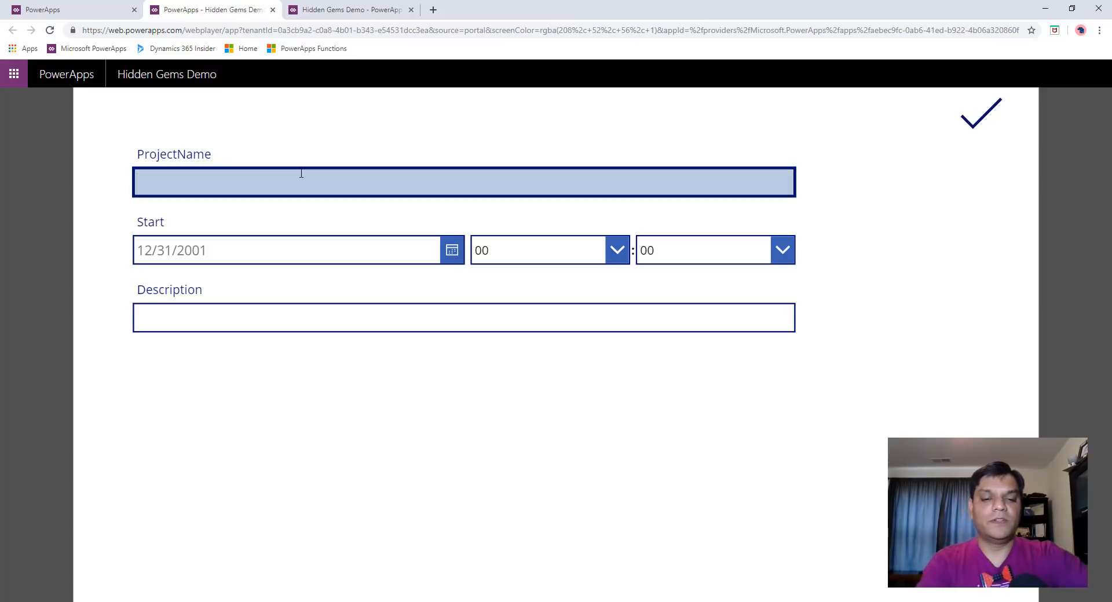
click(288, 121)
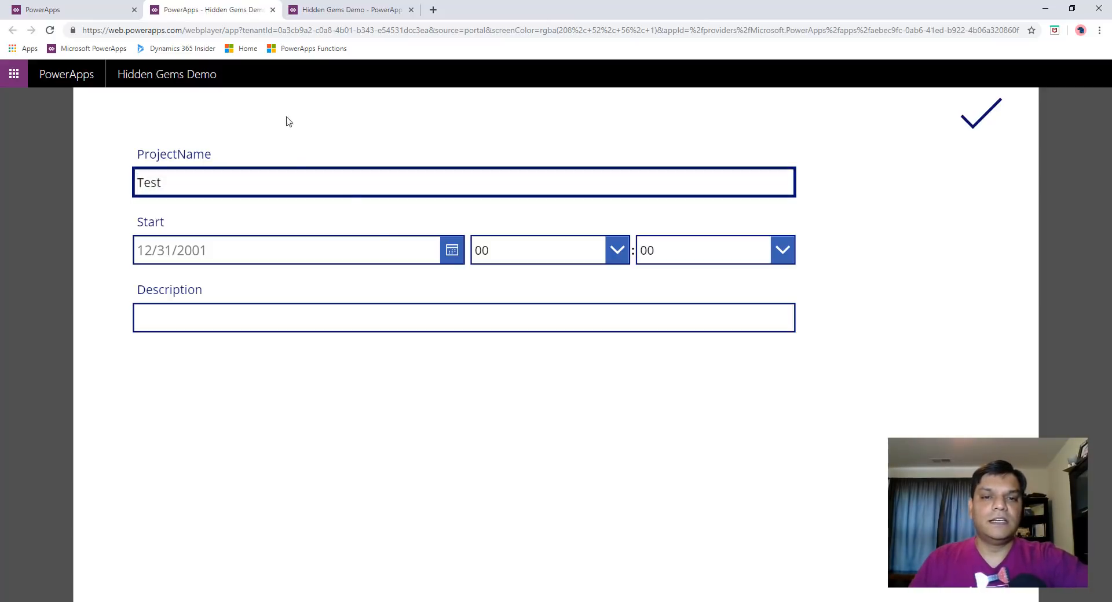
Step: Set Start to 6/23/2019 and Description to testing in the running app's form, and close the app without submitting
click(452, 258)
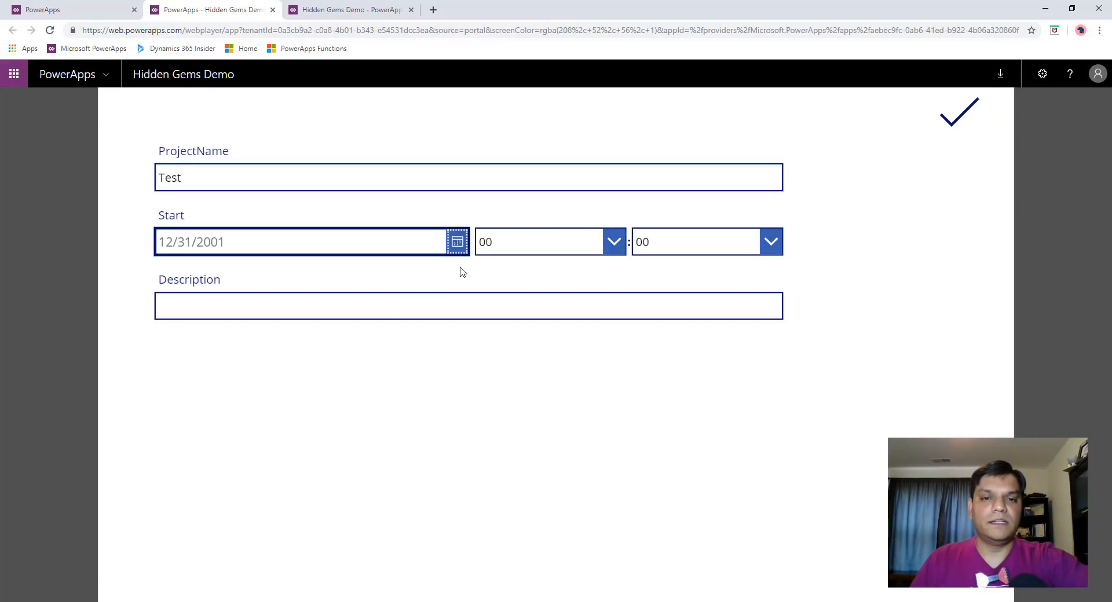
click(458, 246)
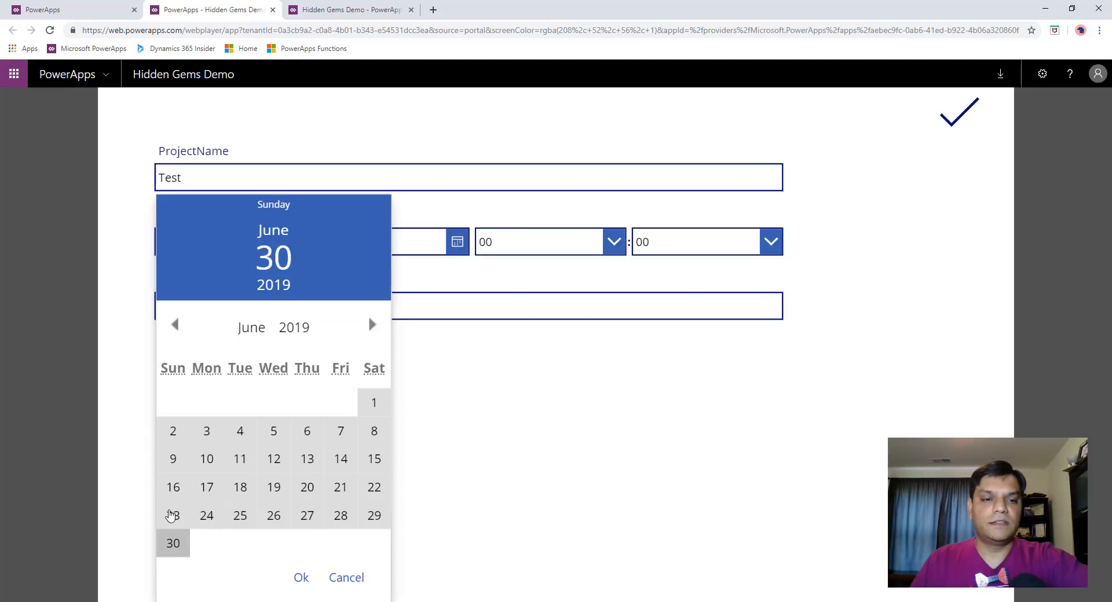
click(173, 515)
click(299, 581)
click(365, 306)
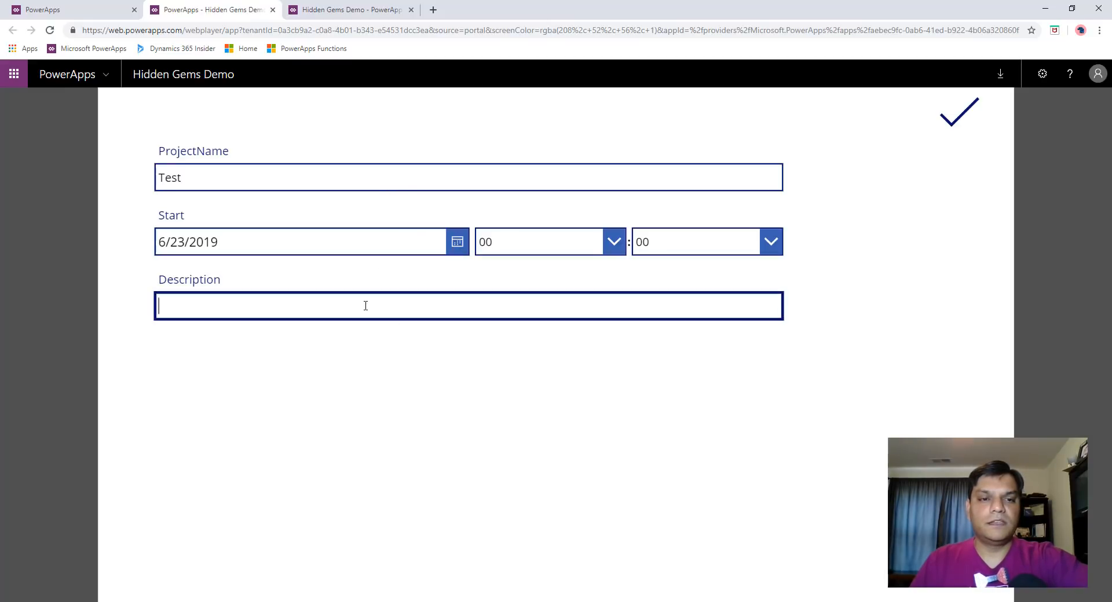
text(testing)
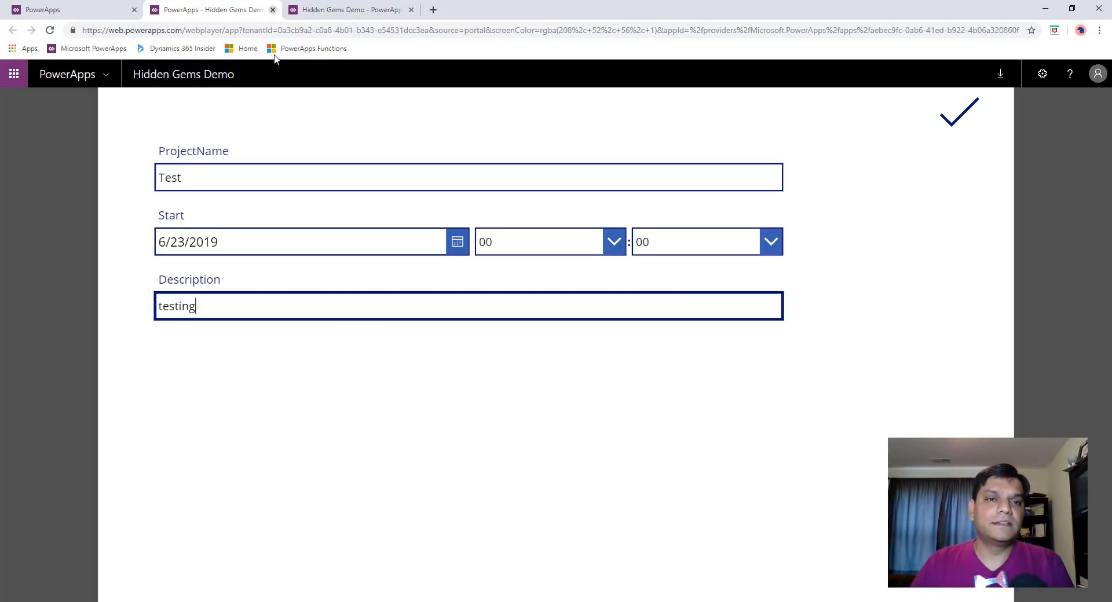
click(272, 10)
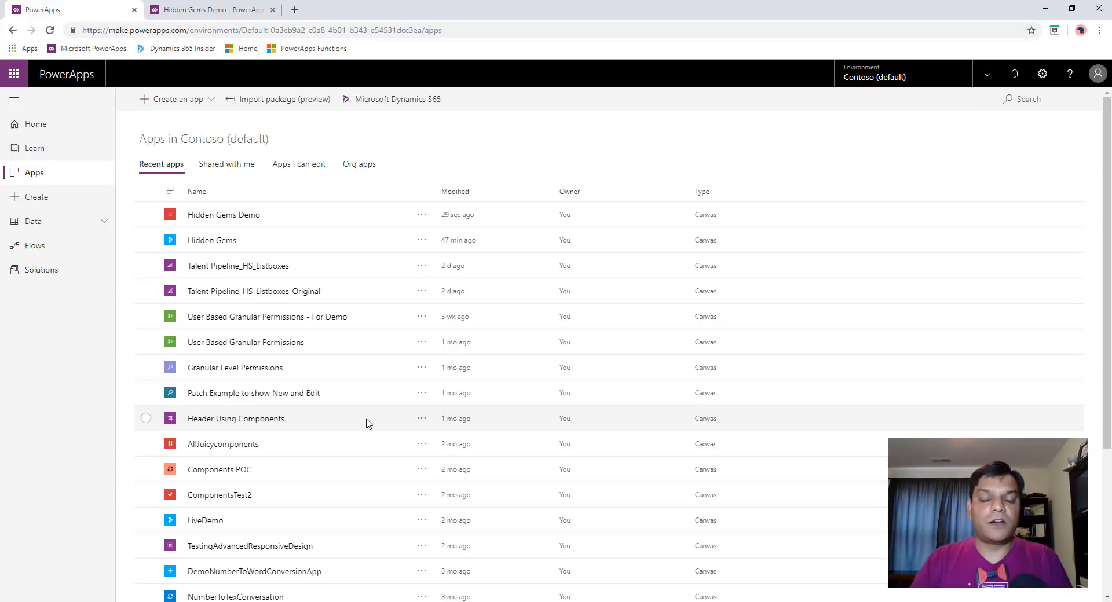
Step: Return to the Hidden Gems Demo editor and review the preview features in the app's advanced settings
click(211, 10)
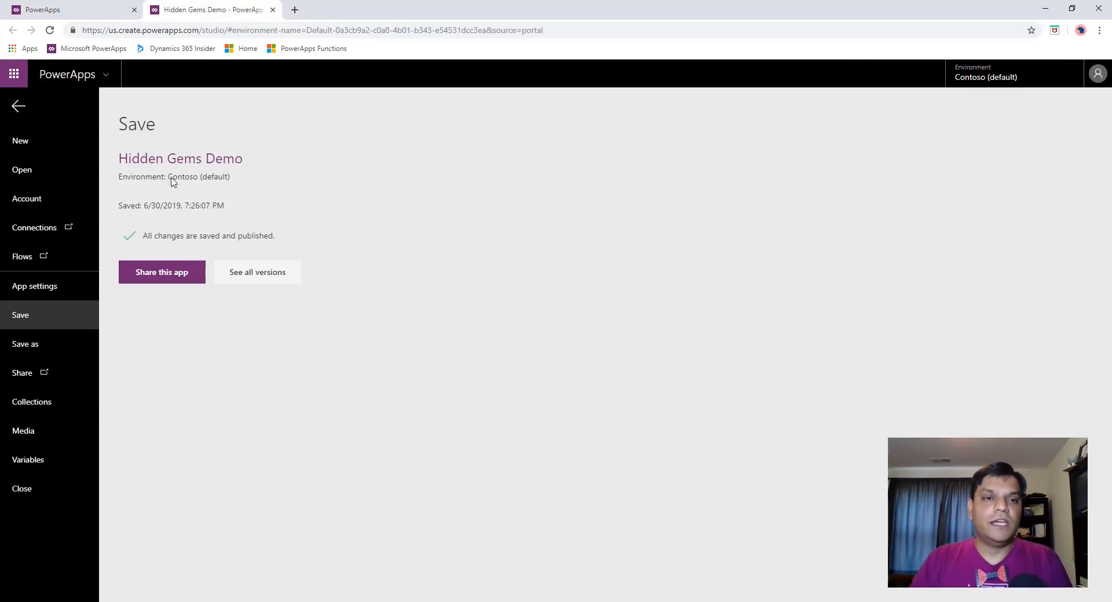
click(36, 298)
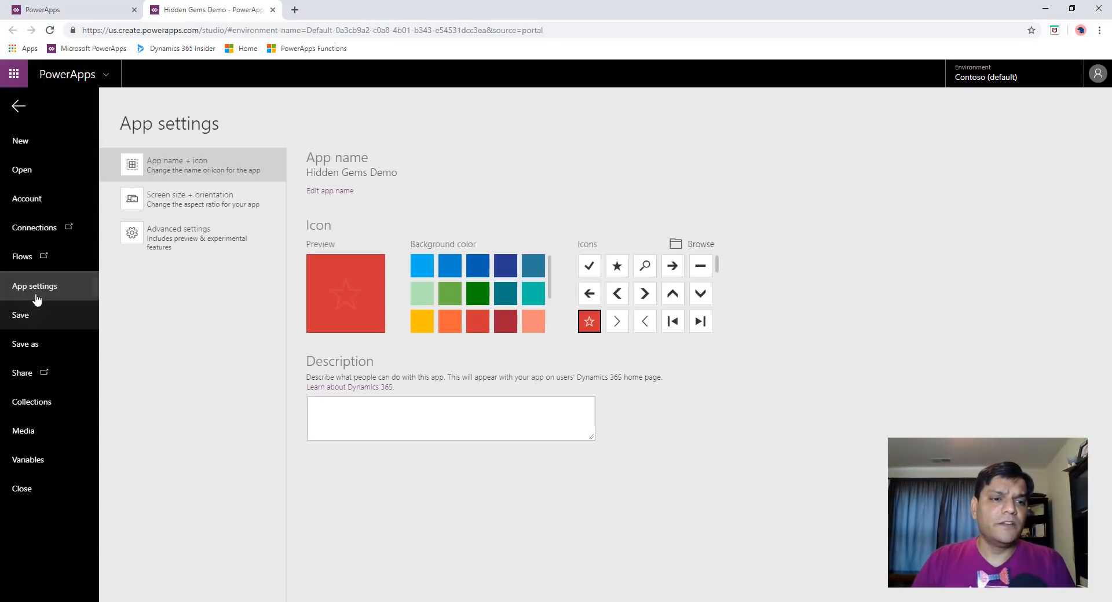
click(186, 239)
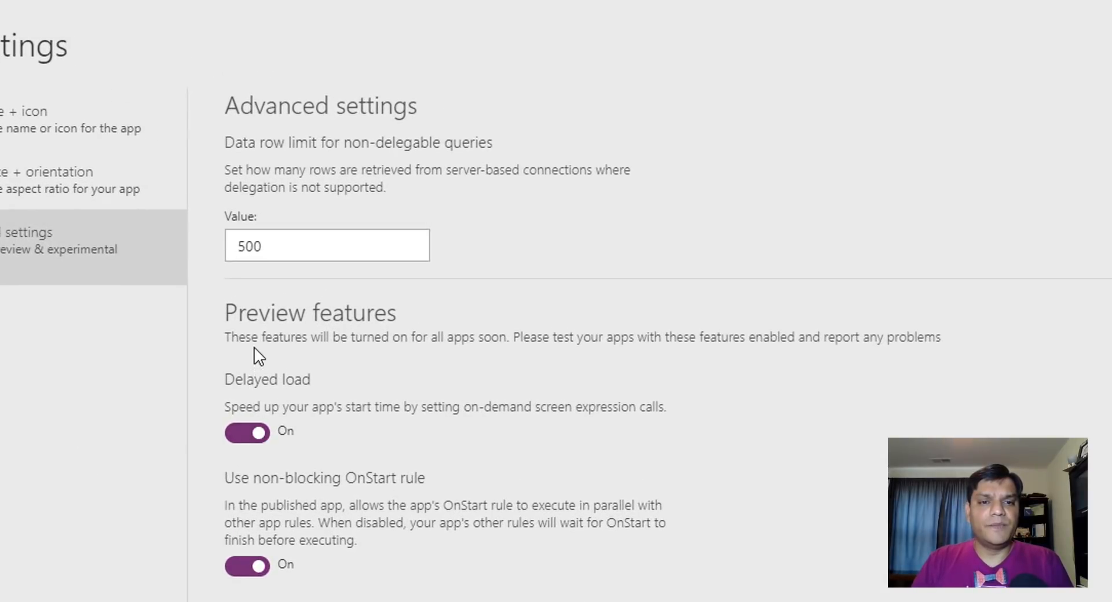
click(237, 436)
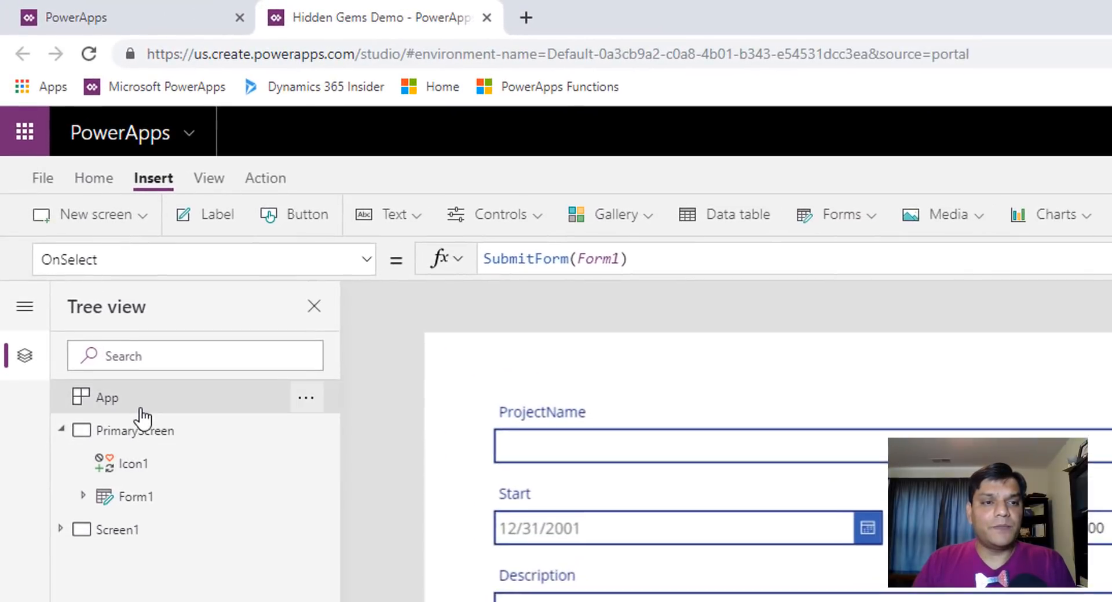
Step: Set the ConfirmExit property of the App object to true
click(71, 233)
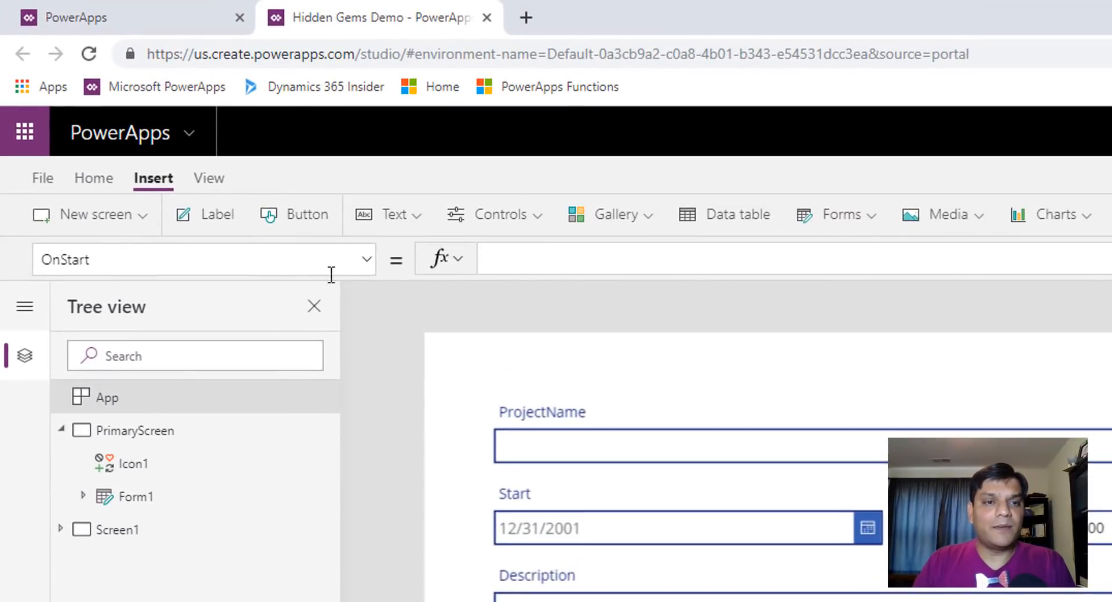
click(368, 266)
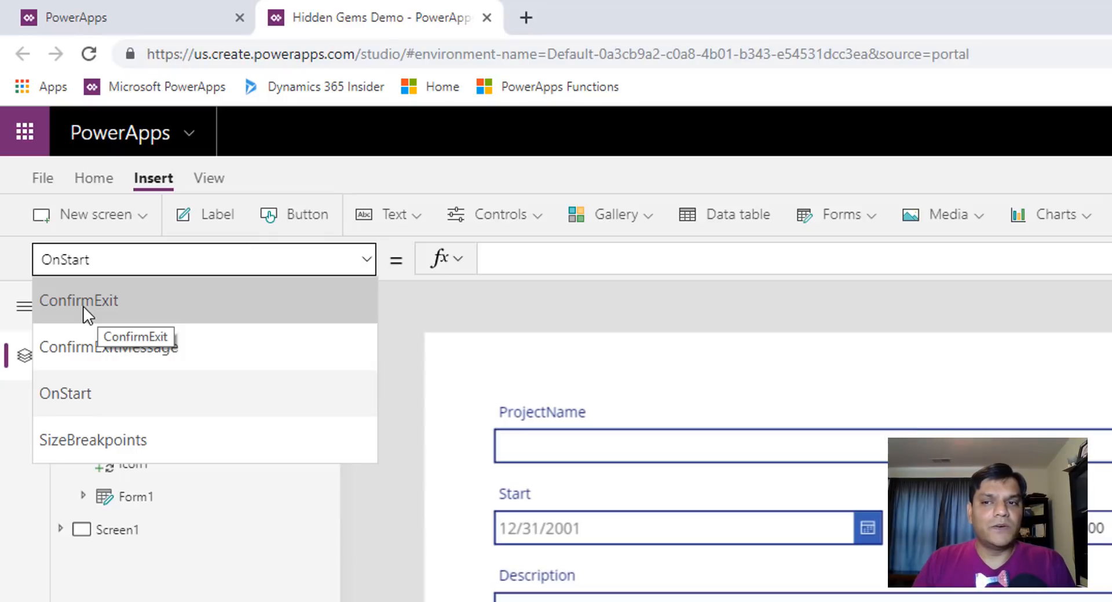
click(64, 307)
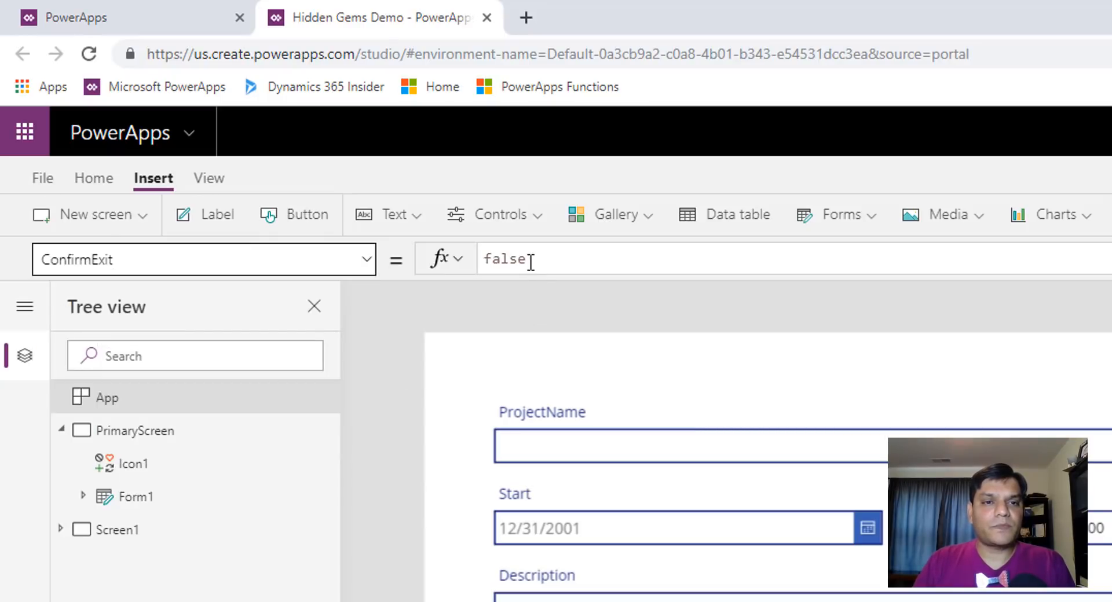
double_click(528, 261)
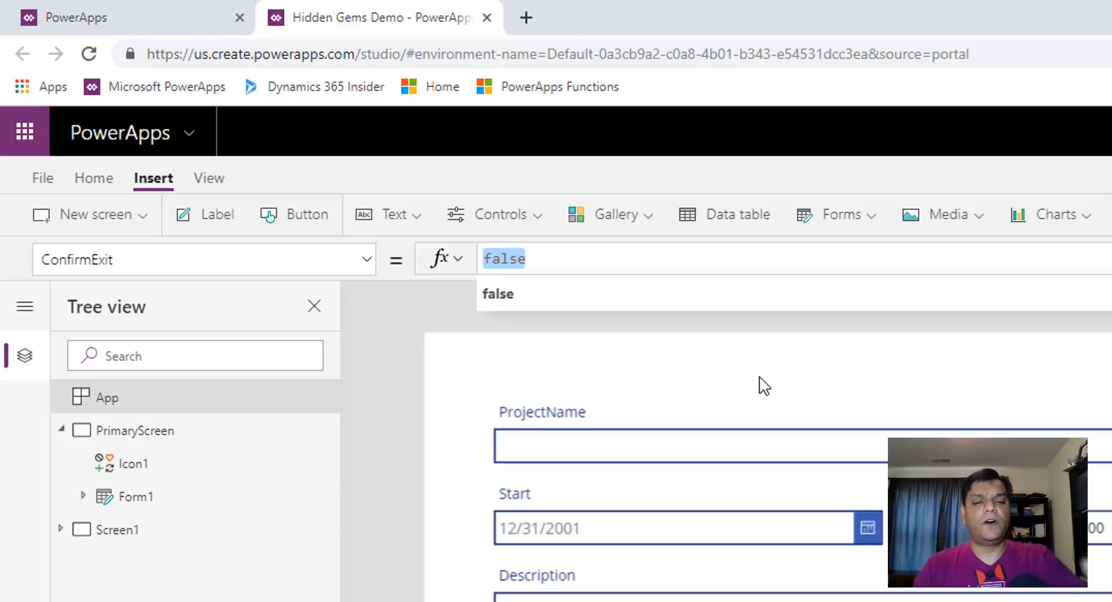
key(BackSpace)
text(tr)
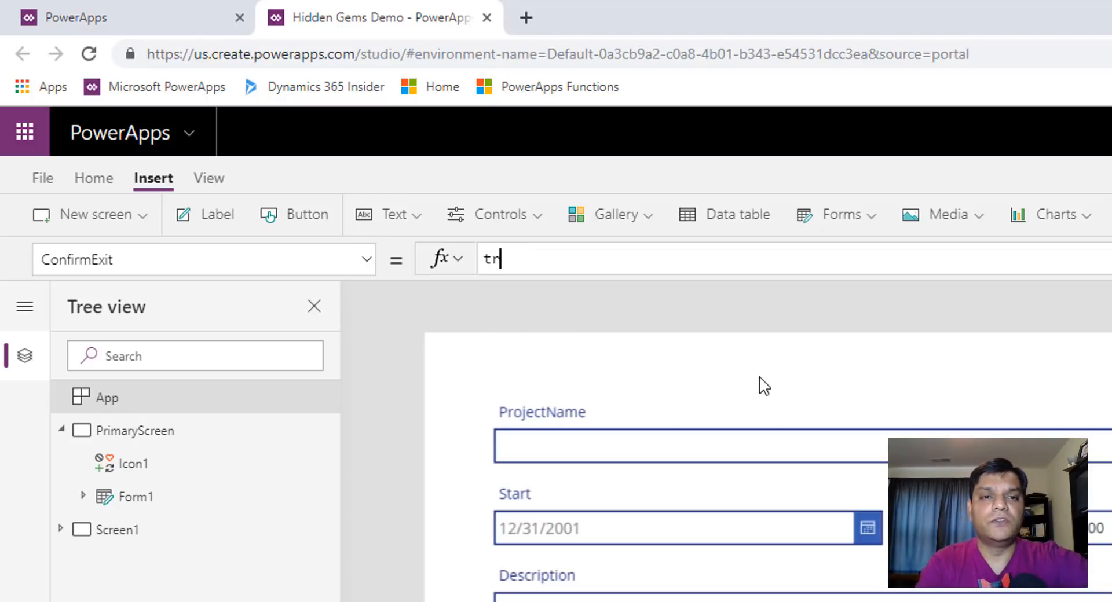
text(ue)
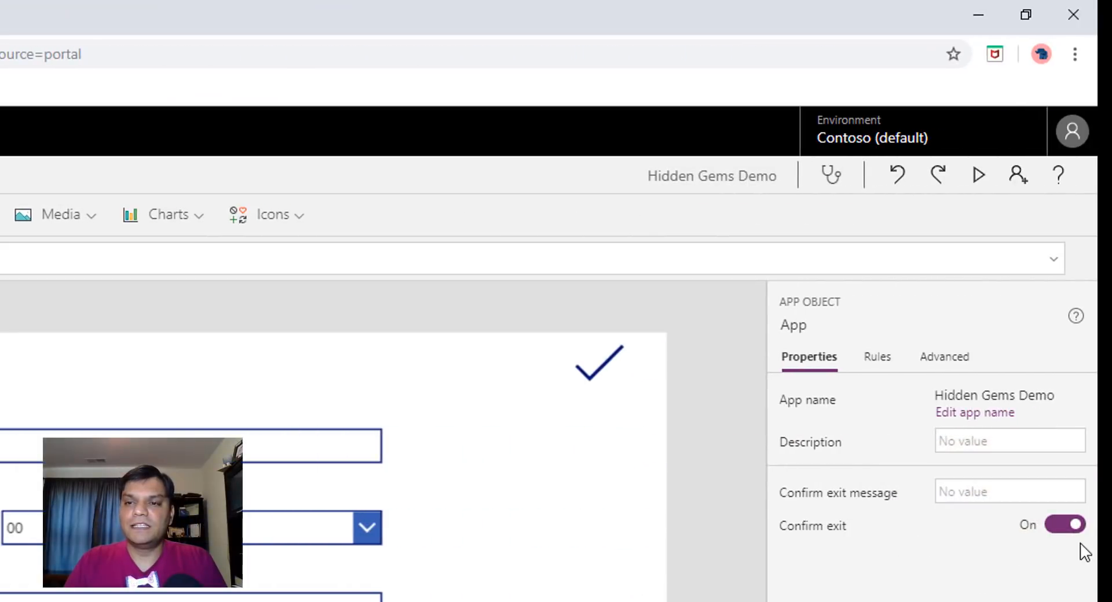
Step: Enter "You will all the information" as the App object's confirm exit message
click(1020, 501)
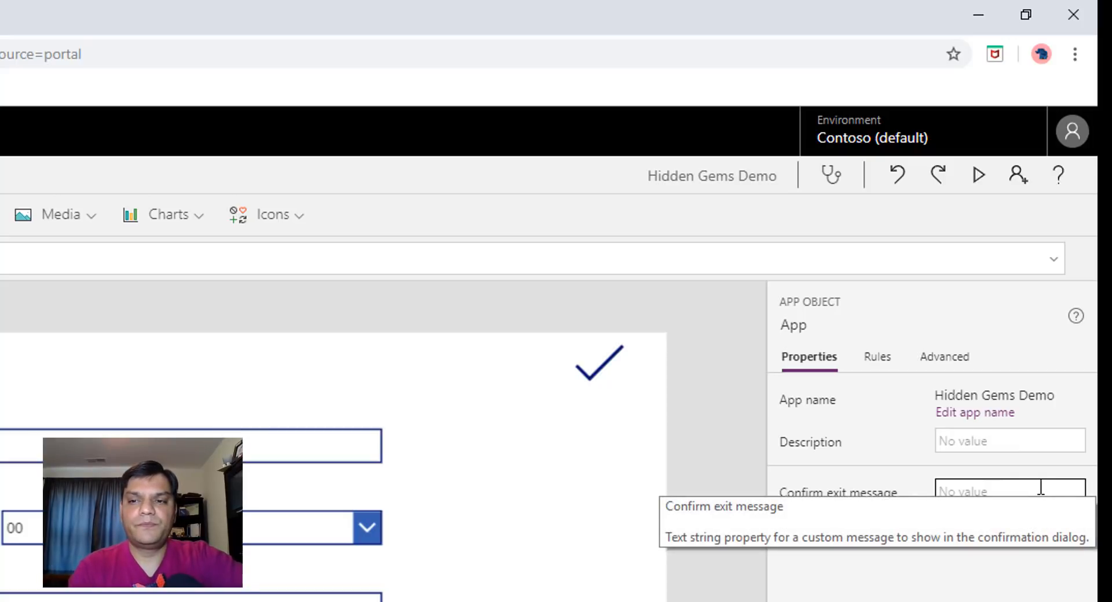
text(You might loo)
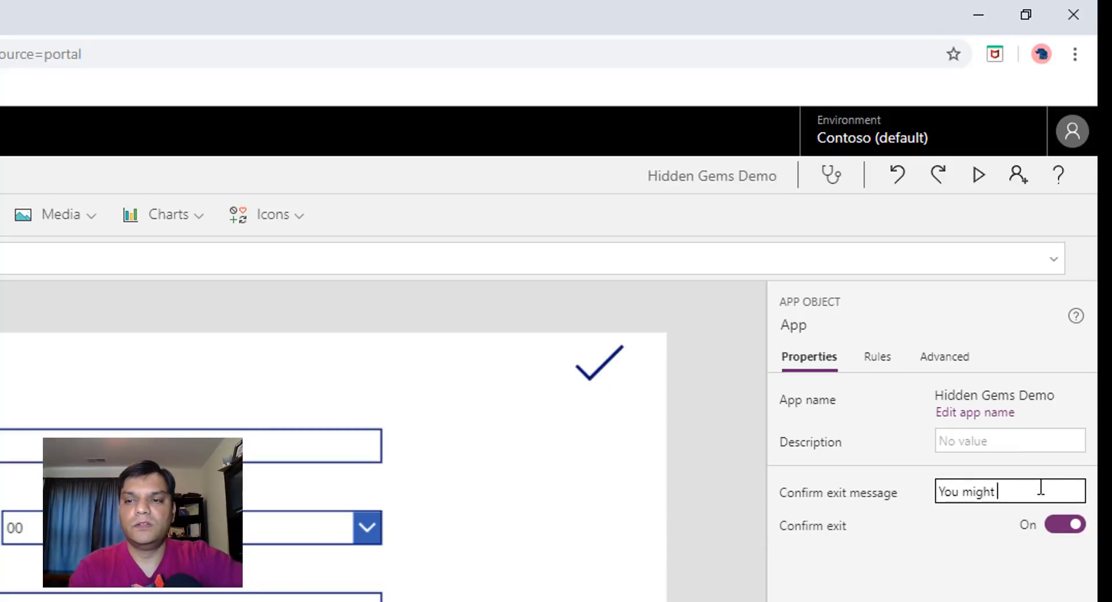
key(BackSpace)
key(BackSpace)
key(BackSpace)
key(BackSpace)
key(BackSpace)
key(BackSpace)
key(BackSpace)
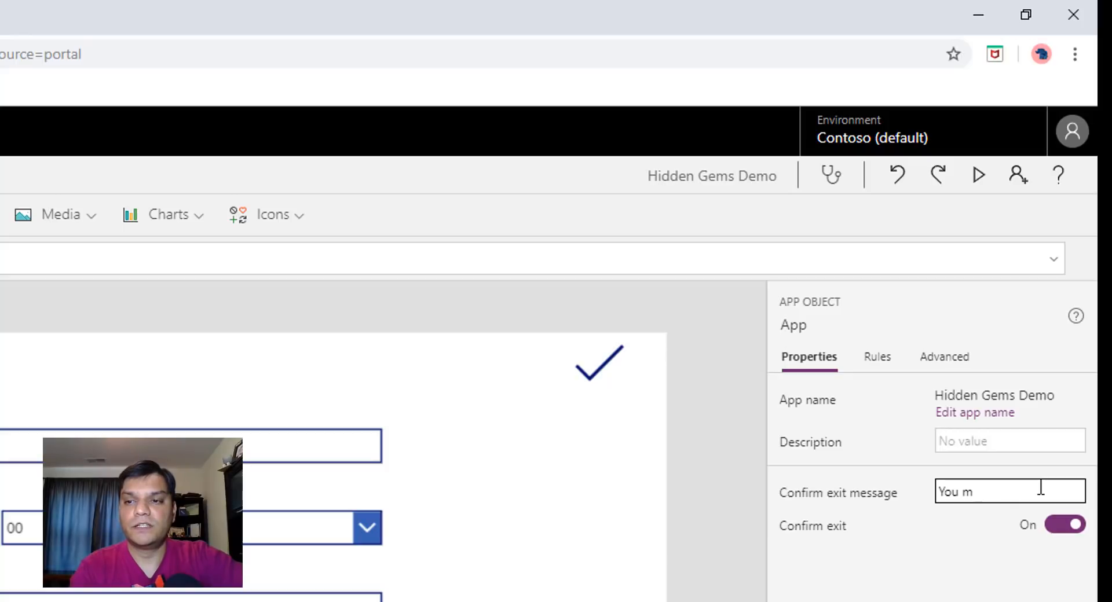
text(l the information)
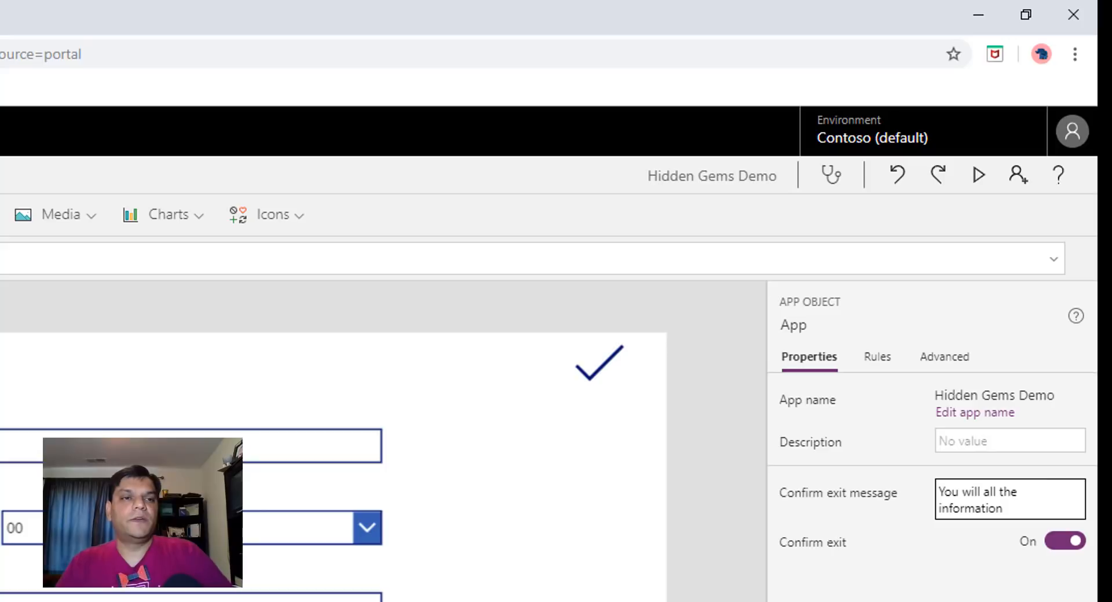
Step: Save the app with the confirm exit settings and publish this version
key(F5)
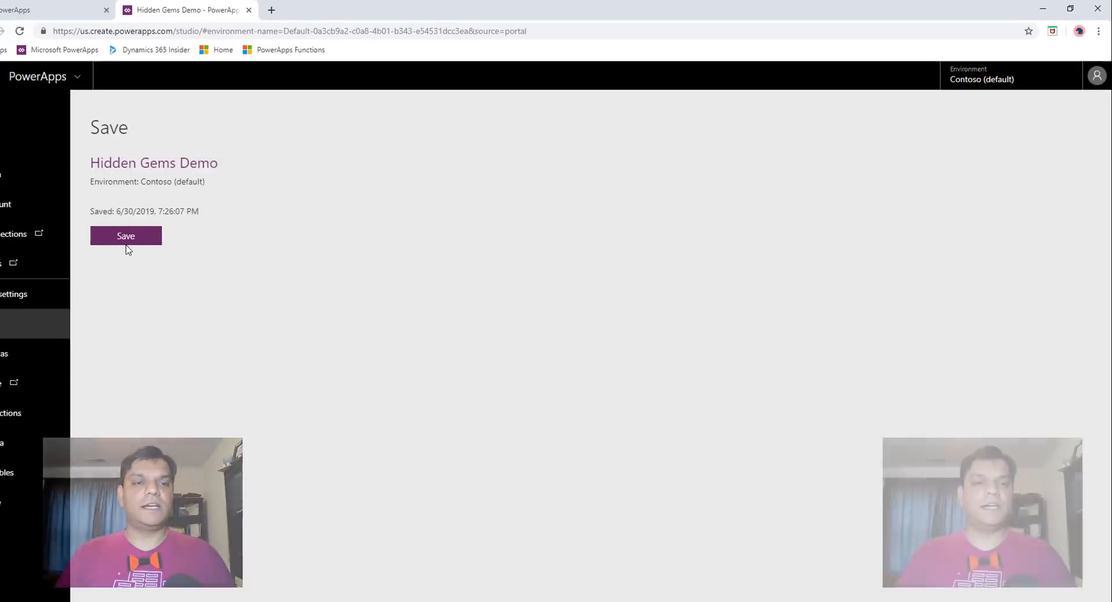
click(127, 243)
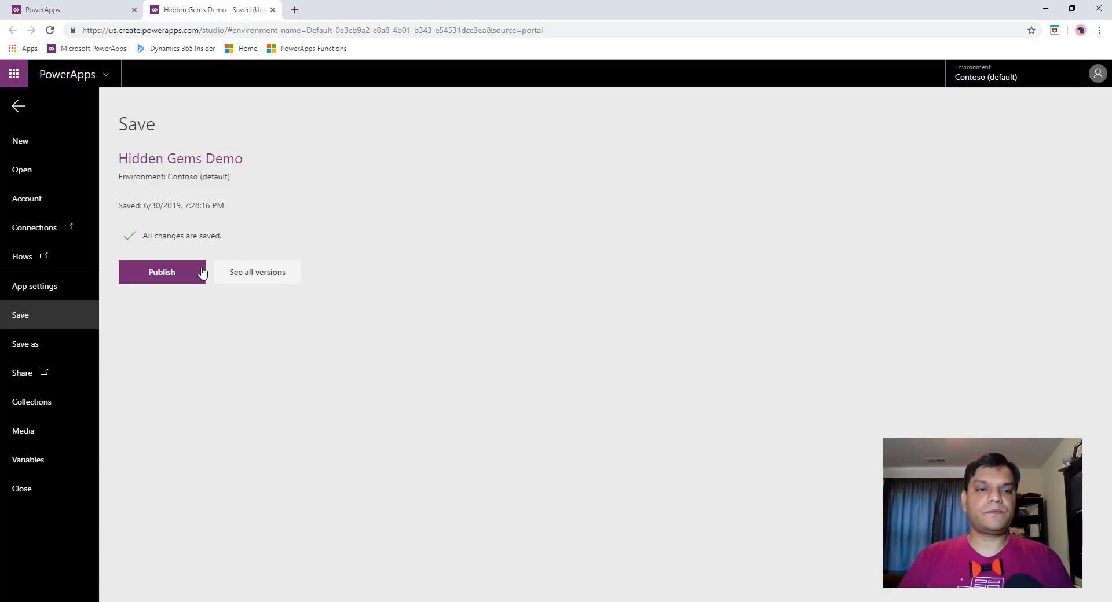
click(202, 272)
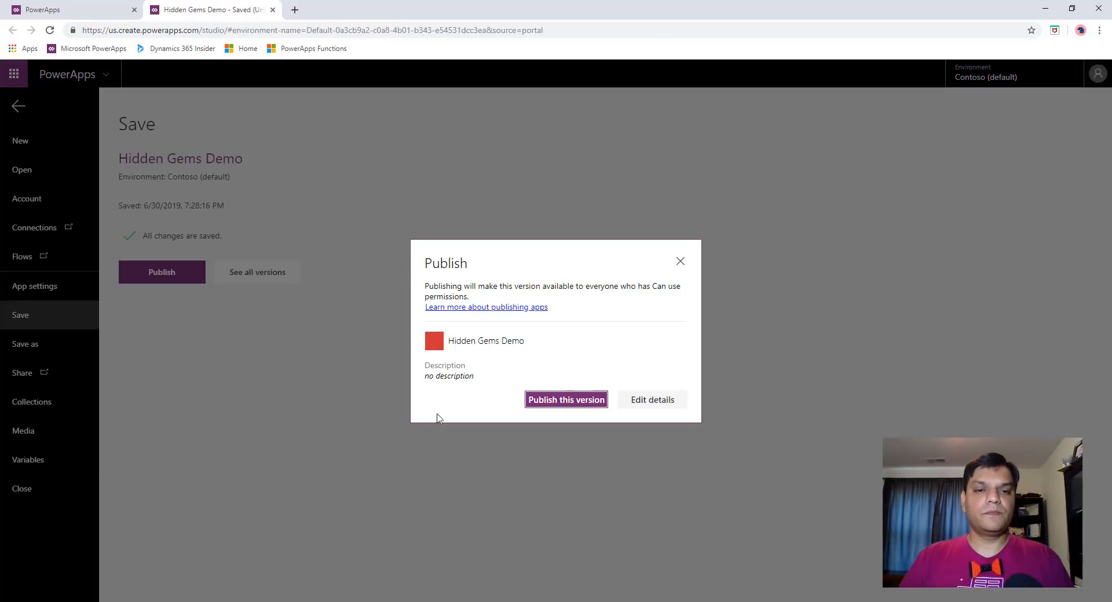
click(573, 401)
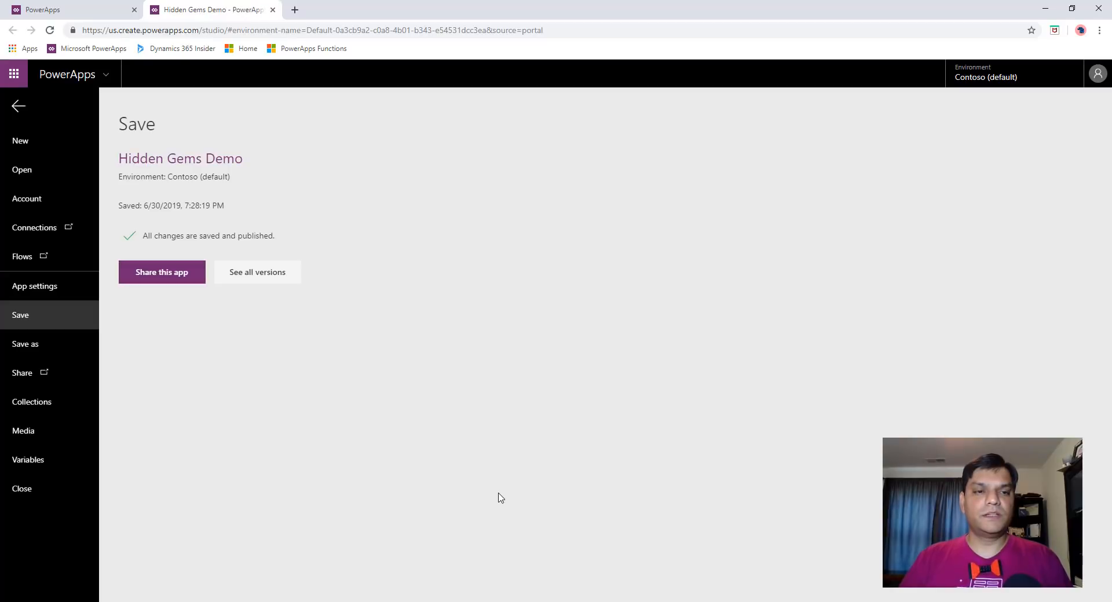
Step: Refresh the apps list in the PowerApps portal and play the newly published Hidden Gems Demo app
click(58, 10)
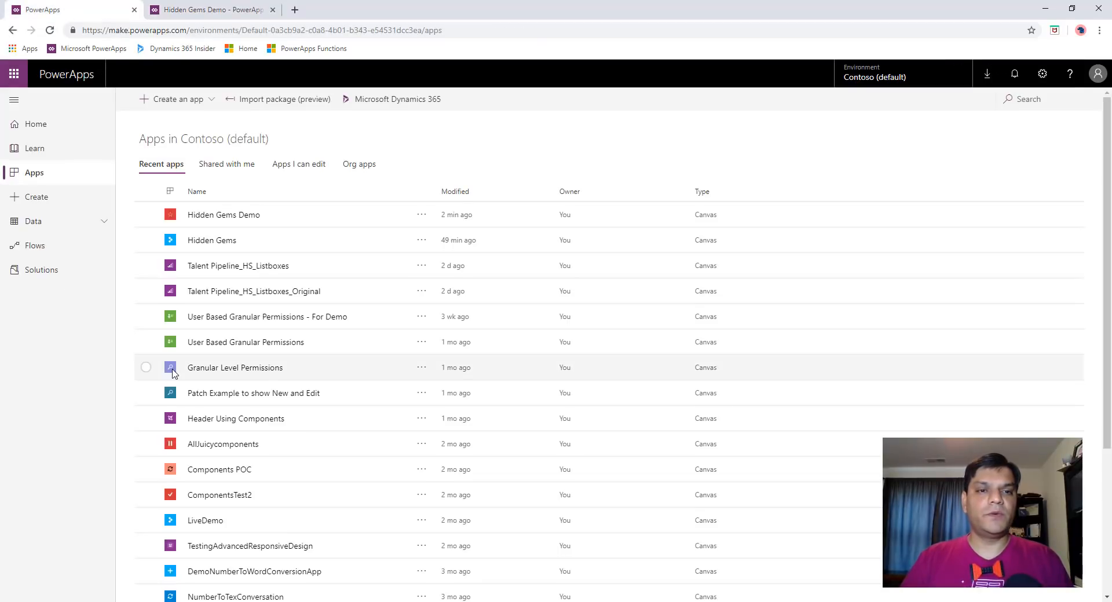
click(52, 51)
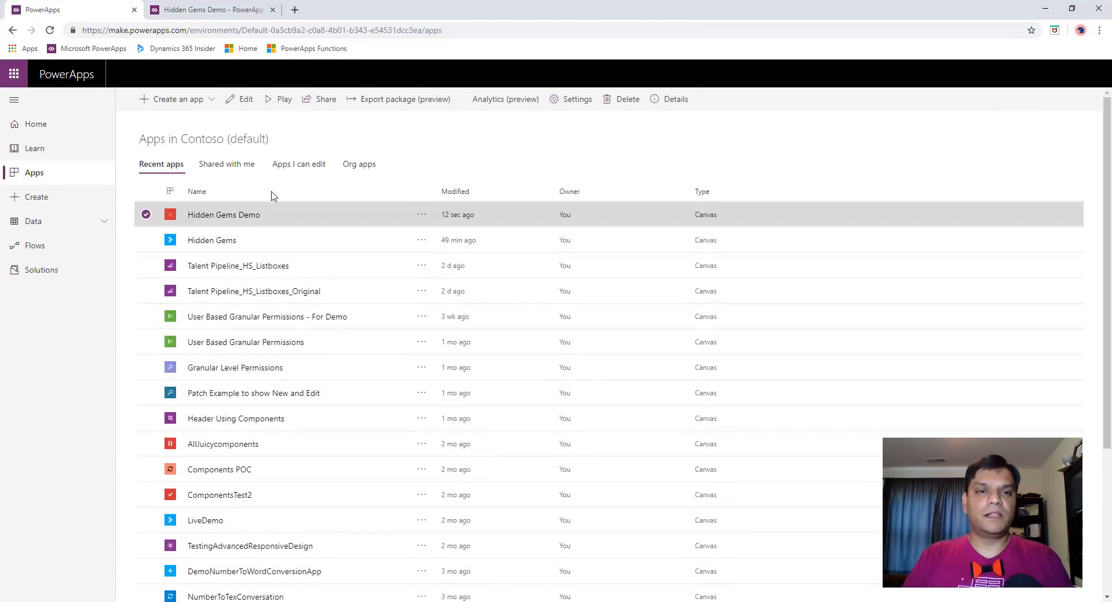
click(284, 101)
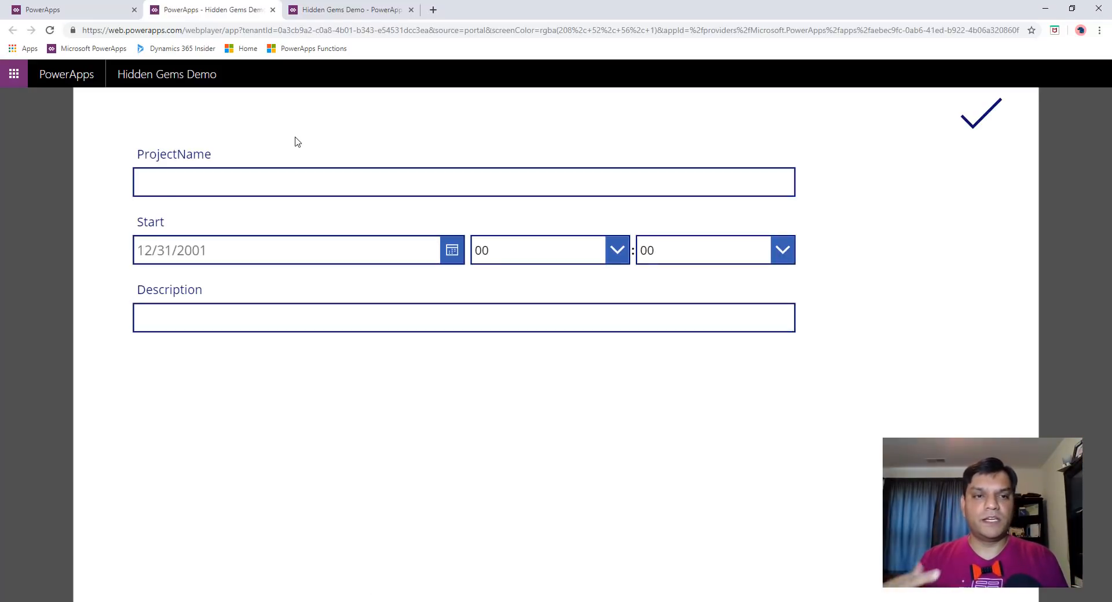
Step: Fill in the running app's form with ProjectName testing the new feature, Start 6/26/2019 and Description test, leaving it unsubmitted
click(280, 182)
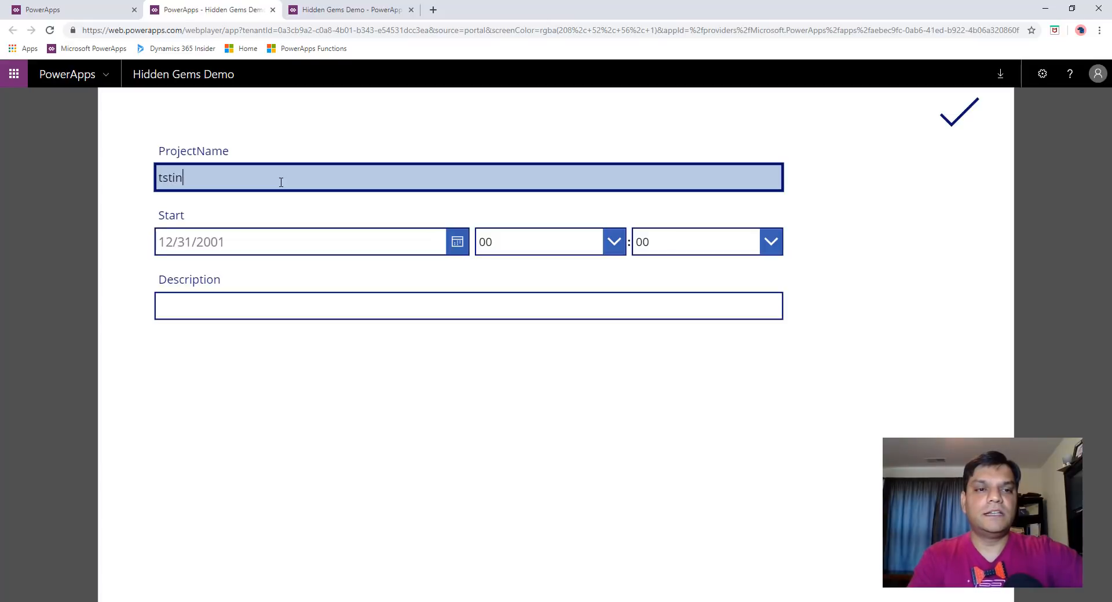
text(testing the new feature)
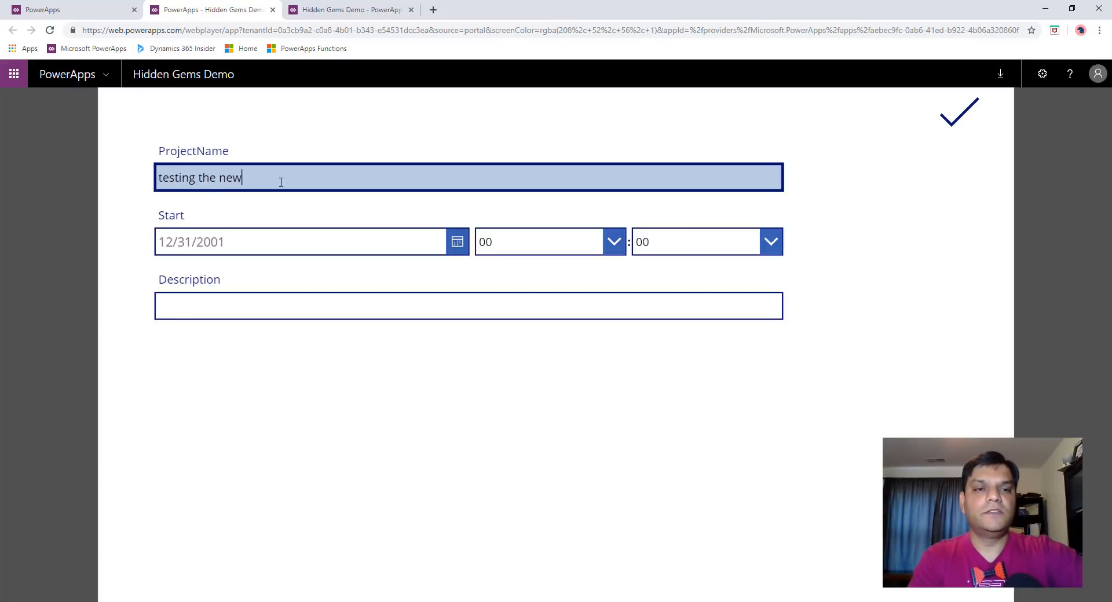
click(457, 242)
click(274, 515)
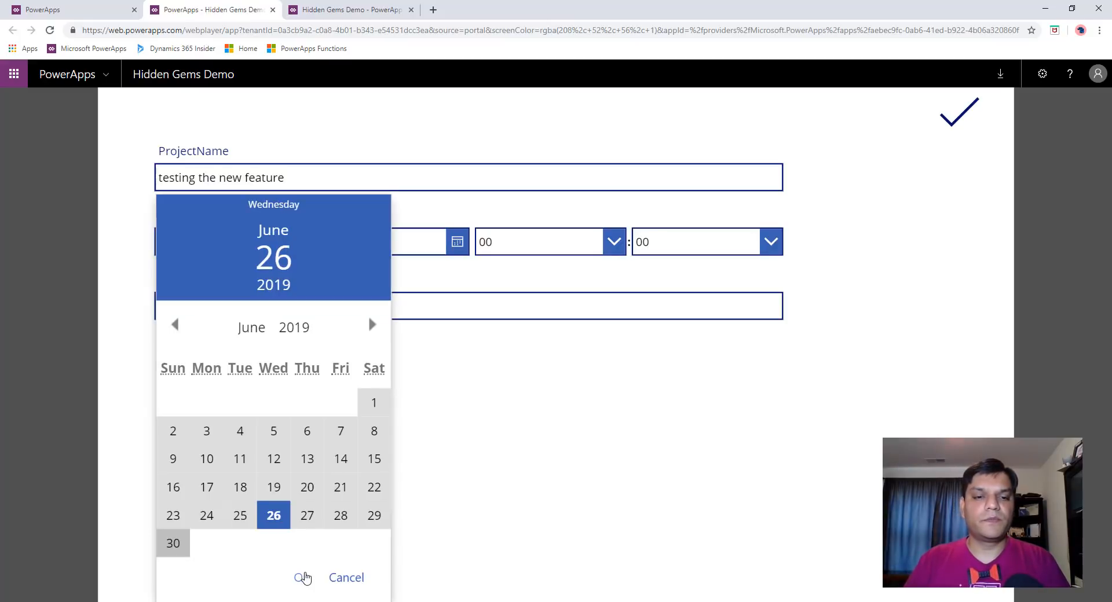
click(301, 577)
click(197, 301)
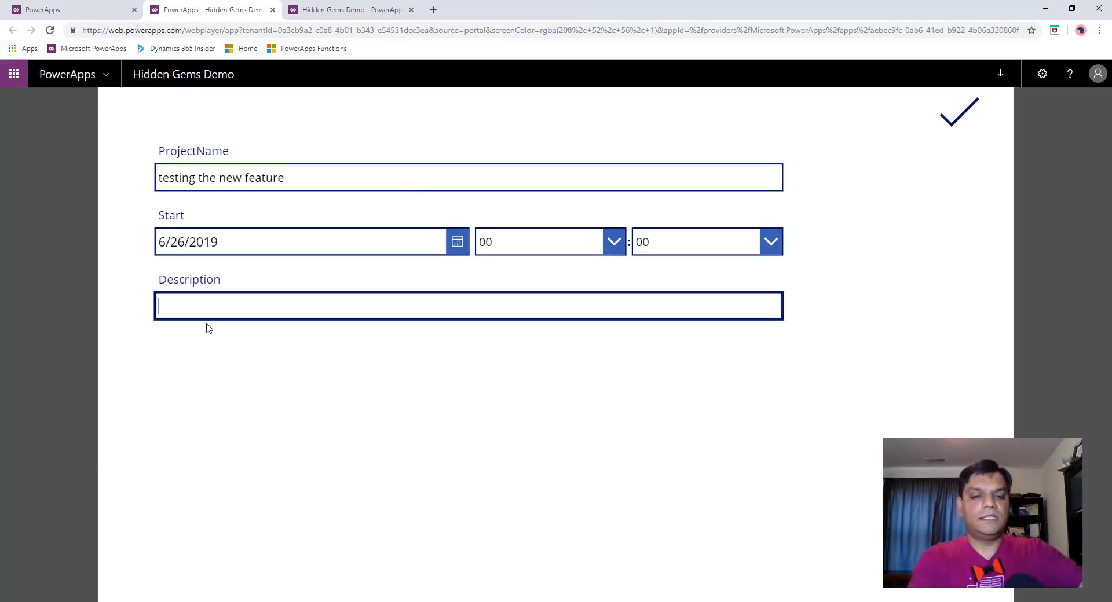
text(test)
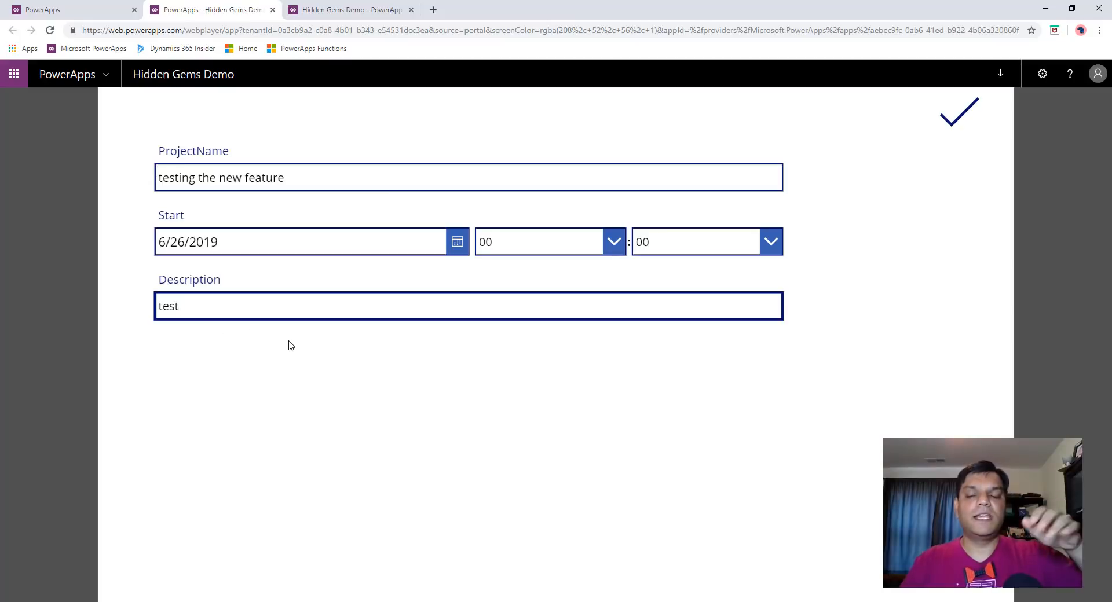
Step: Test the exit confirmation by closing the running app and the whole browser window, cancelling the exit both times
click(272, 10)
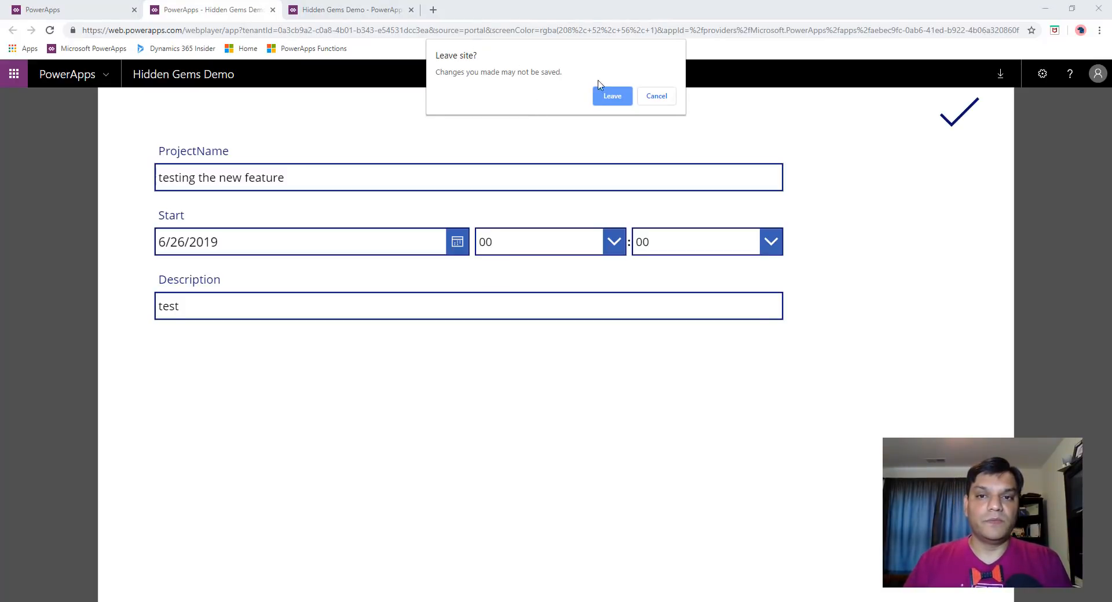
click(656, 98)
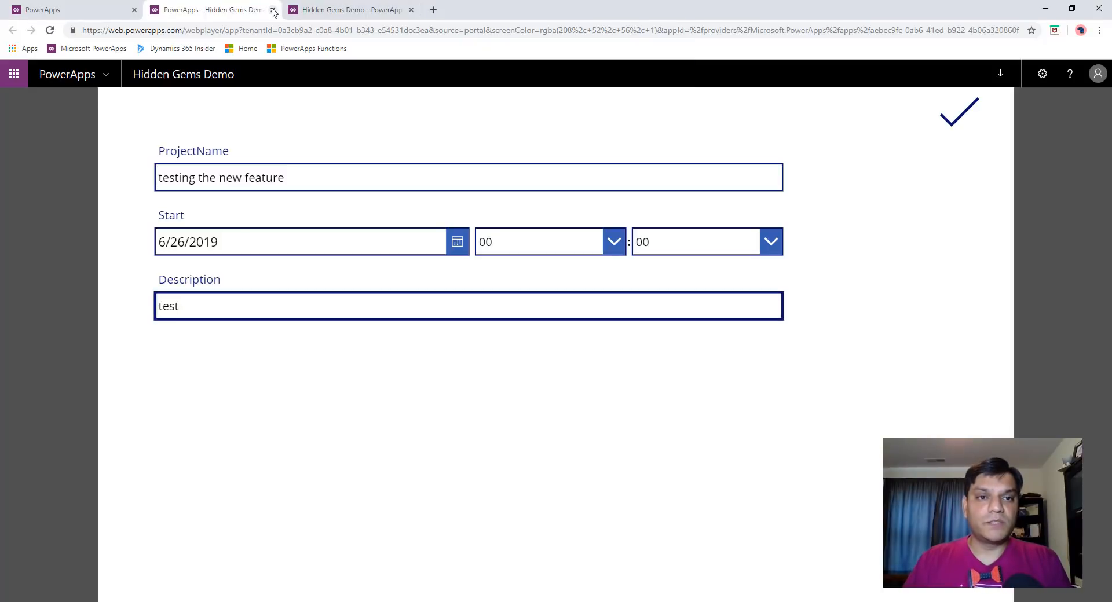
click(1106, 7)
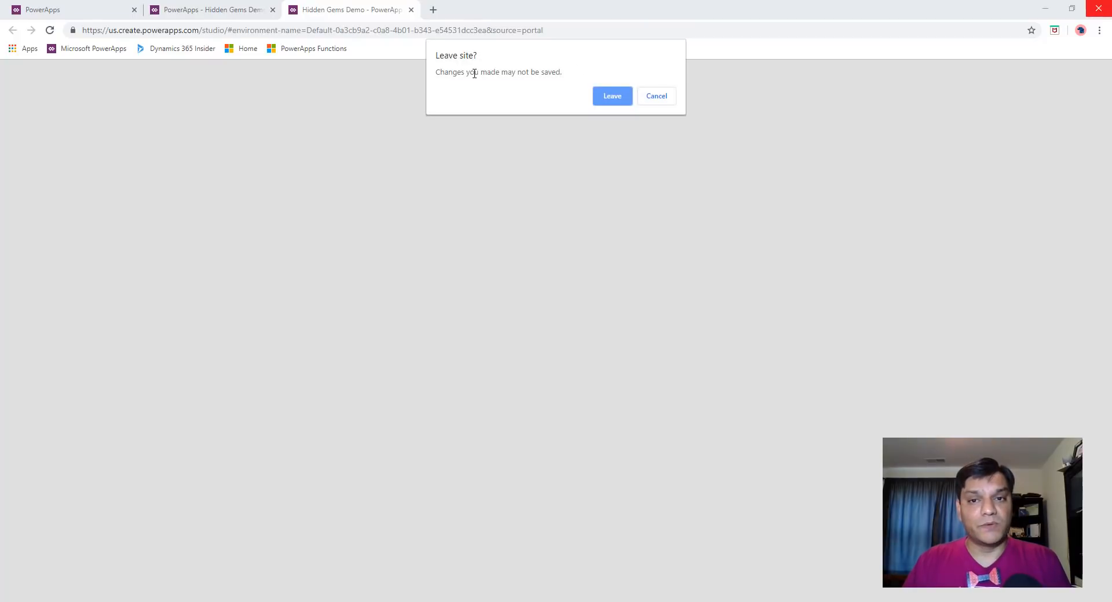
click(656, 96)
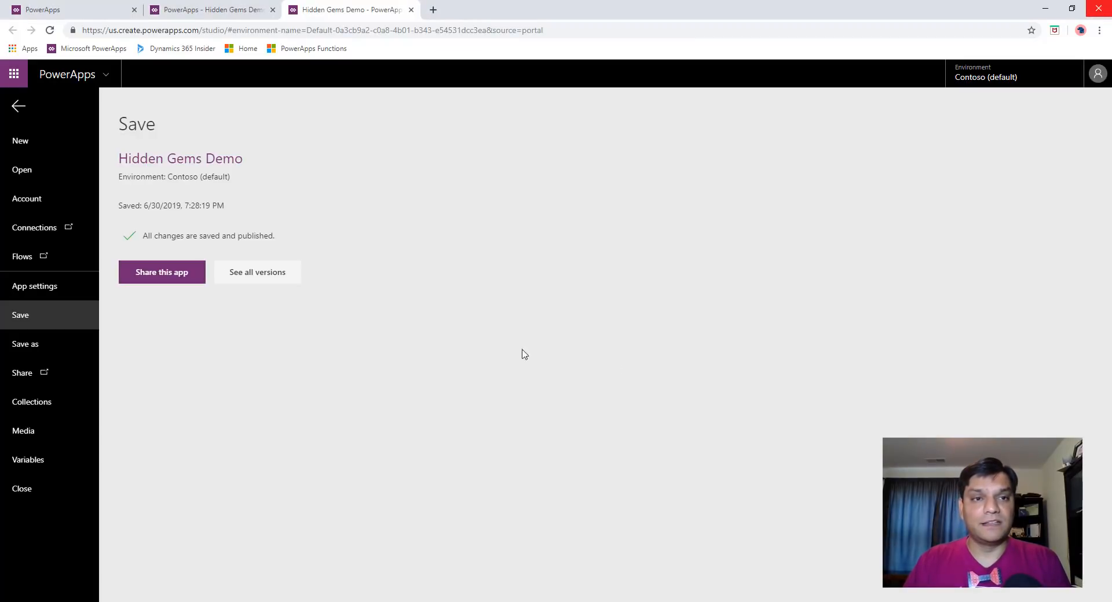
Step: Repeat the exit confirmation test on the running app's tab and the browser window, cancelling each exit
click(215, 10)
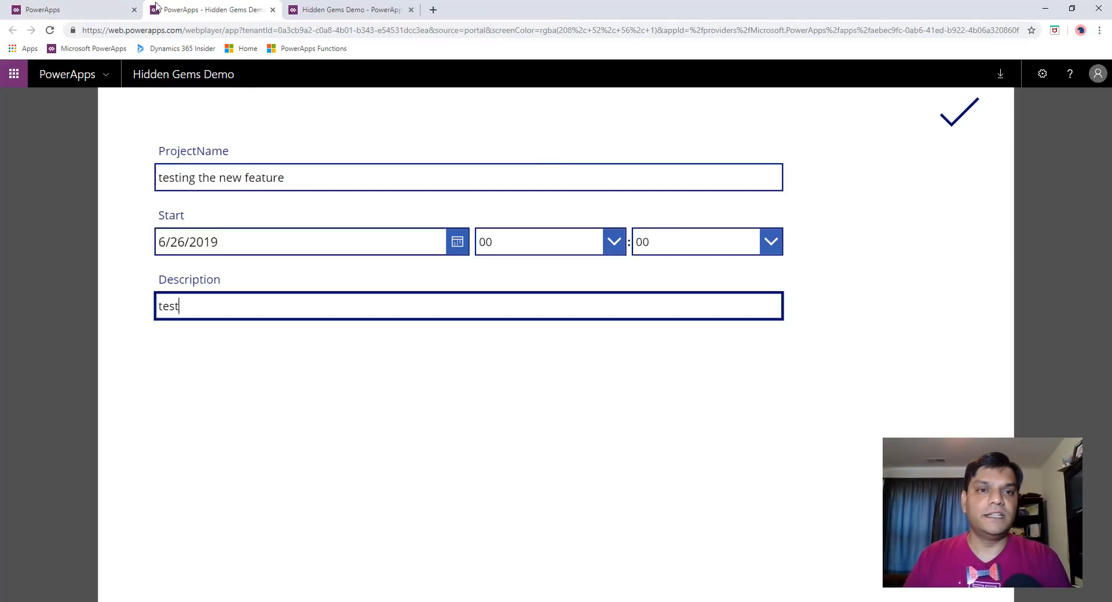
click(273, 10)
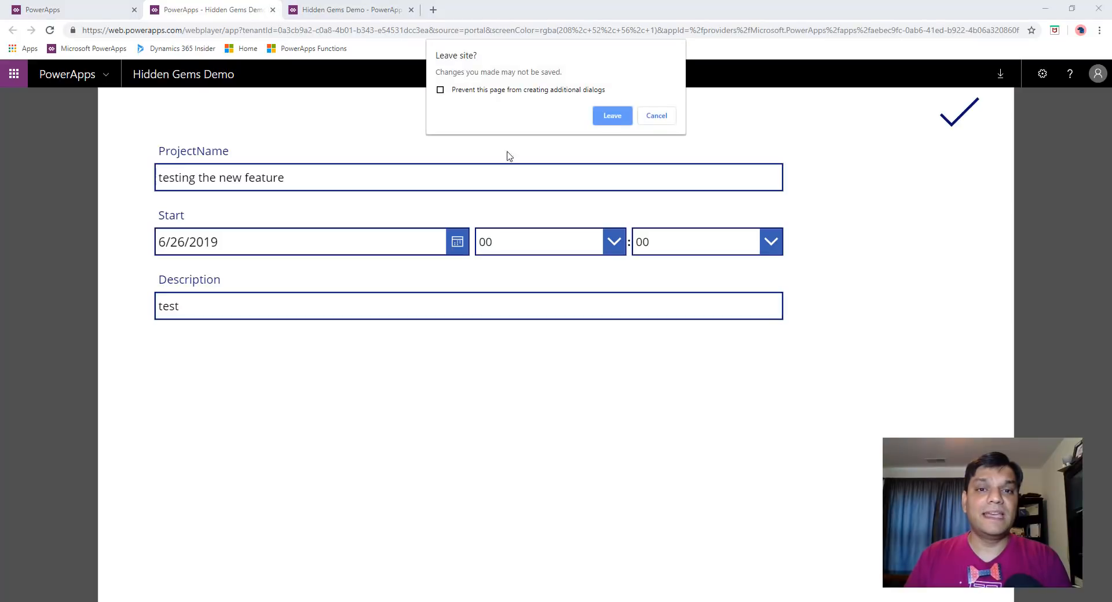
click(656, 116)
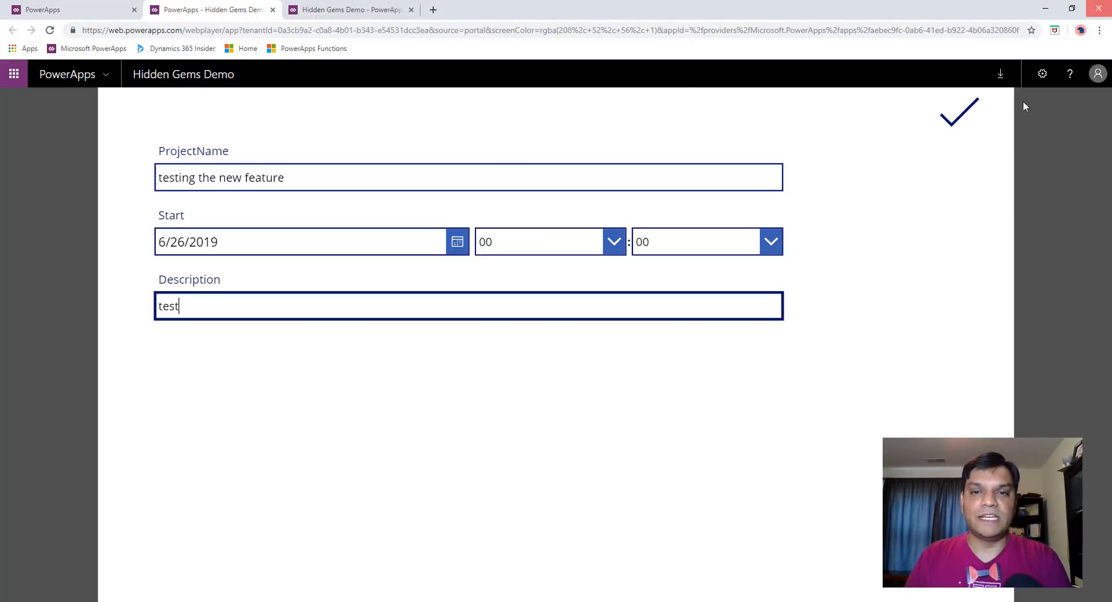
click(1097, 5)
click(657, 116)
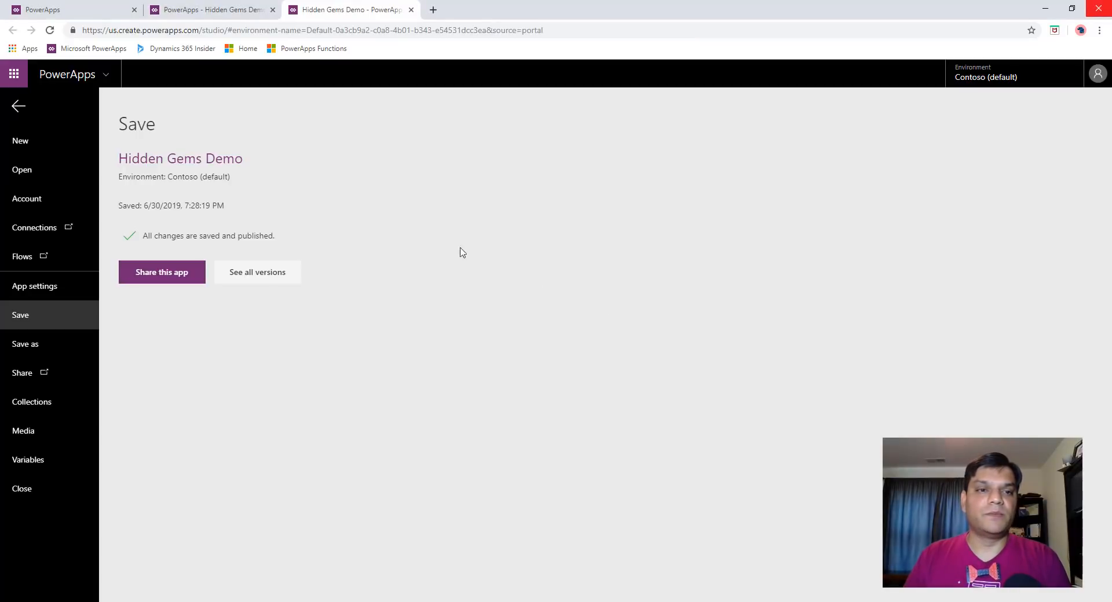
Step: Return the studio from the Save page to the canvas and close the running app, leaving its unsaved form entries
click(16, 107)
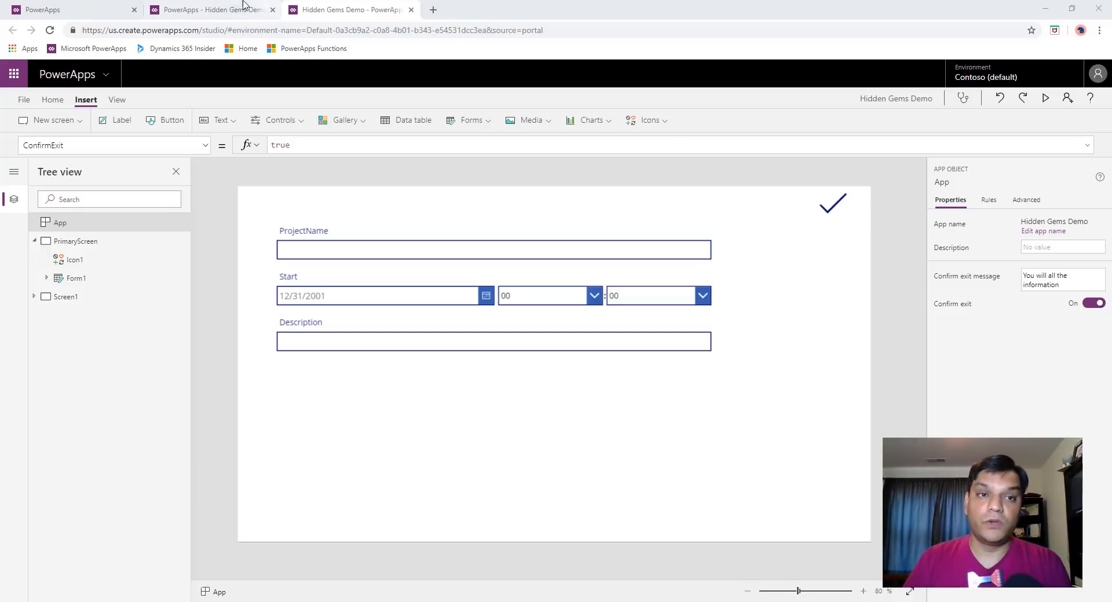
click(32, 103)
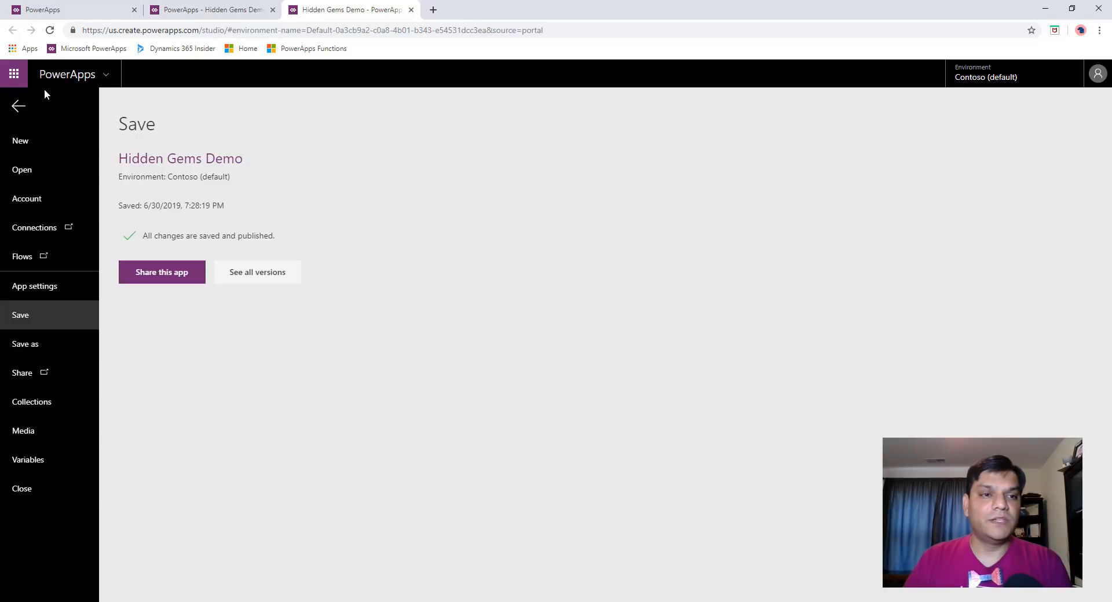
click(23, 111)
click(68, 9)
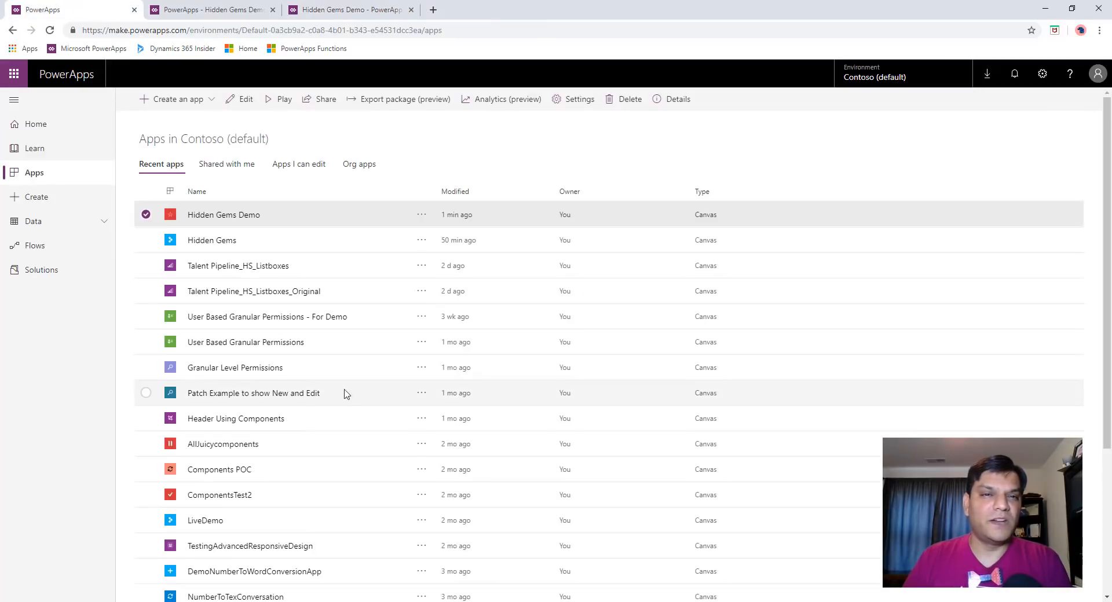
click(393, 10)
click(278, 11)
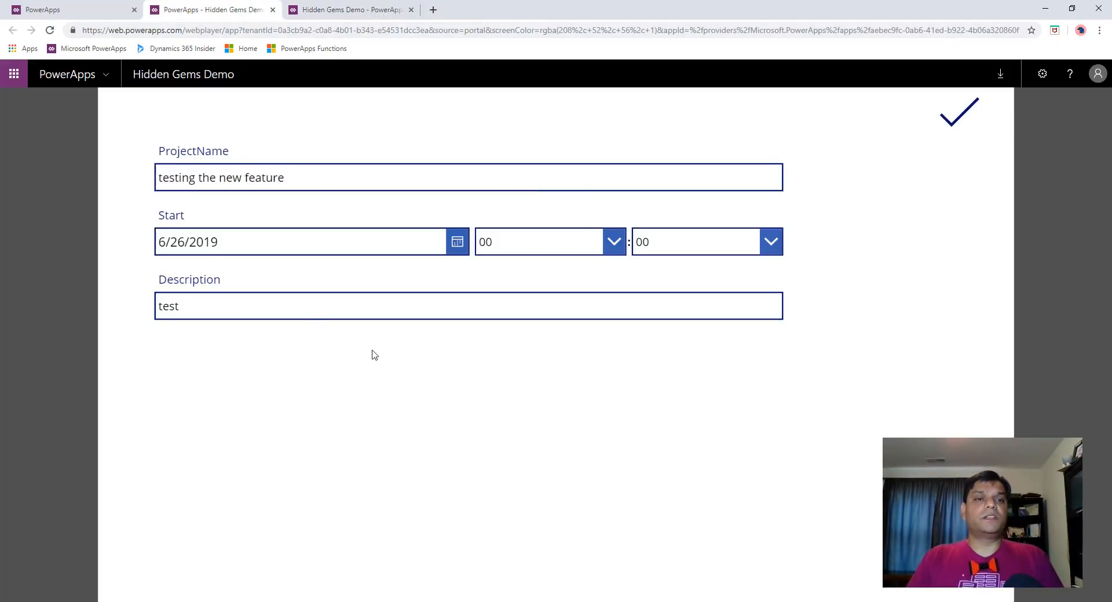
click(273, 10)
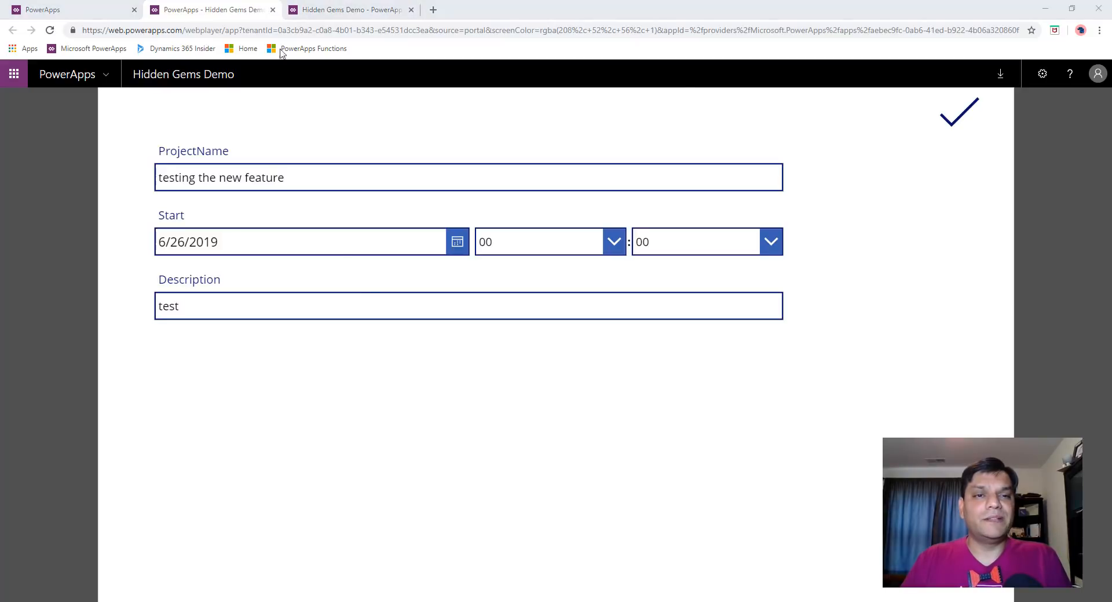
click(621, 118)
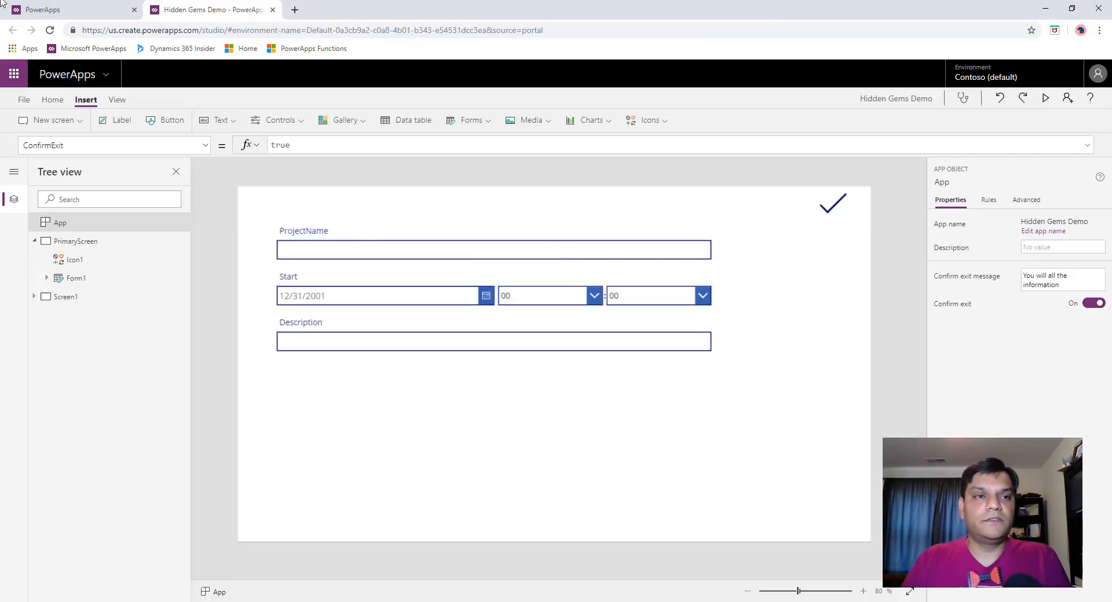
Step: Play the Hidden Gems Demo app again from the PowerApps portal's apps list
click(17, 9)
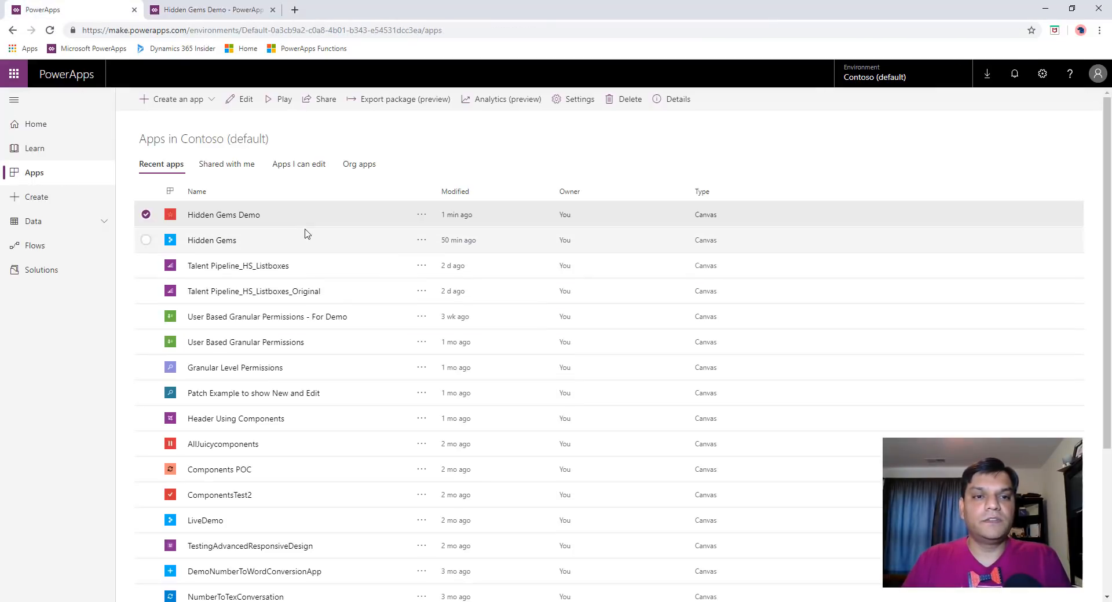
click(284, 101)
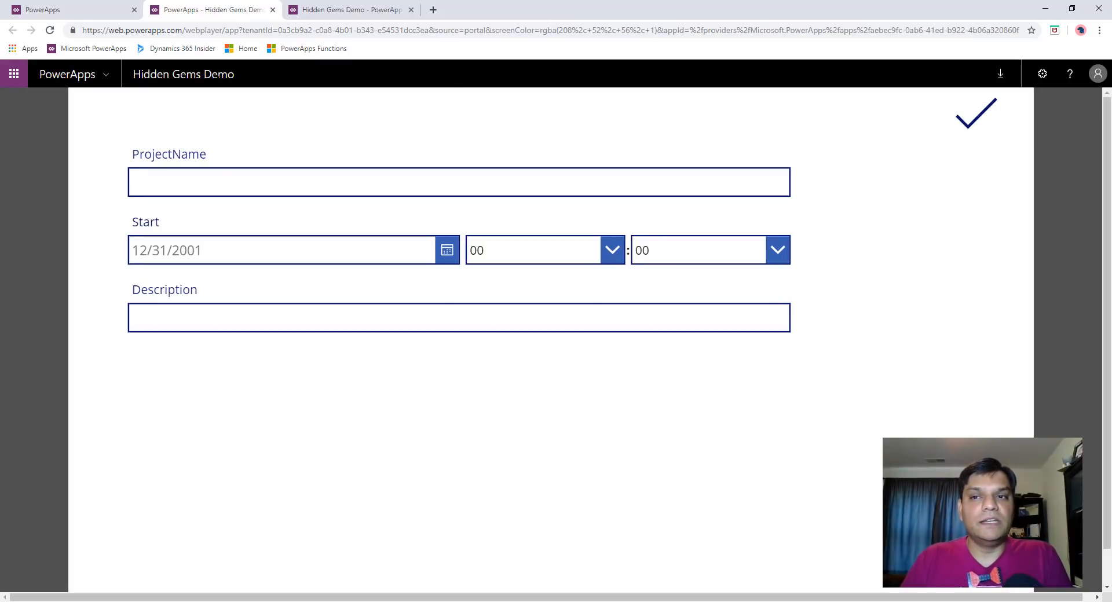
click(268, 32)
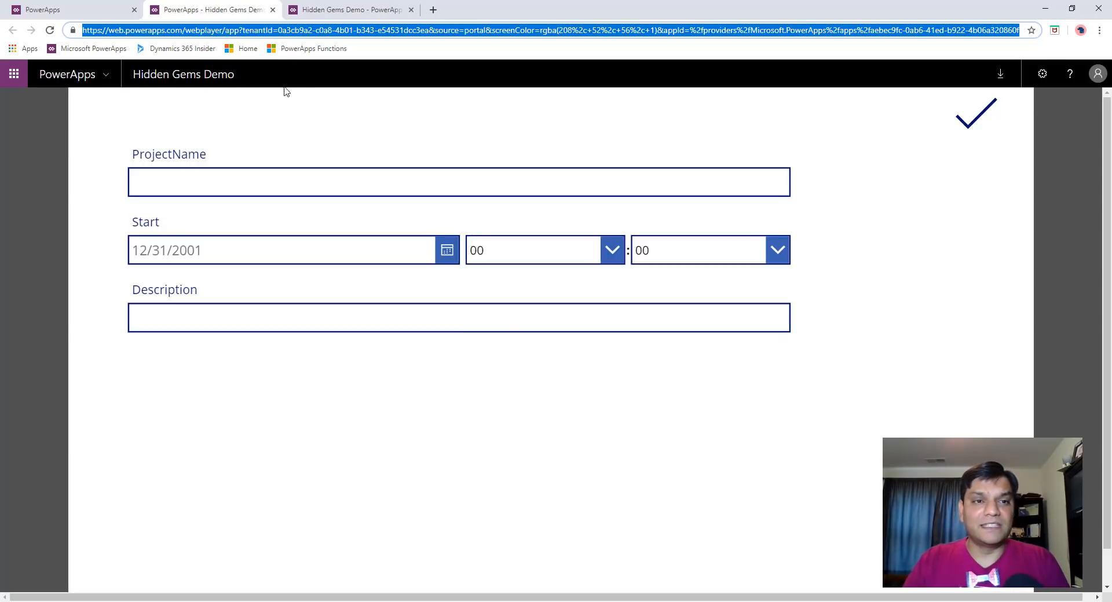
click(414, 472)
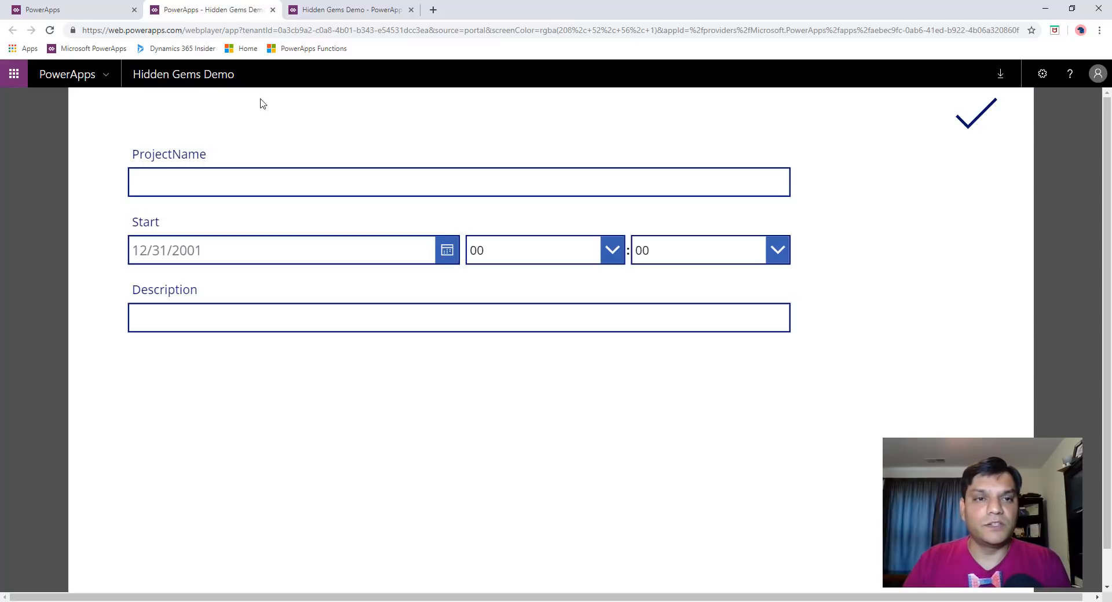
Step: Copy the running app's full web address into a new Notepad++ document and widen the window to show it
click(244, 28)
key(ctrl+c)
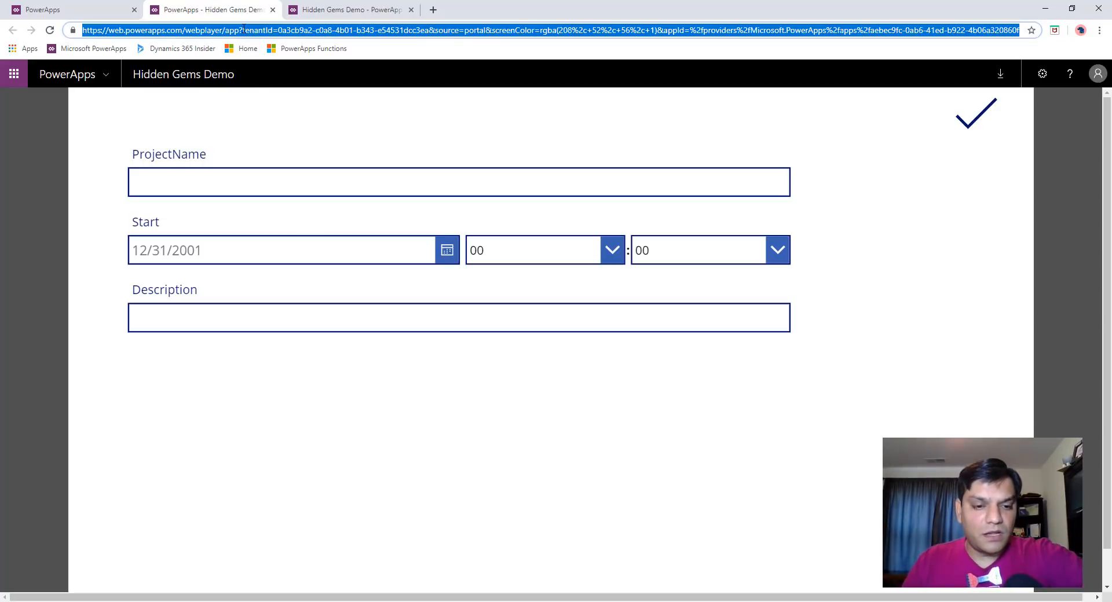
click(324, 601)
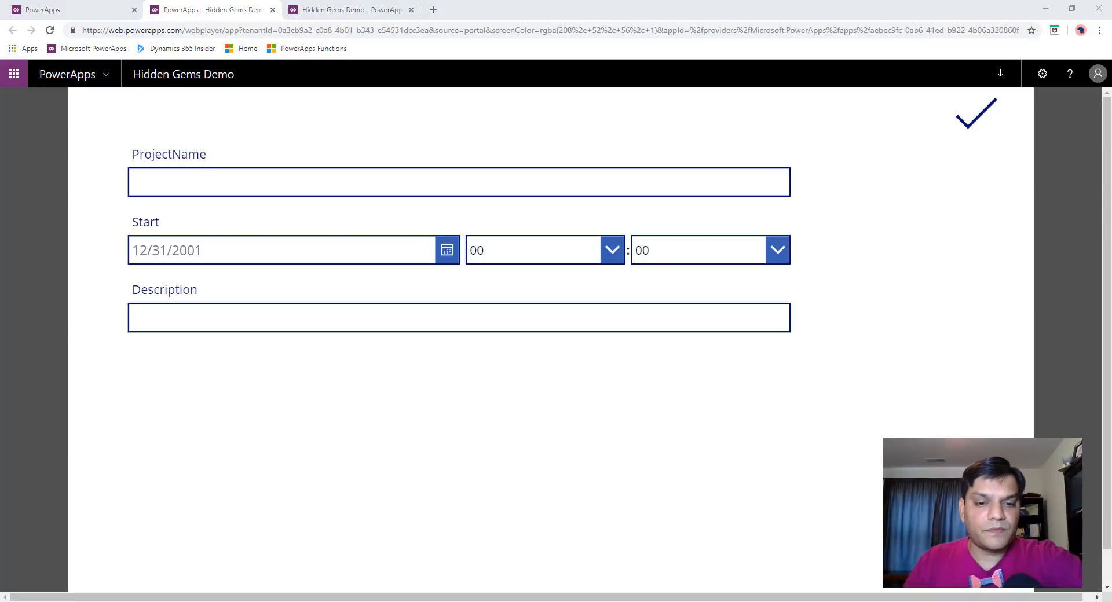
key(ctrl+v)
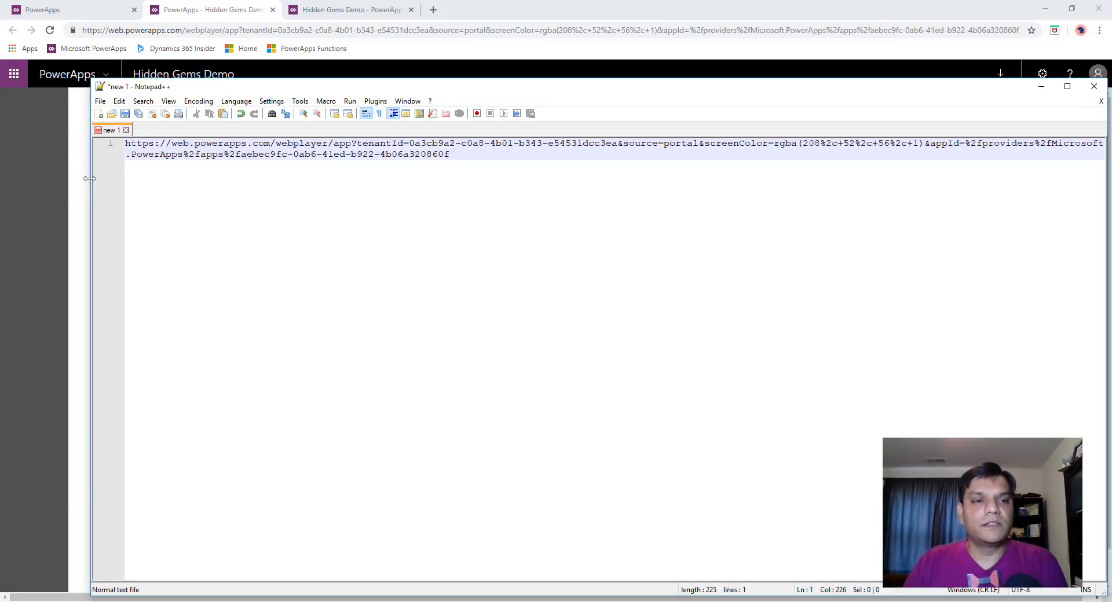
drag(90, 184, 6, 201)
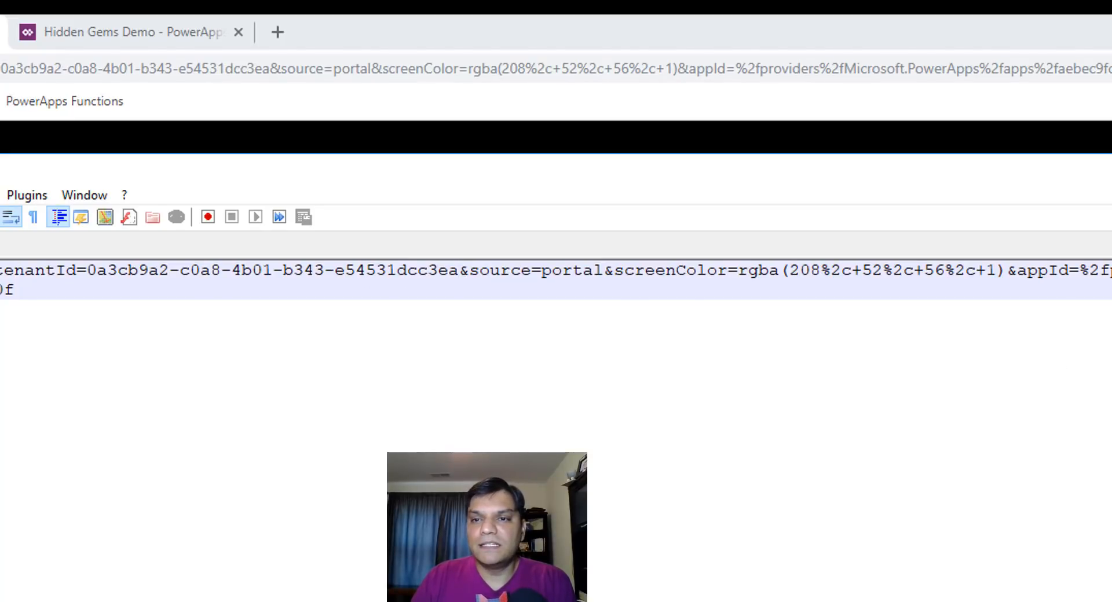
Step: Remove the source and screenColor parameters from the pasted URL, keeping a single ampersand before appId
drag(1007, 271, 478, 270)
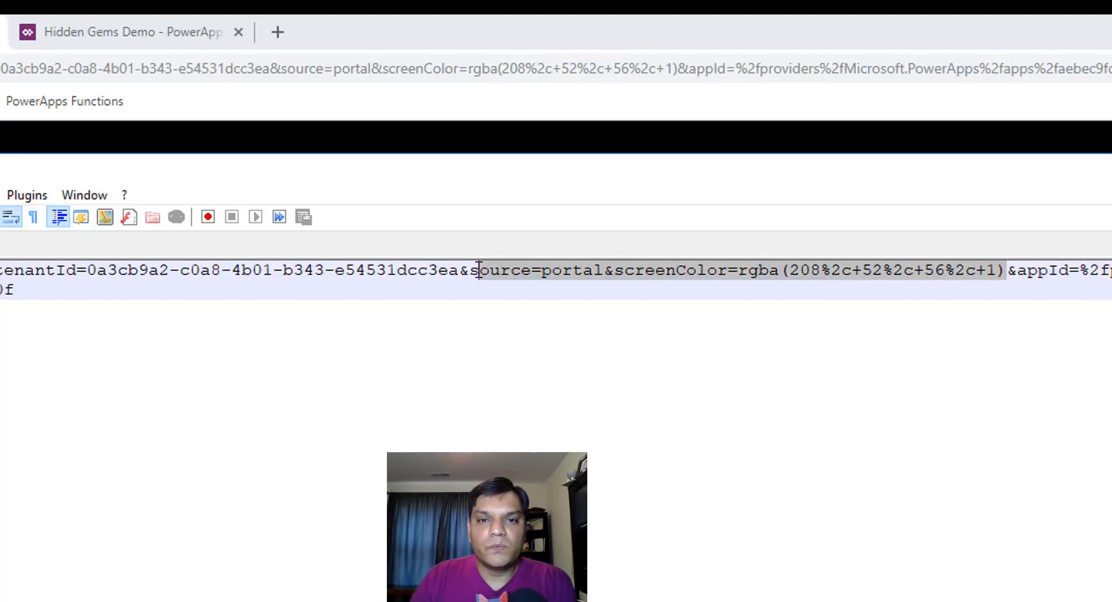
key(Delete)
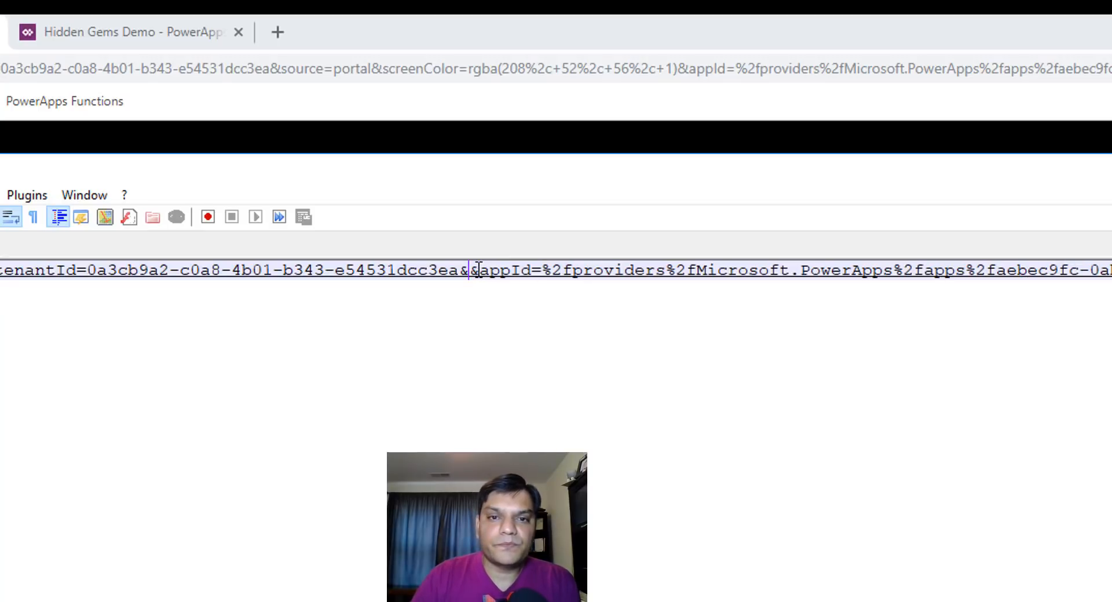
key(BackSpace)
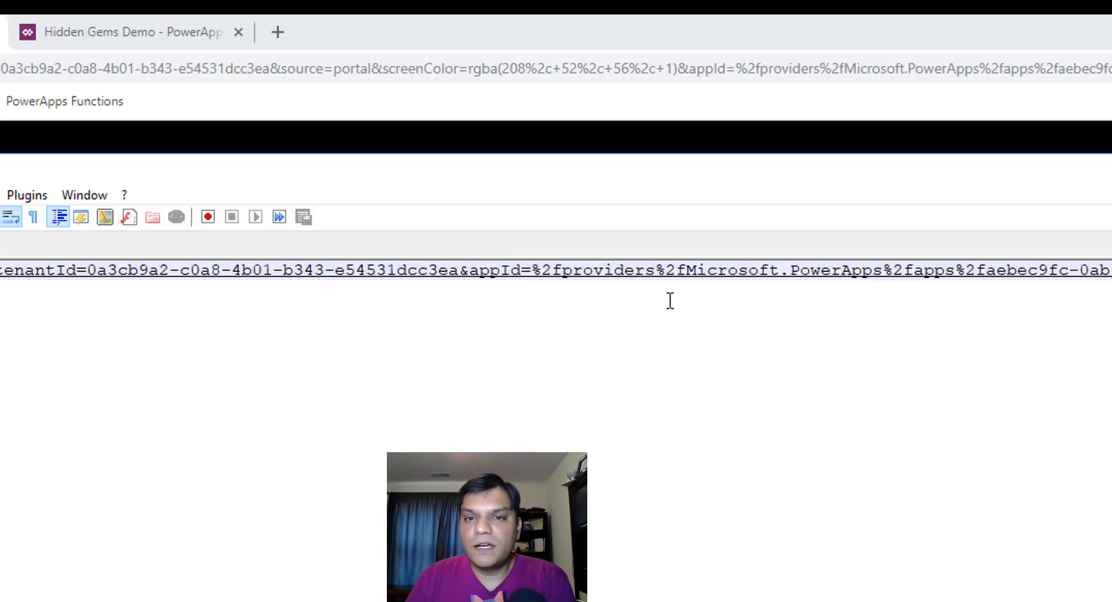
Step: Append &hideNavbar=true to the end of the app URL and select the entire edited address for copying
key(End)
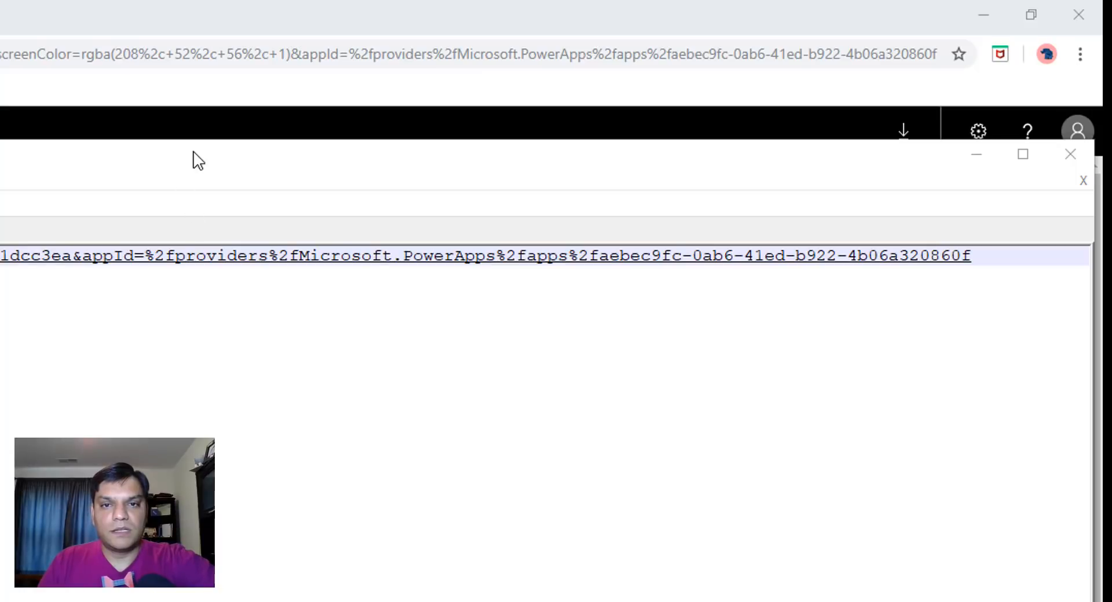
drag(194, 152, 10, 156)
click(849, 256)
key(ctrl+v)
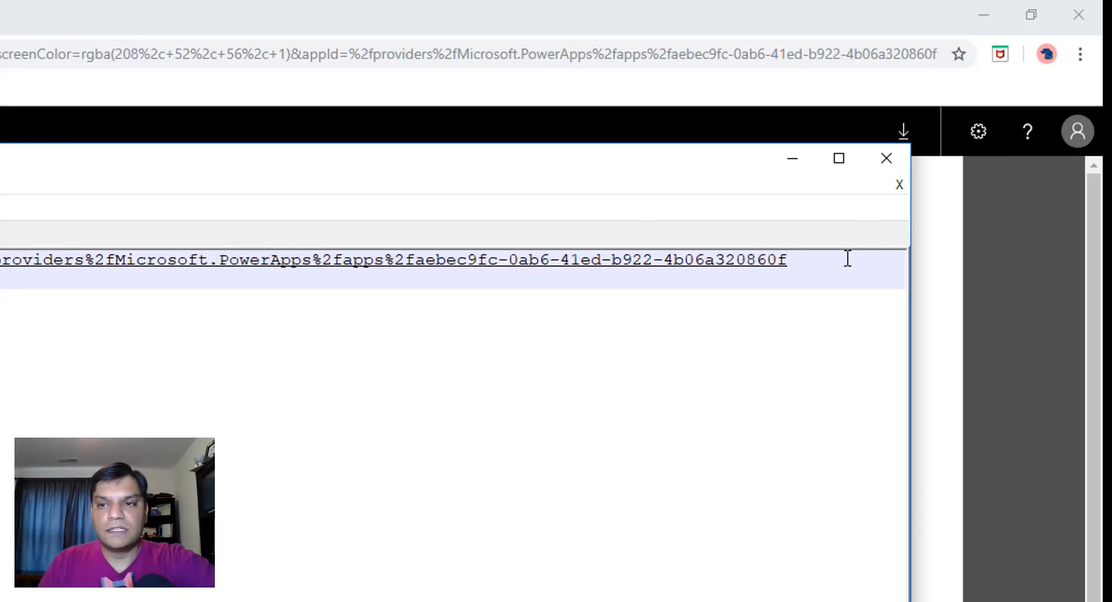
double_click(373, 174)
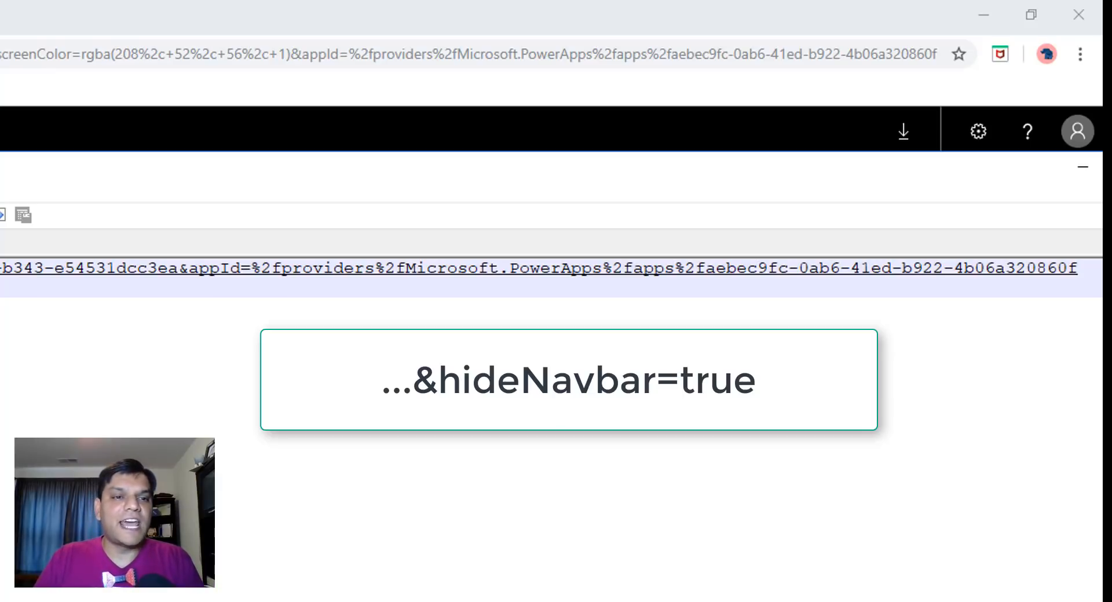
key(ctrl+a)
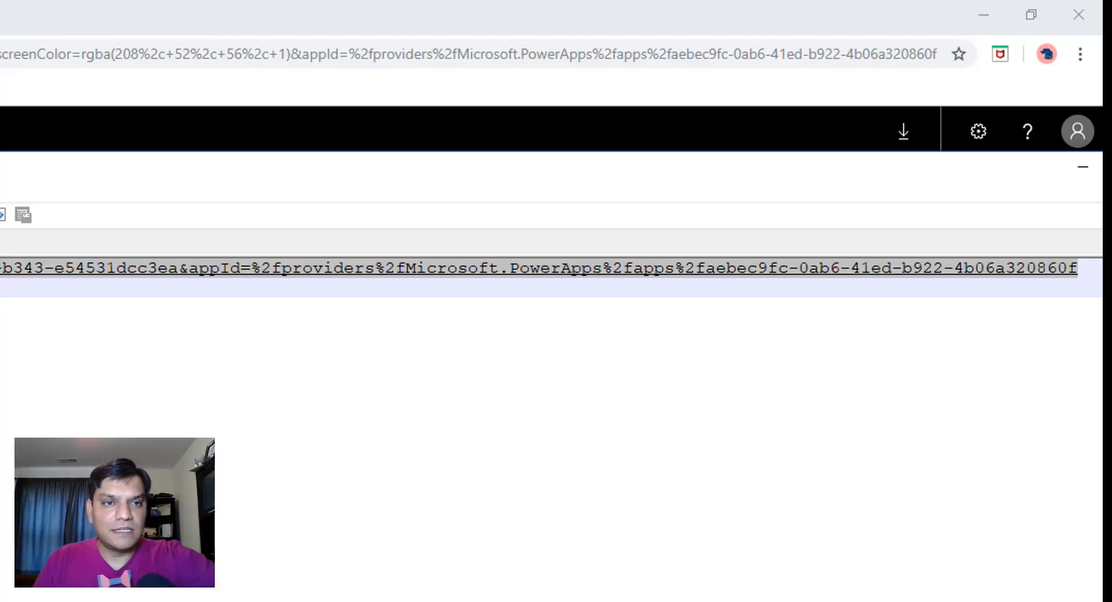
Step: Switch to the browser, replace the running app's address with the edited hideNavbar=true URL and load it, agreeing to leave the page
key(alt+Tab)
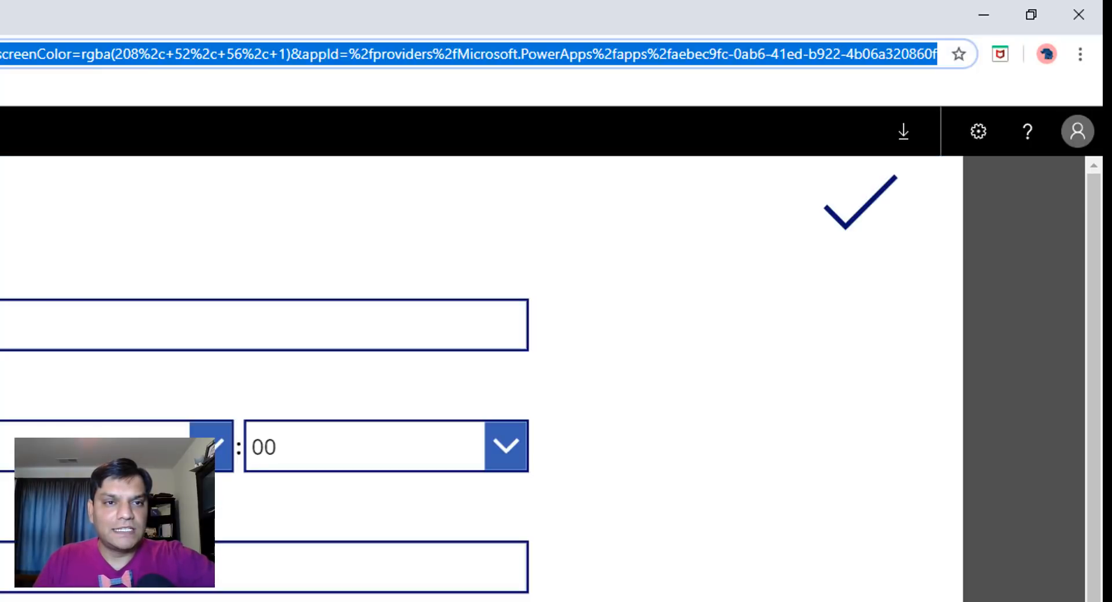
key(BackSpace)
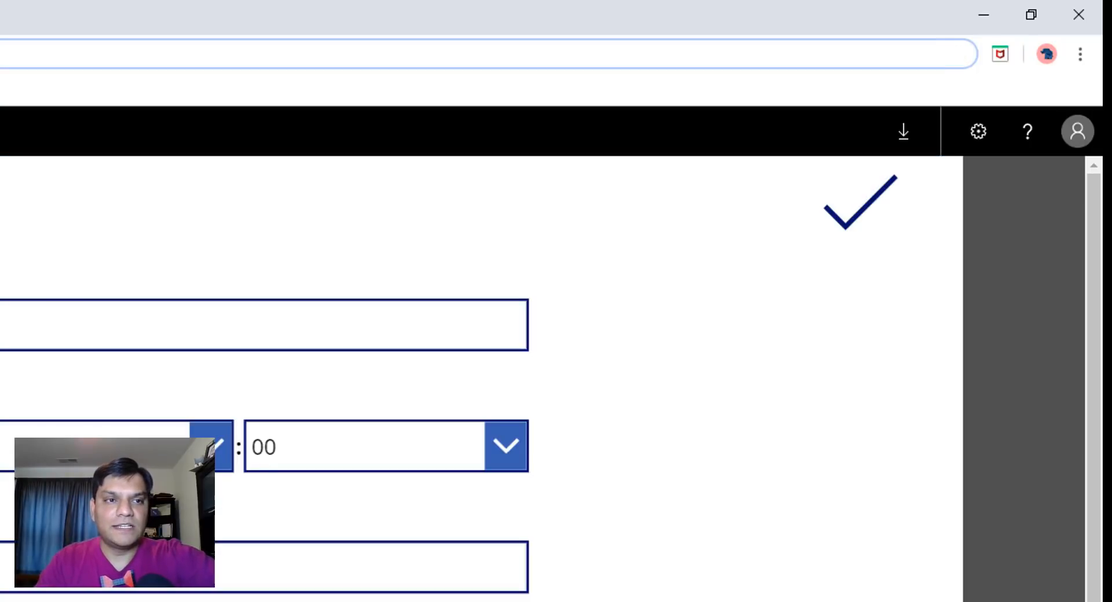
key(ctrl+v)
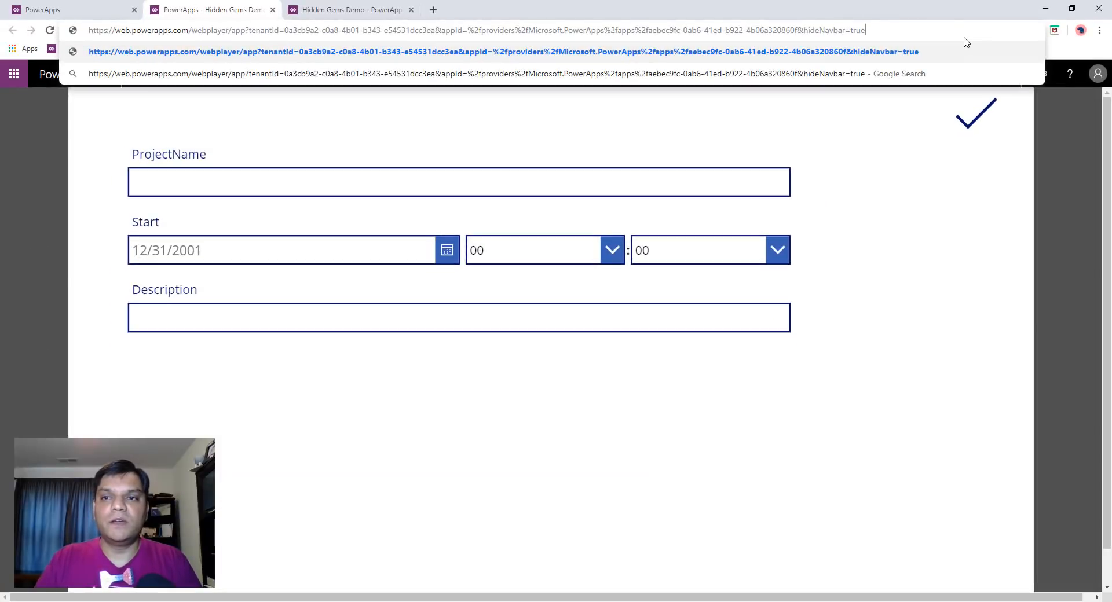
key(Return)
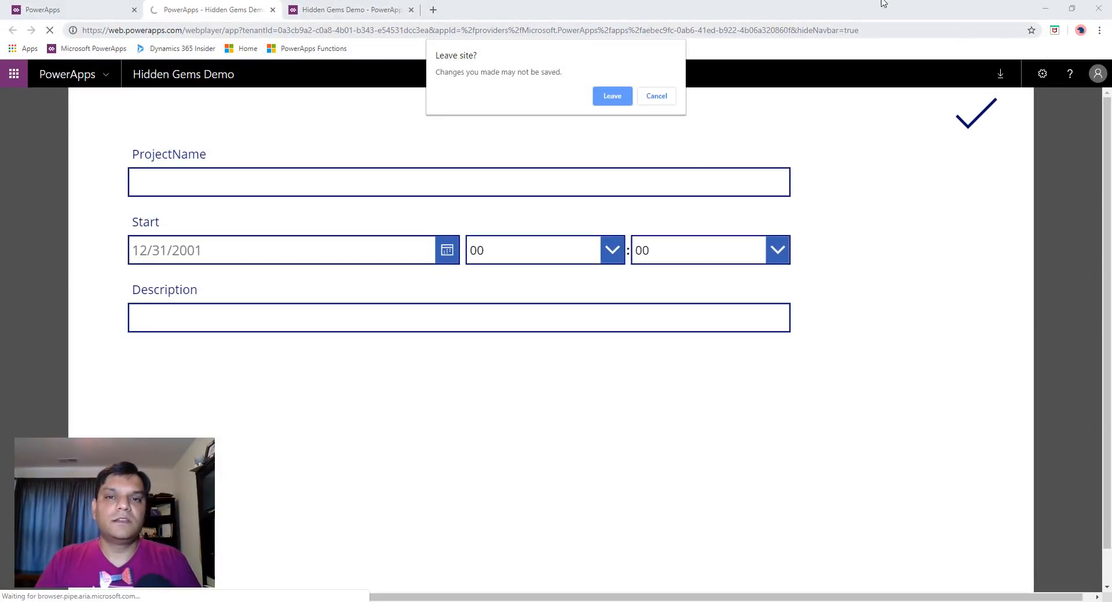
click(613, 96)
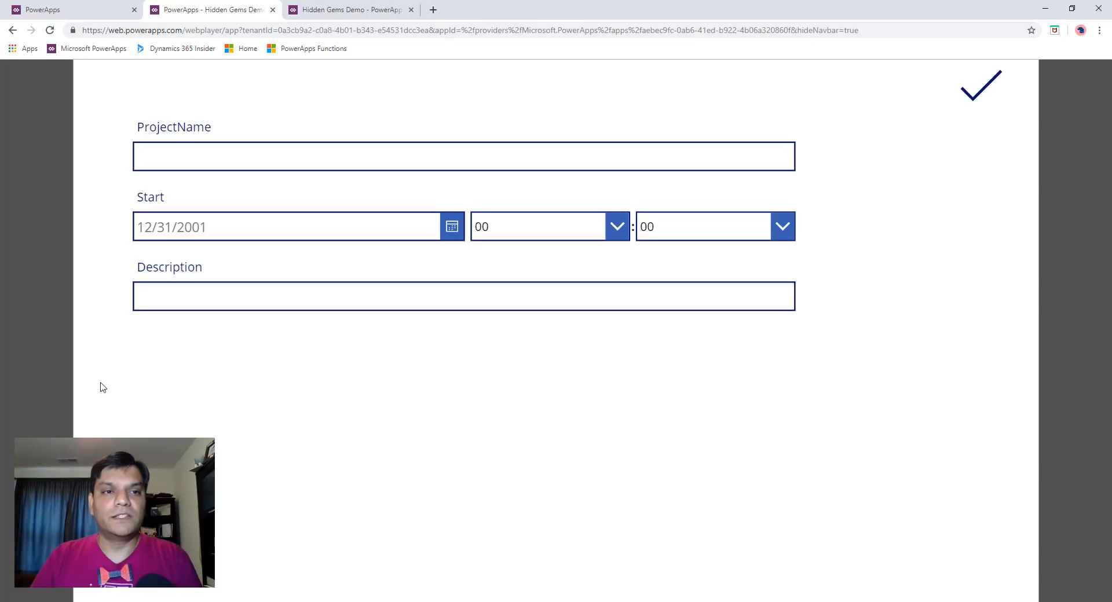
Step: Compare the running app's header area with the studio view and examine the parameters in the app's URL
click(367, 13)
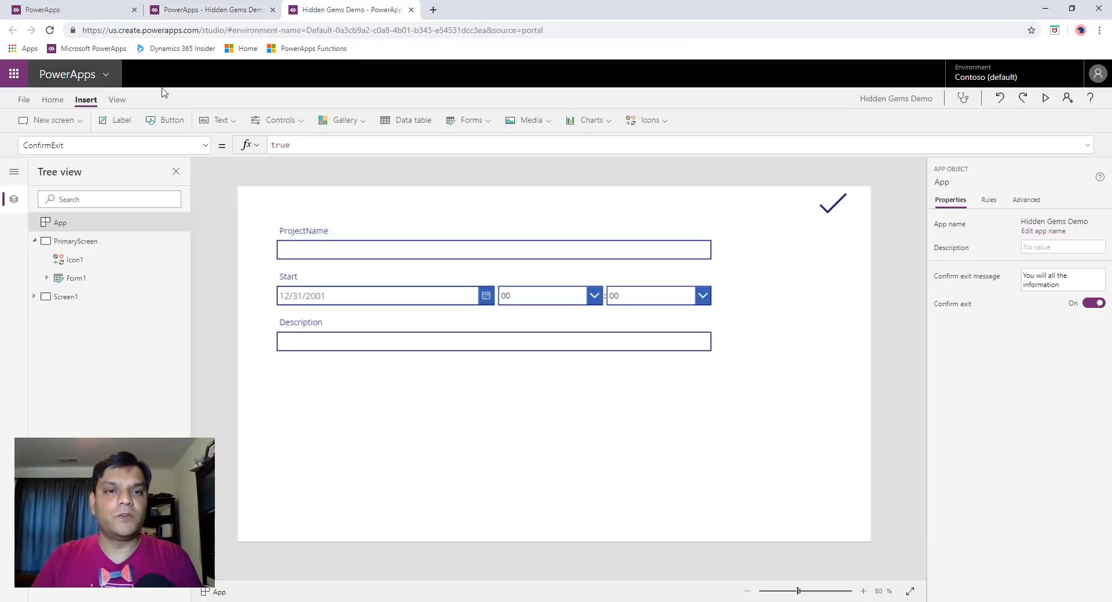
click(207, 8)
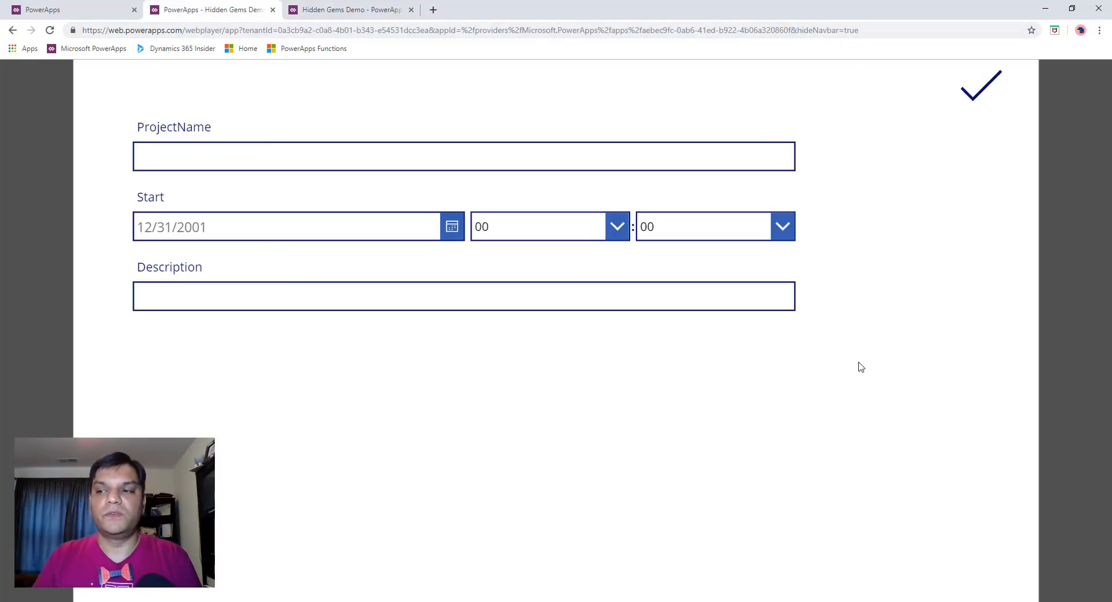
click(408, 32)
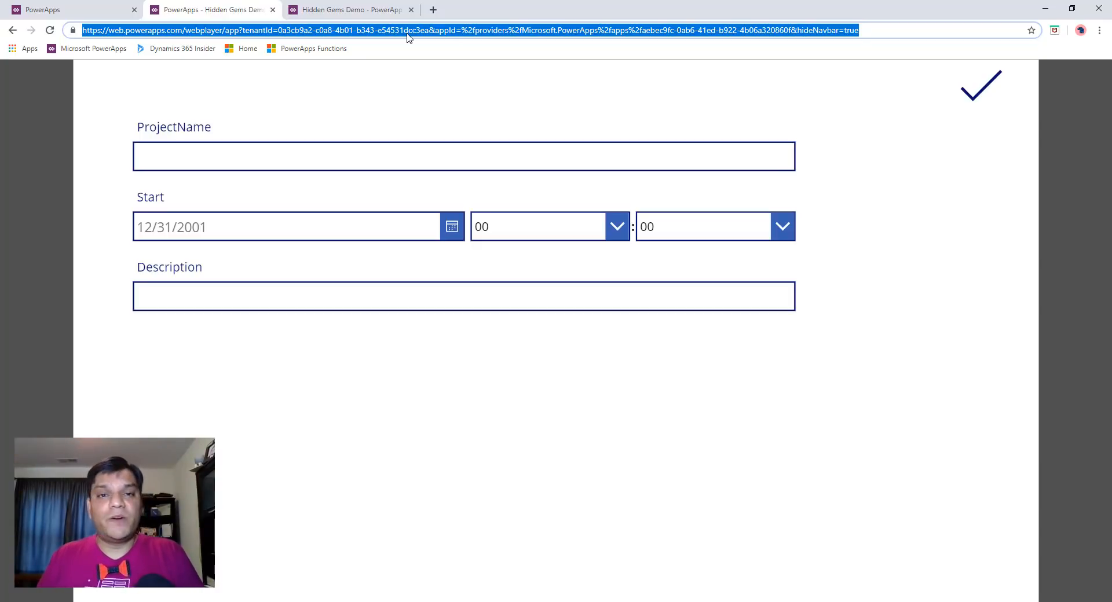
click(797, 32)
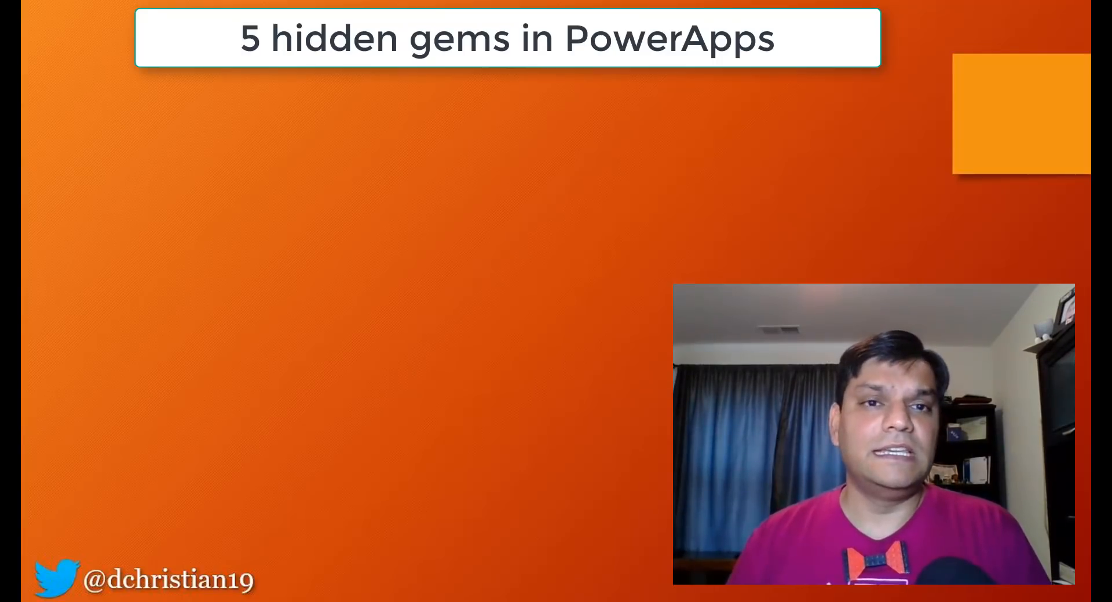
key(Right)
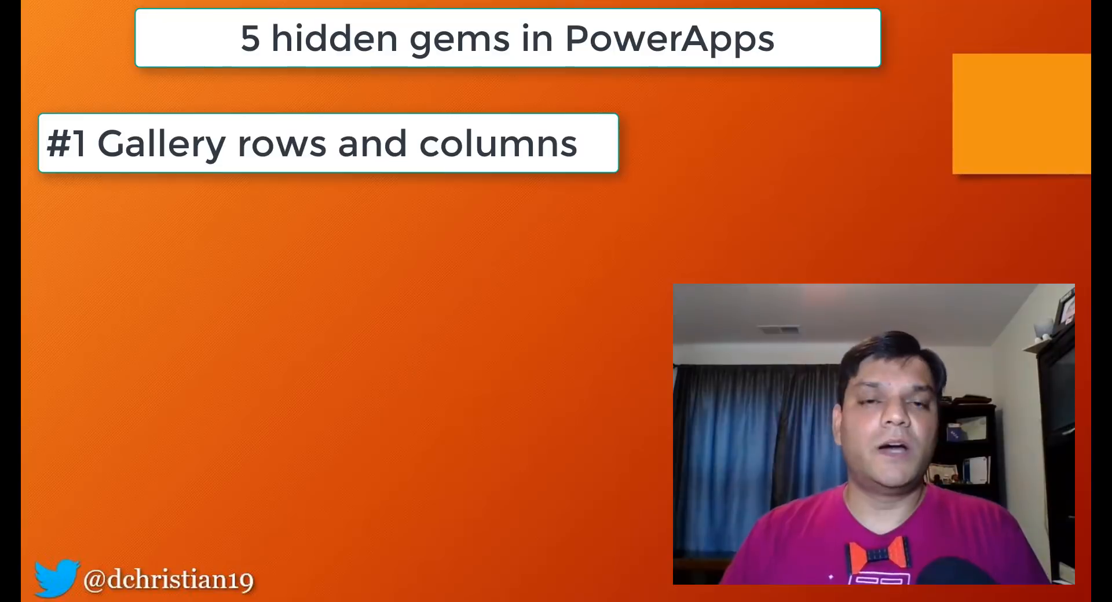